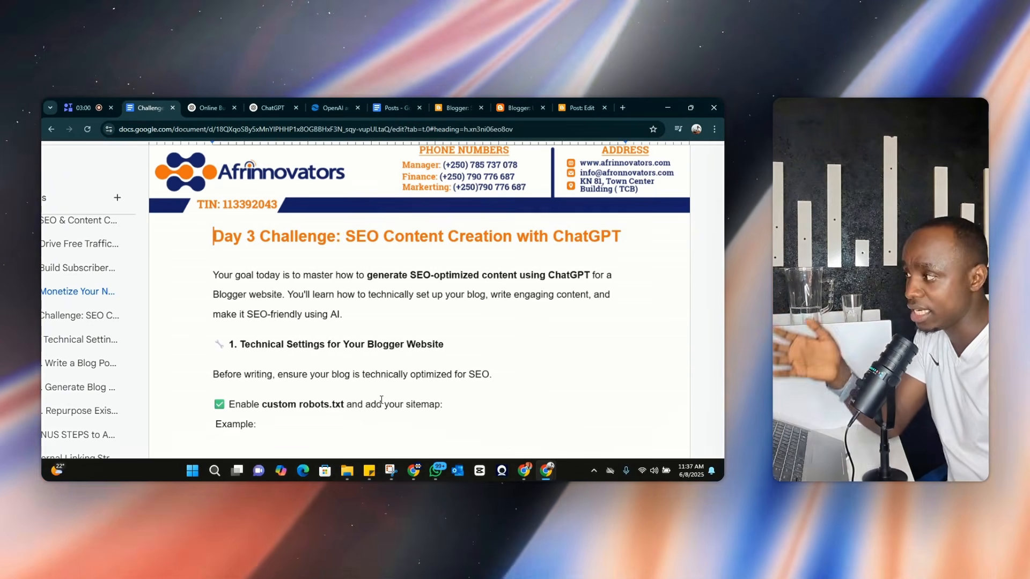
Switch to the blog's settings in Blogger and locate the Blogger entry among the Google apps
click(453, 105)
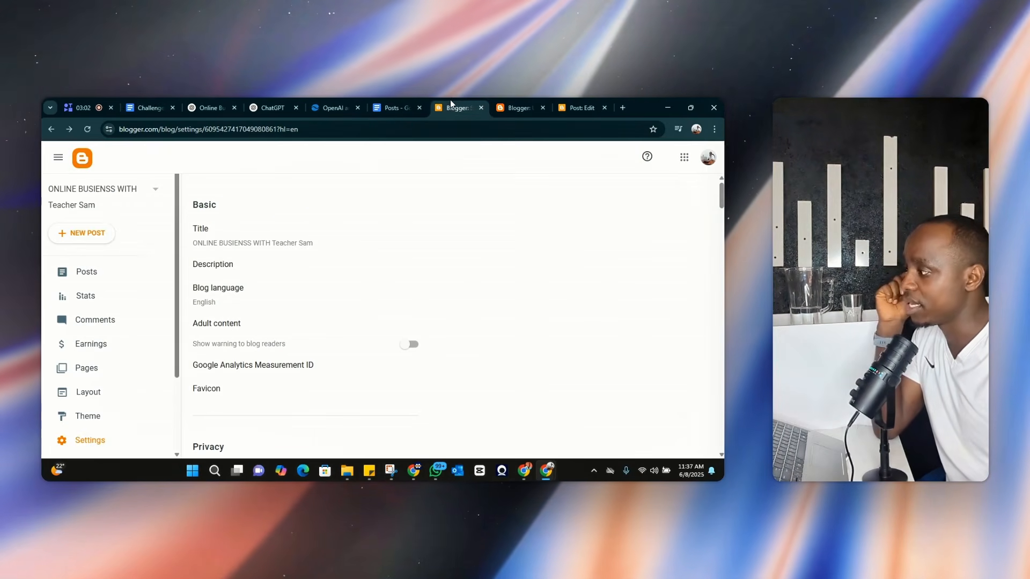
click(514, 107)
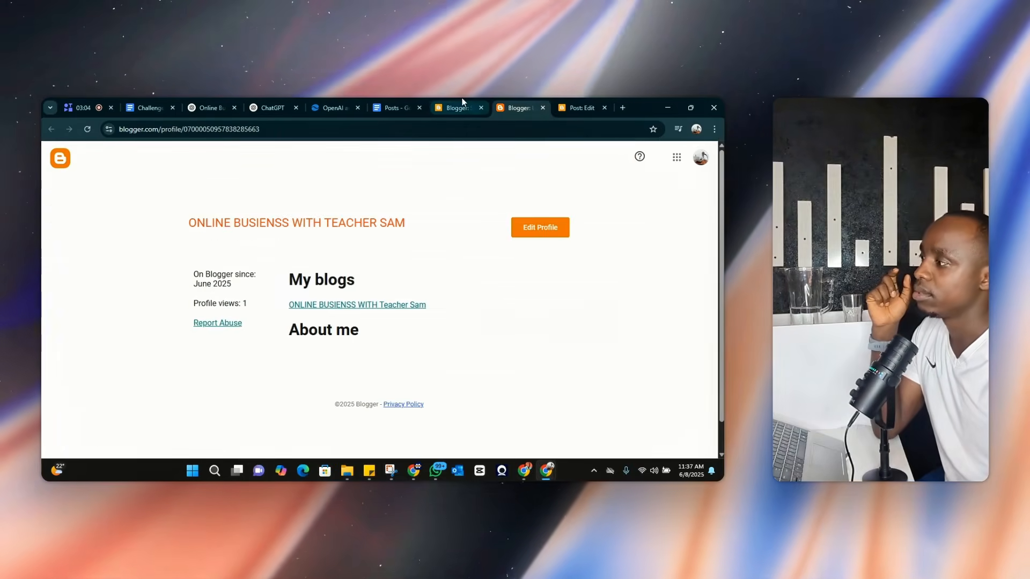
click(453, 106)
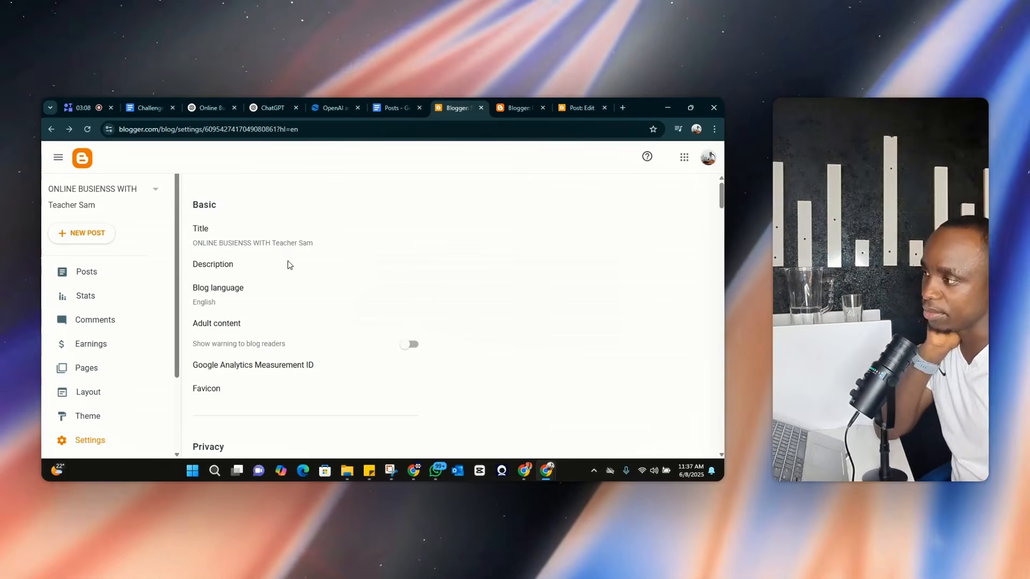
click(684, 157)
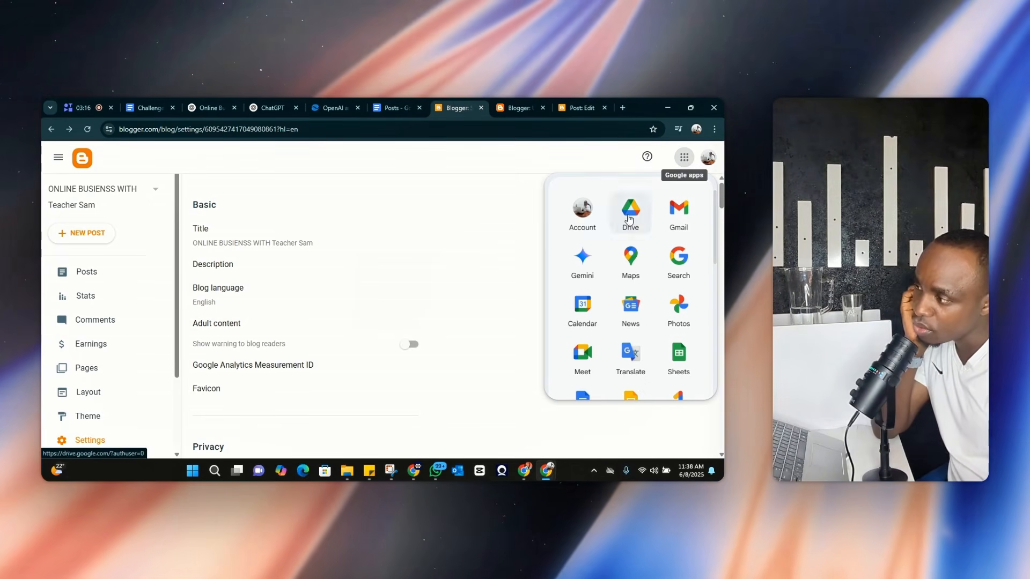
scroll(629, 279, down, 8)
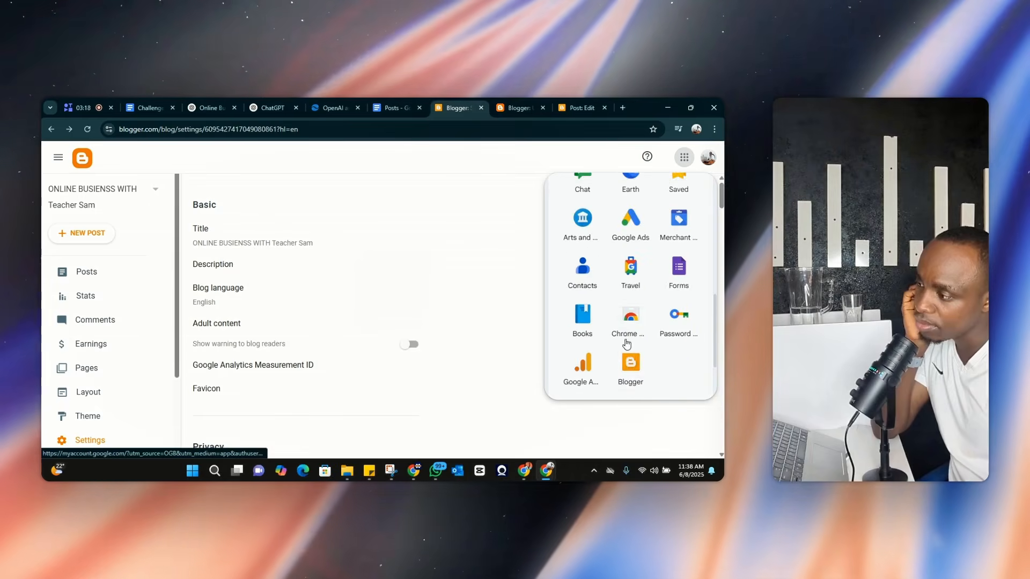
scroll(626, 343, down, 2)
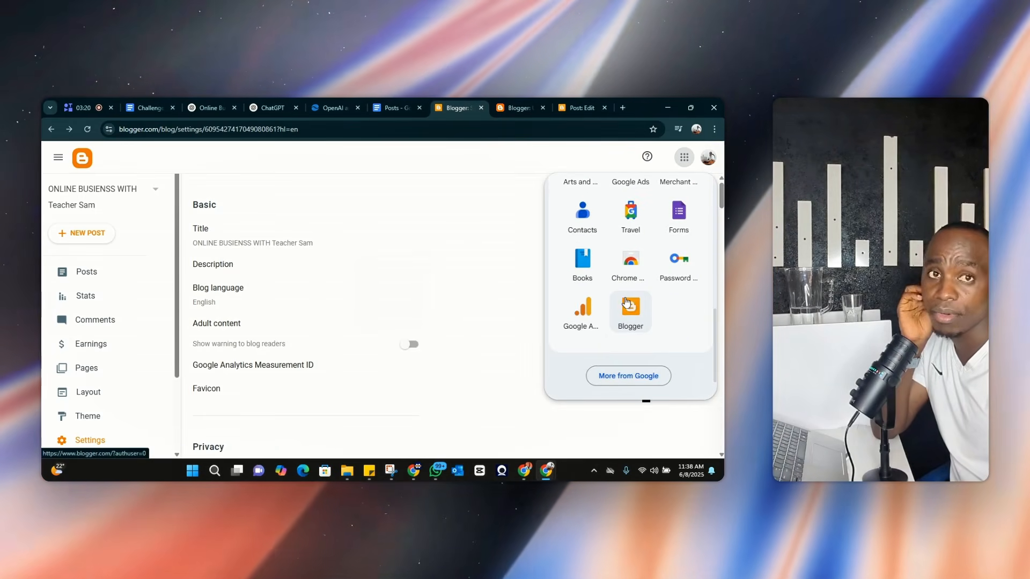
click(453, 268)
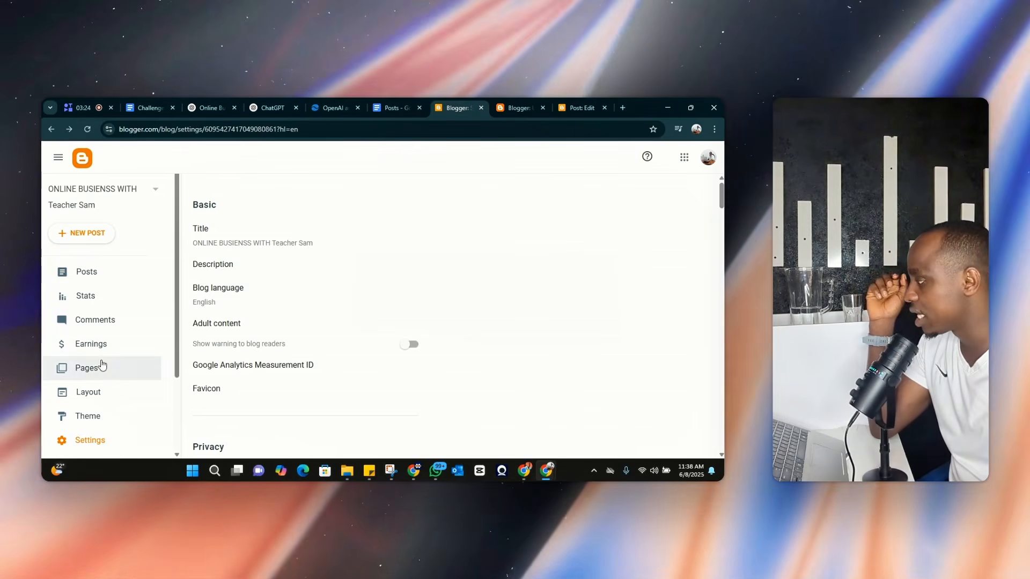
Check the blog's title in the basic settings without changing it
scroll(103, 396, down, 2)
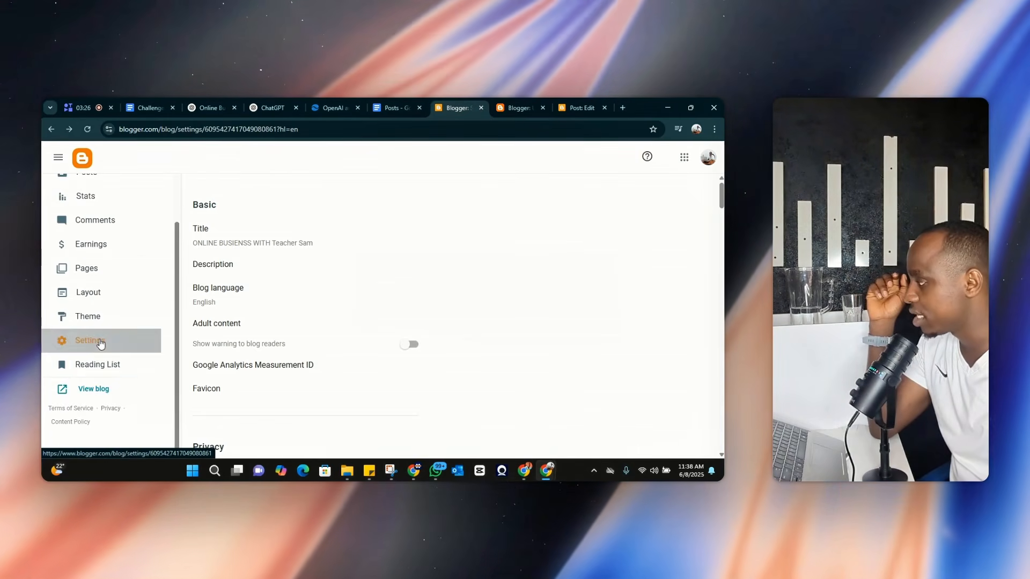
scroll(99, 343, up, 2)
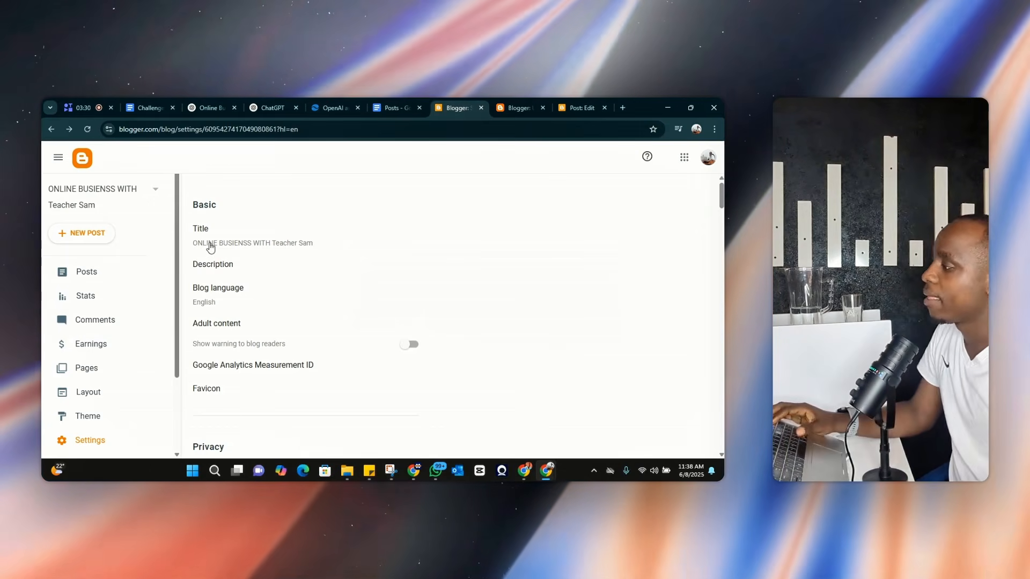
click(209, 242)
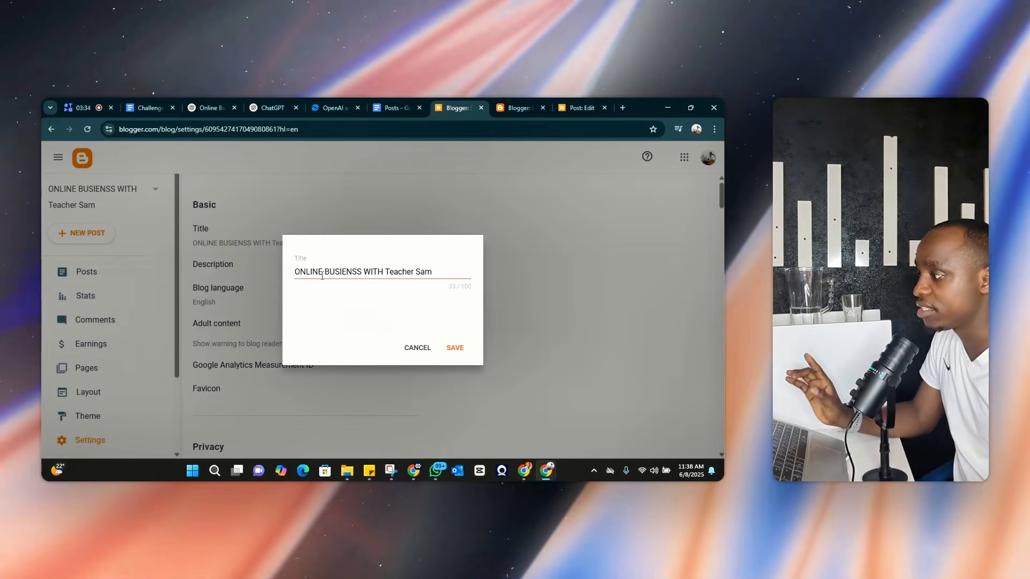
click(420, 348)
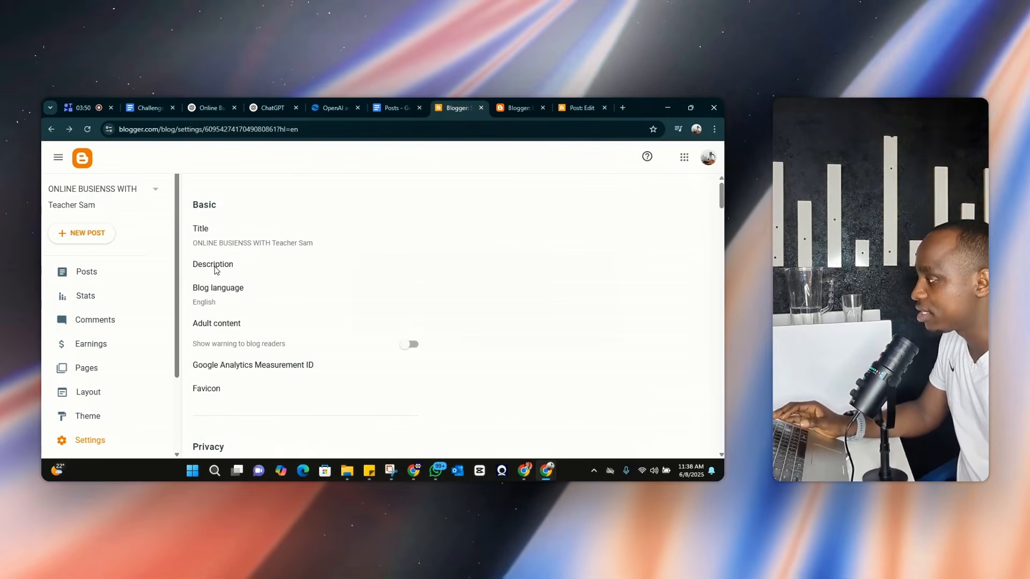
Open the blog description for editing, switch to ChatGPT and submit the prepared prompt for SEO-friendly About, Terms and conditions, and Privacy policy pages
click(233, 265)
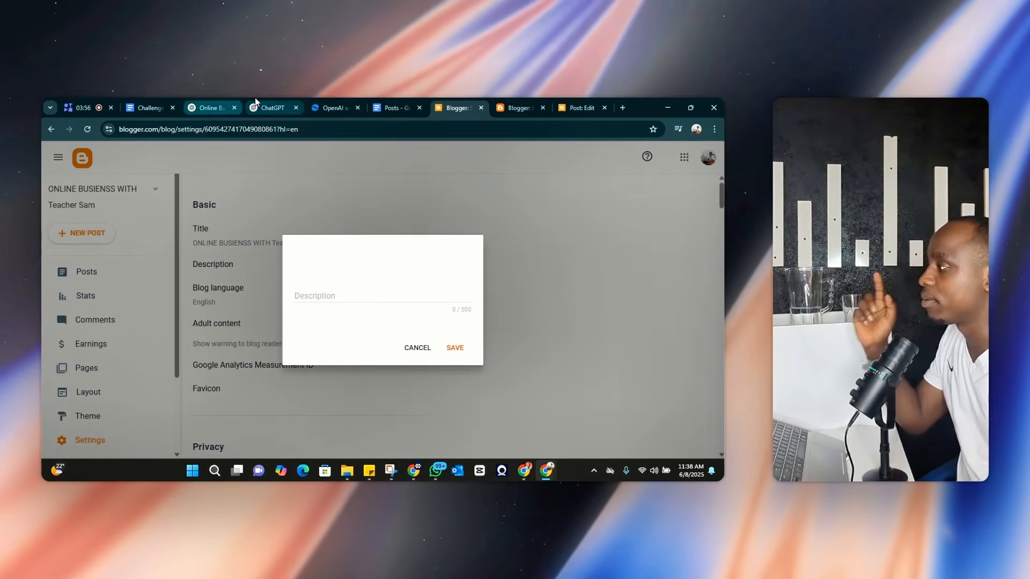
click(259, 104)
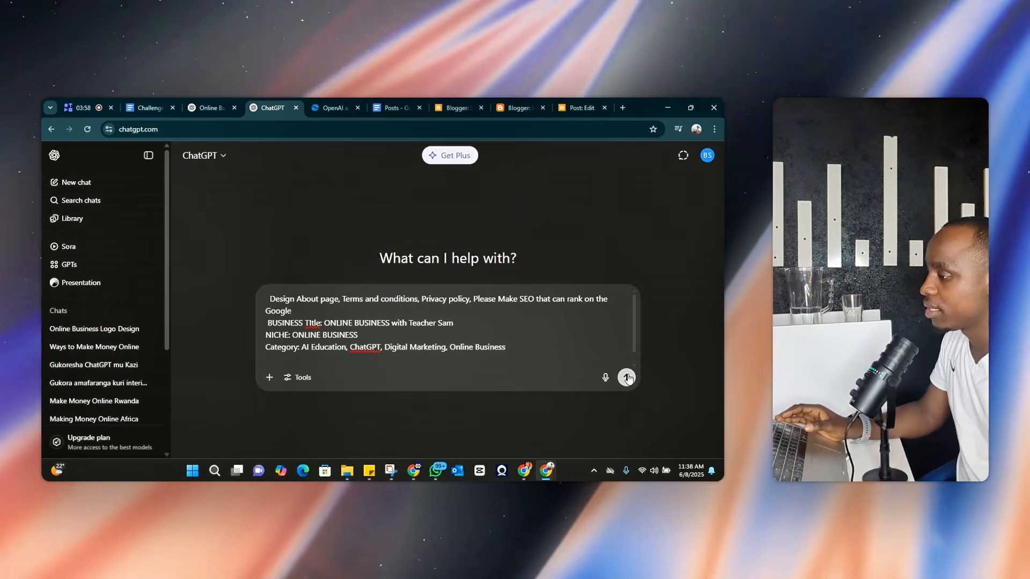
click(626, 377)
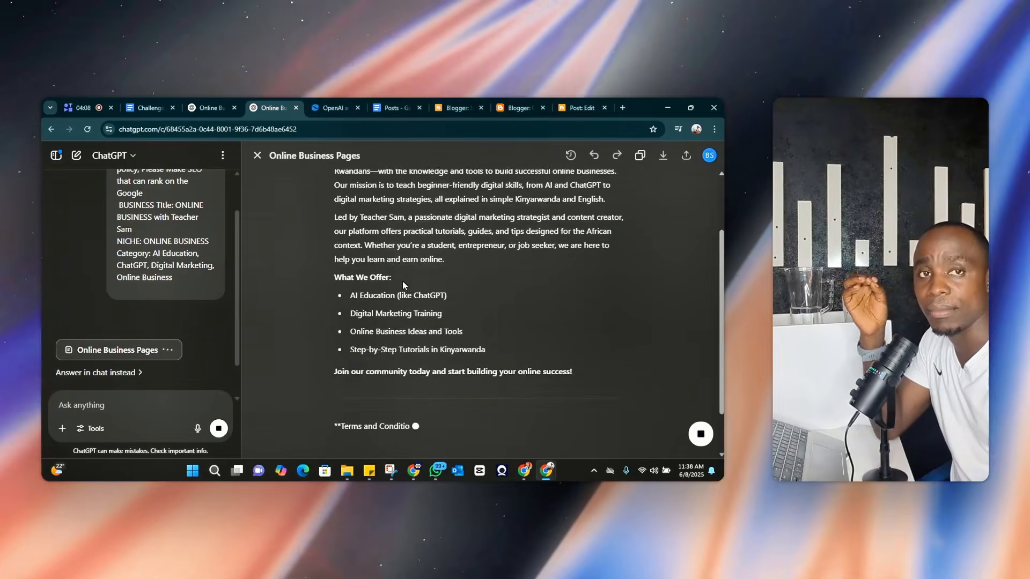
Copy the introductory paragraphs of the About page from the generated Online Business Pages document
scroll(362, 244, up, 5)
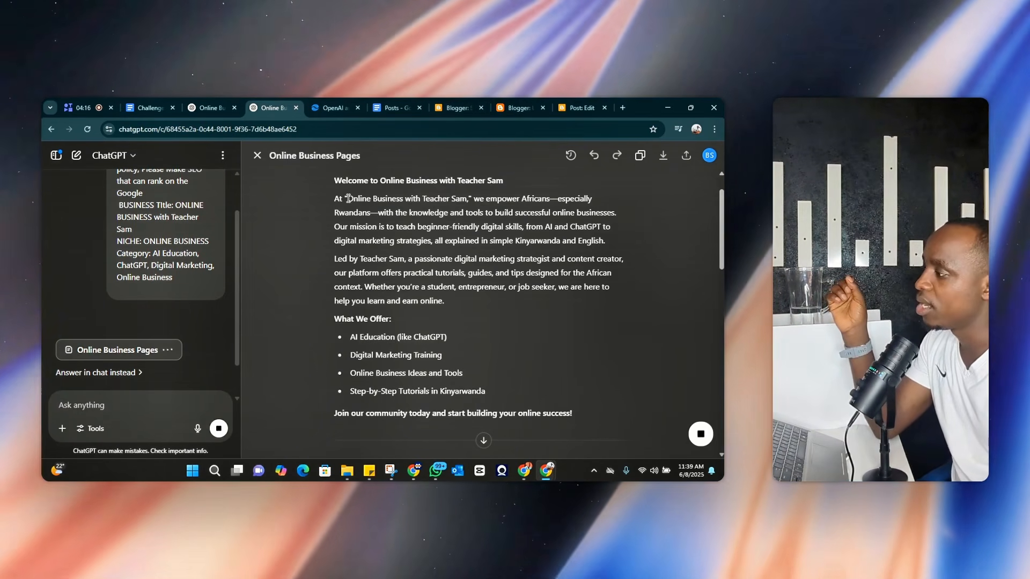
drag(363, 219, 444, 304)
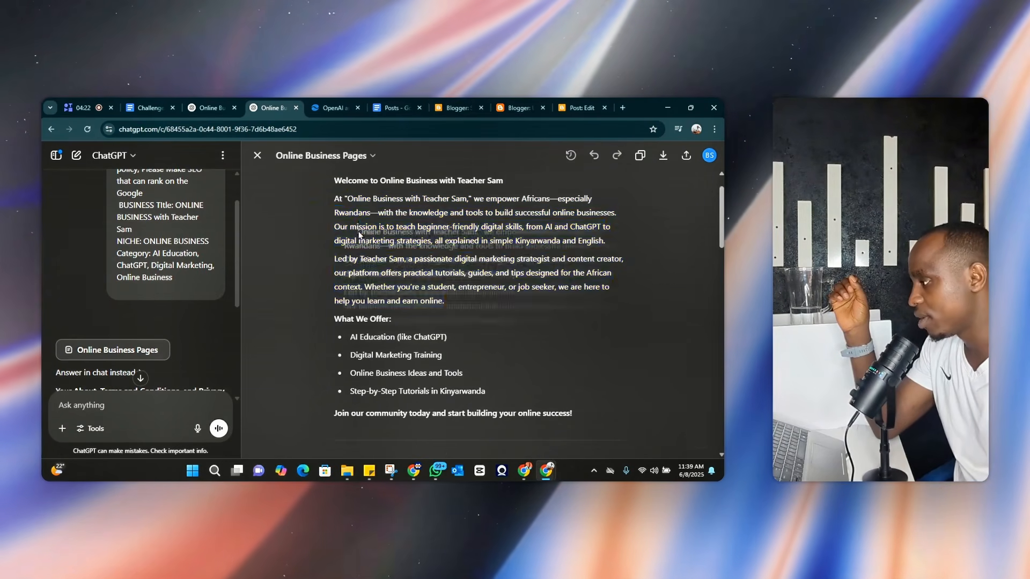
drag(349, 199, 427, 351)
click(352, 203)
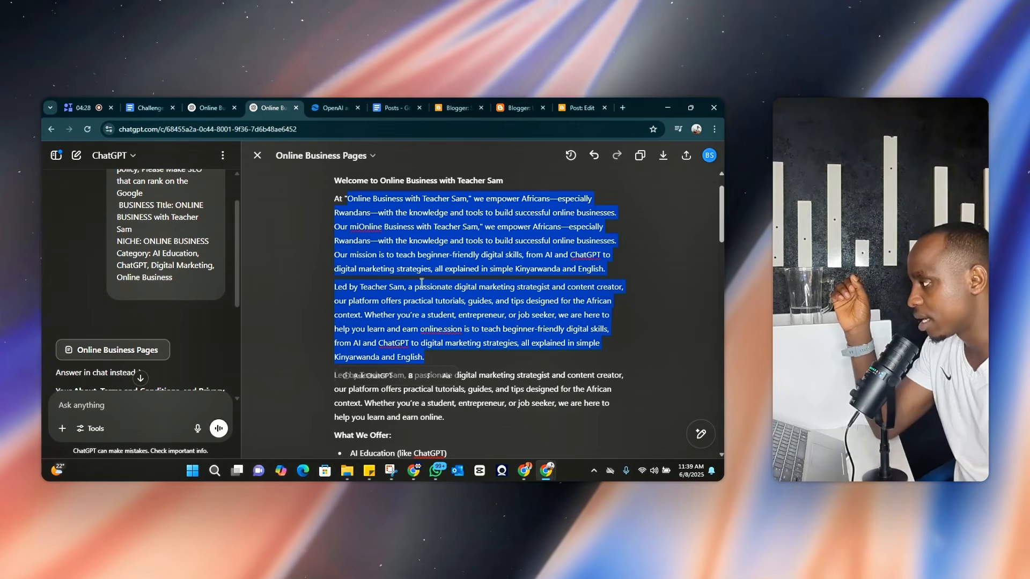
right_click(406, 244)
click(423, 265)
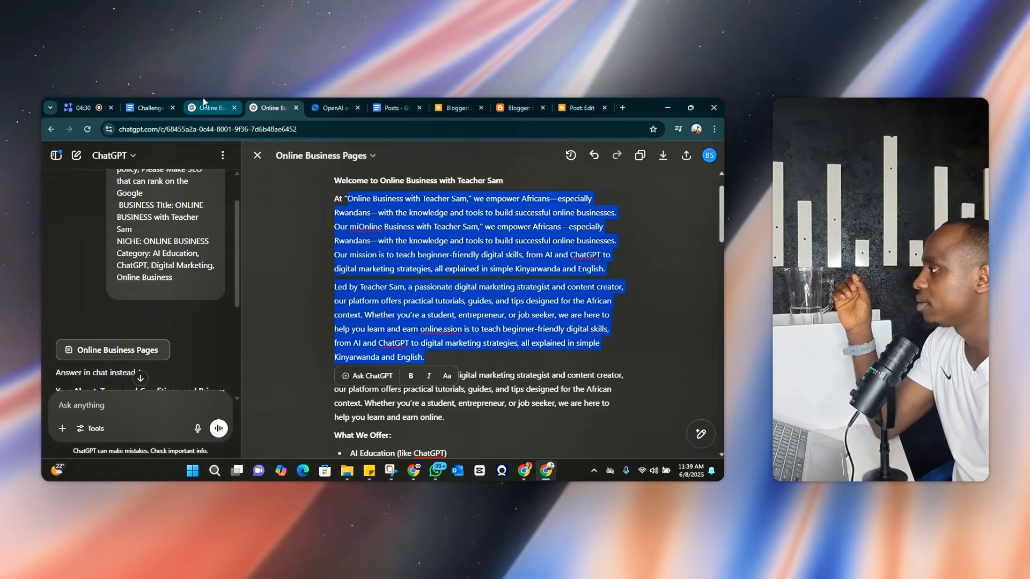
Paste the copied About text as the blog description in Blogger, delete the cut-off last paragraph and save it
click(204, 107)
click(454, 108)
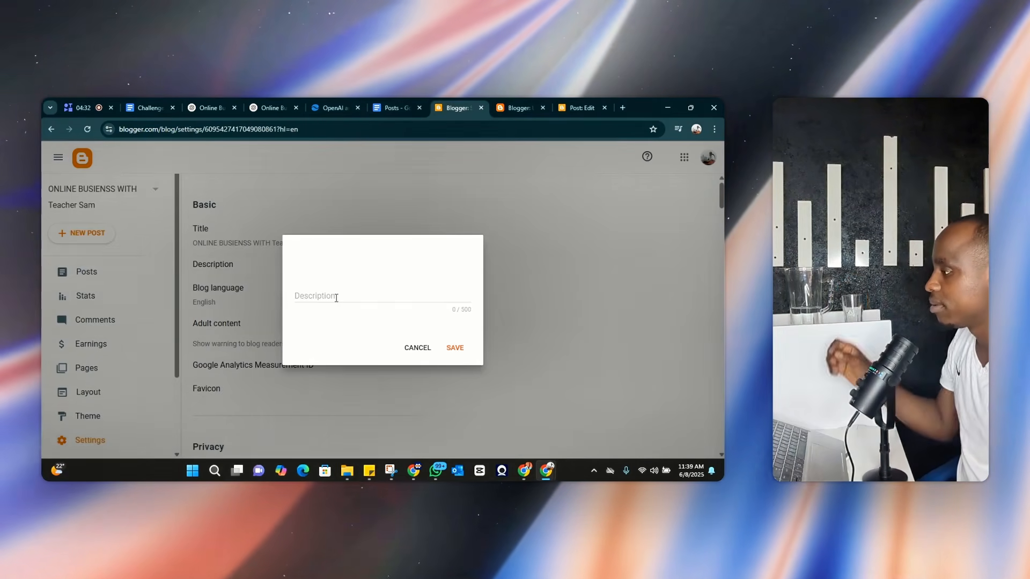
click(336, 298)
key(ctrl+v)
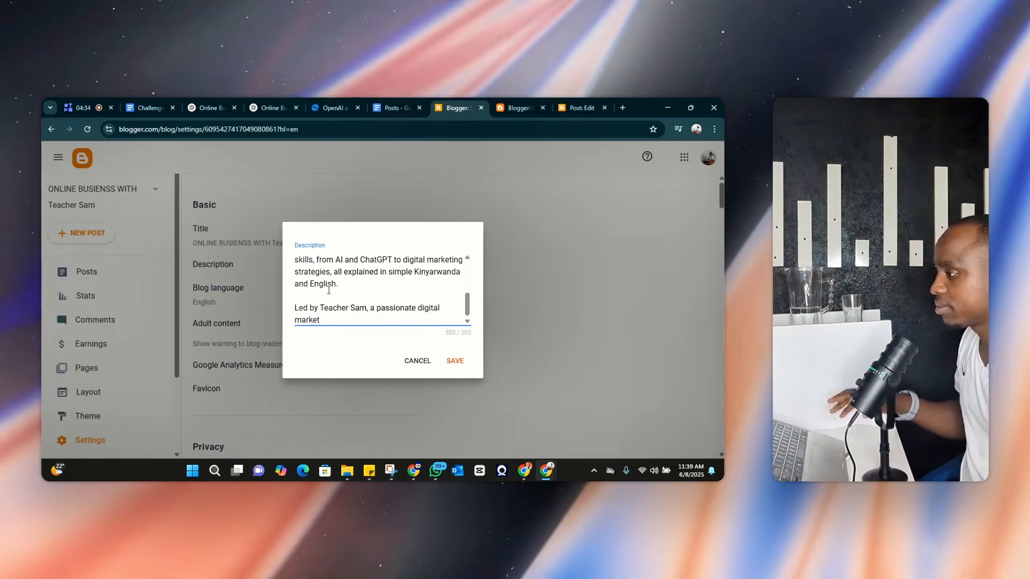
drag(321, 320, 296, 292)
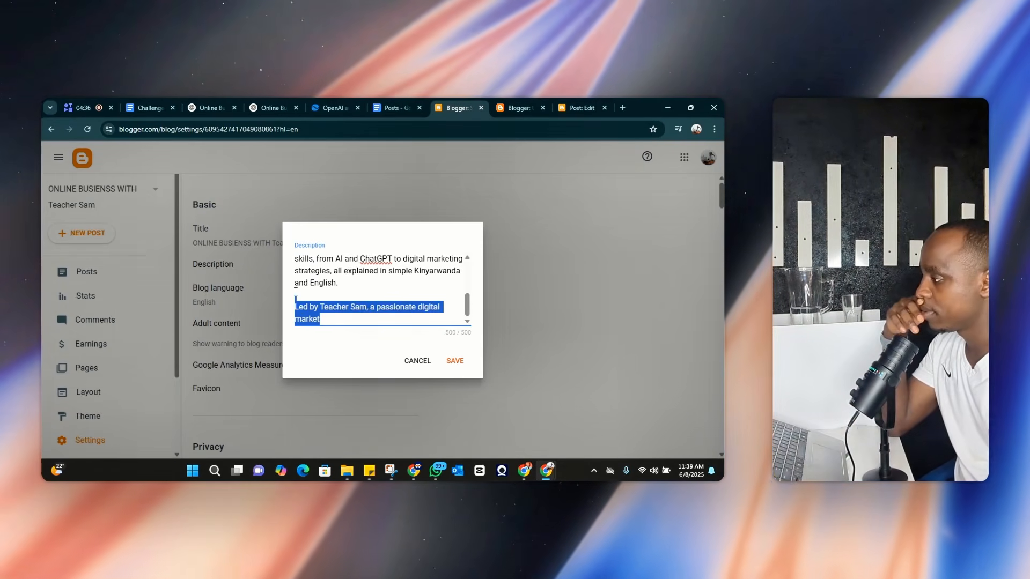
key(BackSpace)
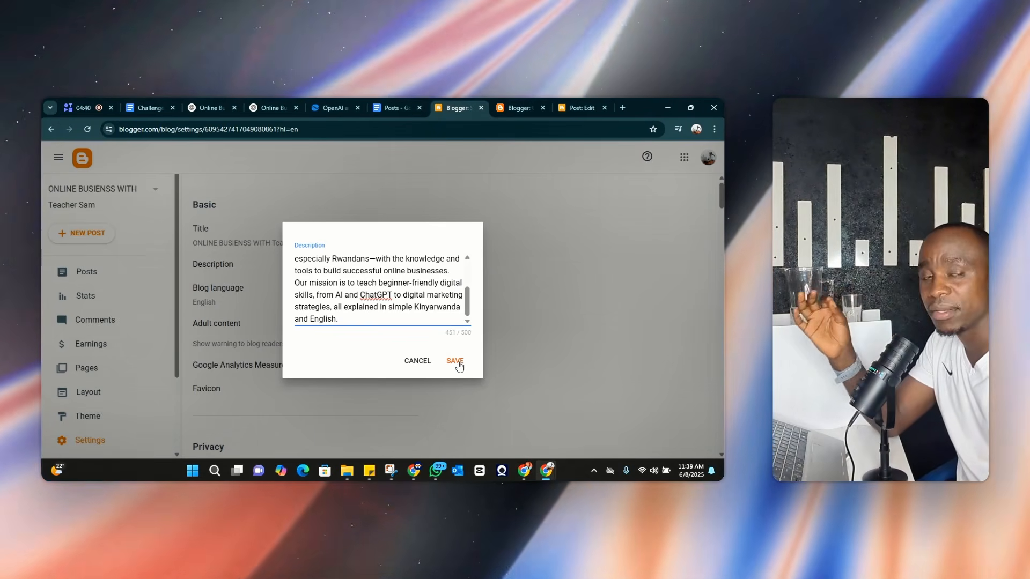
scroll(364, 275, up, 1)
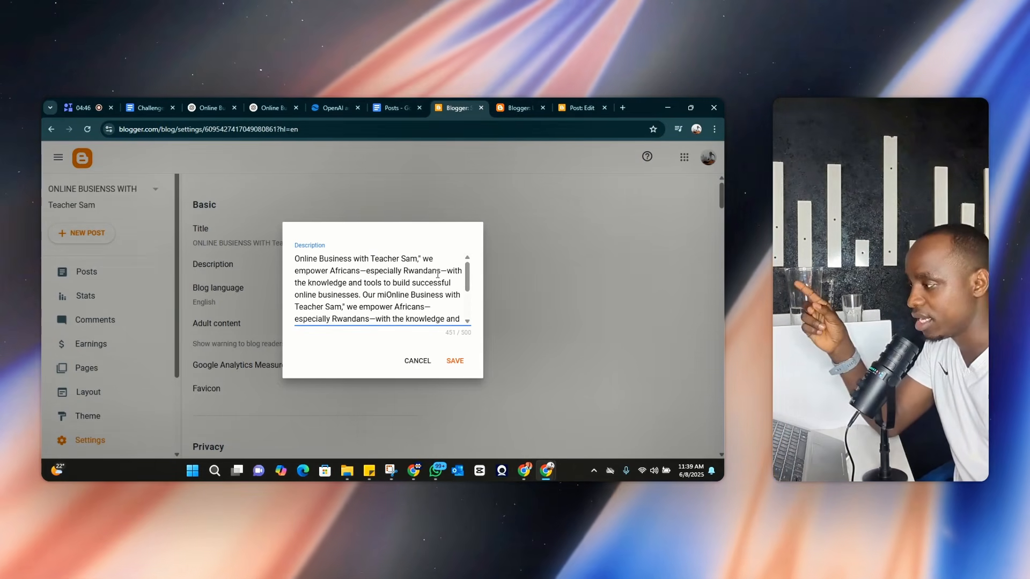
click(456, 361)
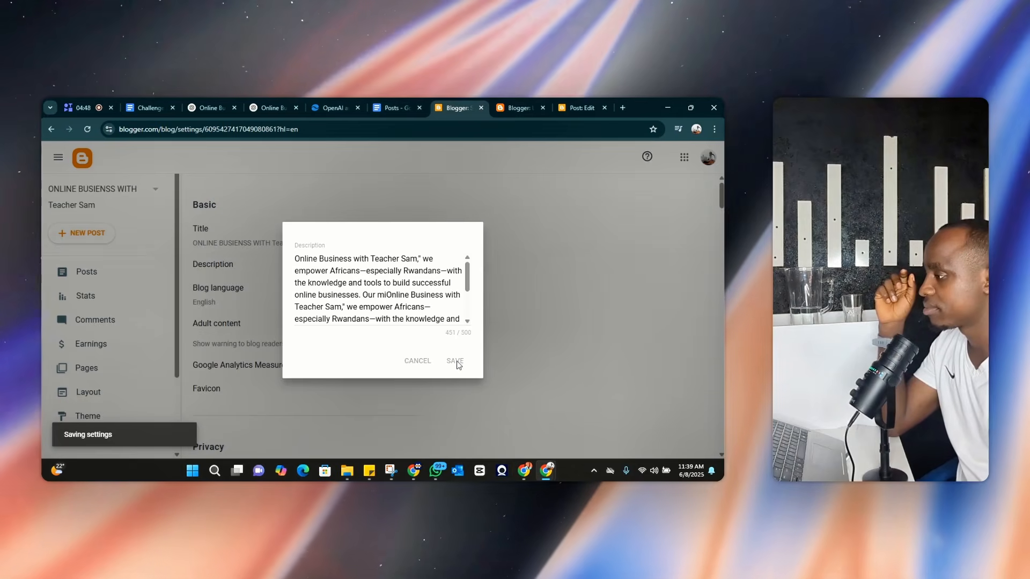
Save the blog language setting with English kept, and make the blog visible to search engines
scroll(236, 322, down, 1)
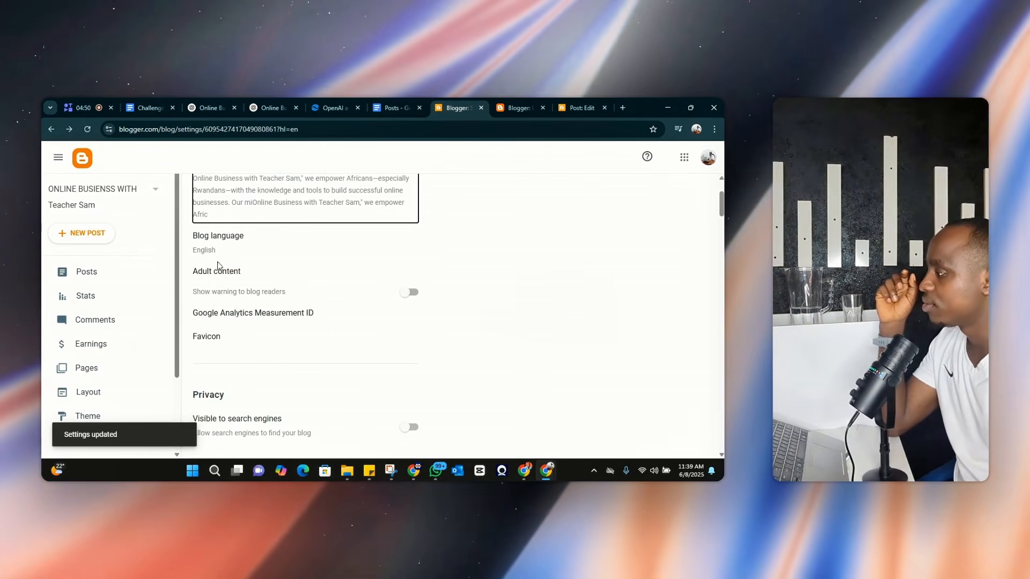
click(214, 250)
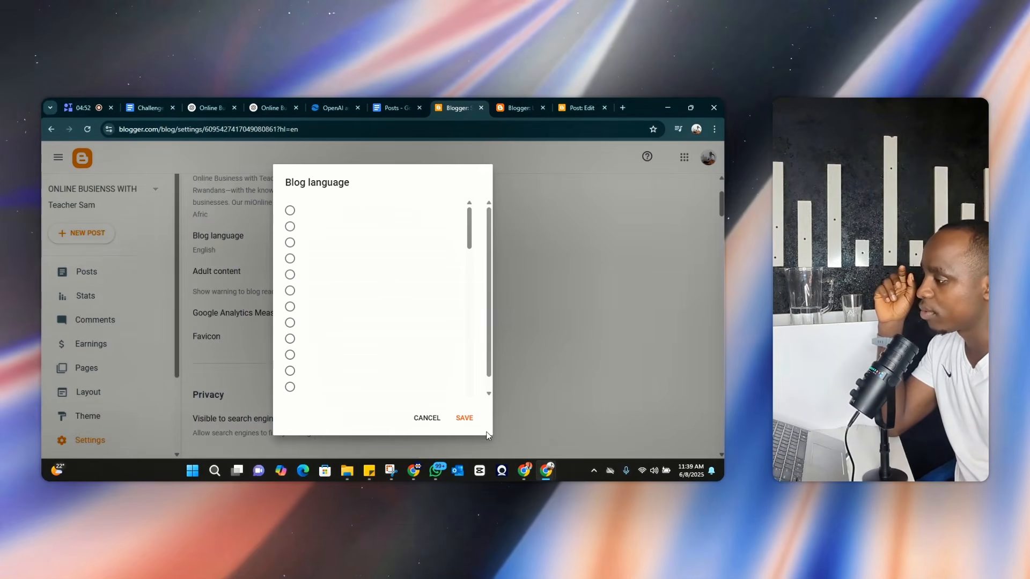
click(463, 419)
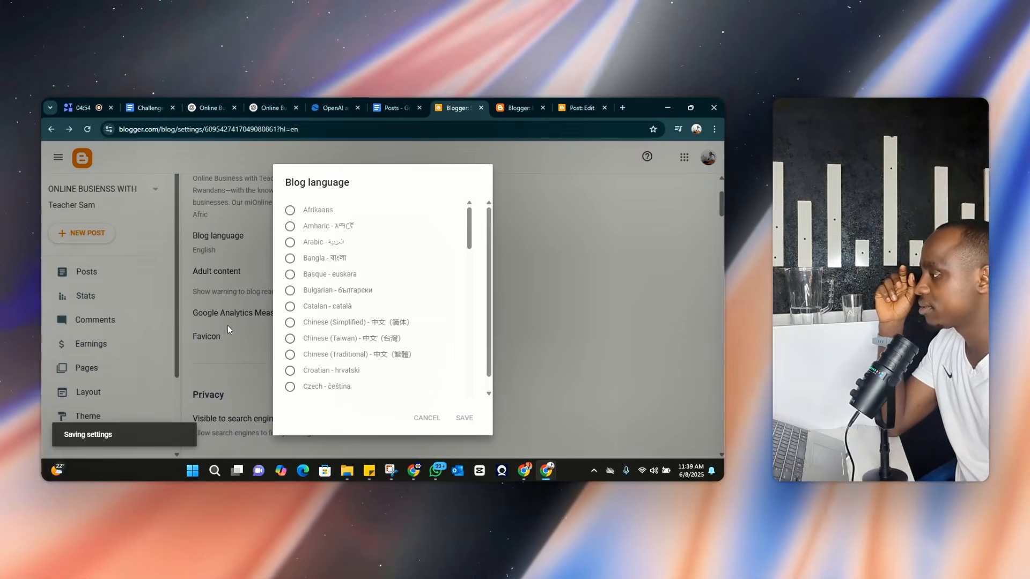
scroll(232, 297, down, 2)
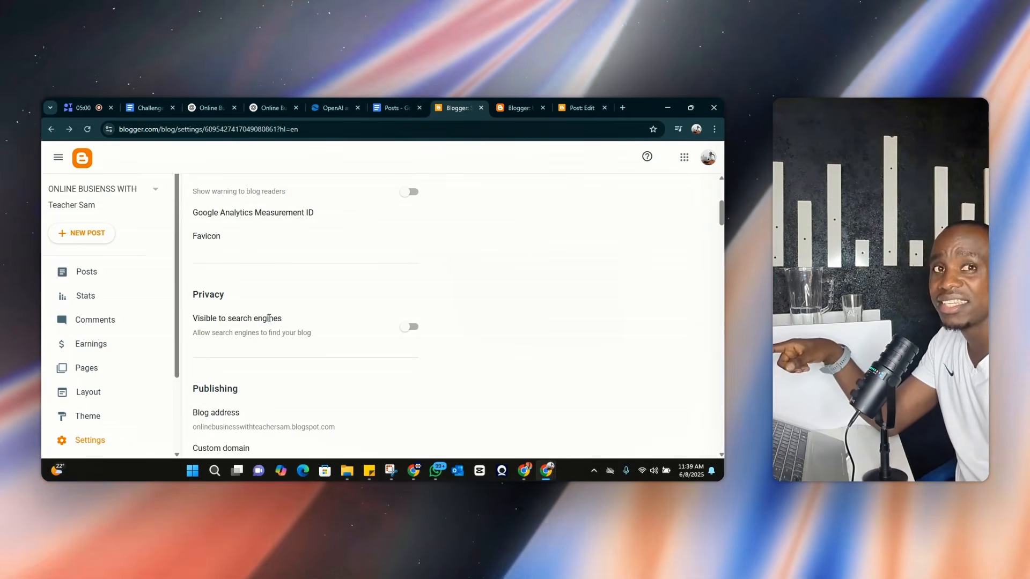
click(416, 331)
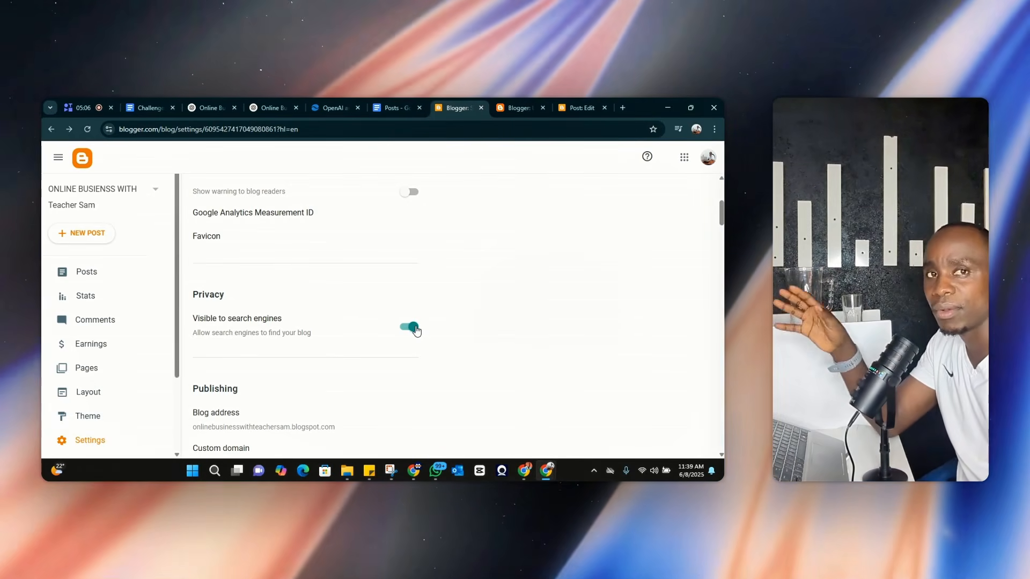
Review the publishing, HTTPS, permissions and posts sections of the blog settings
scroll(353, 316, down, 3)
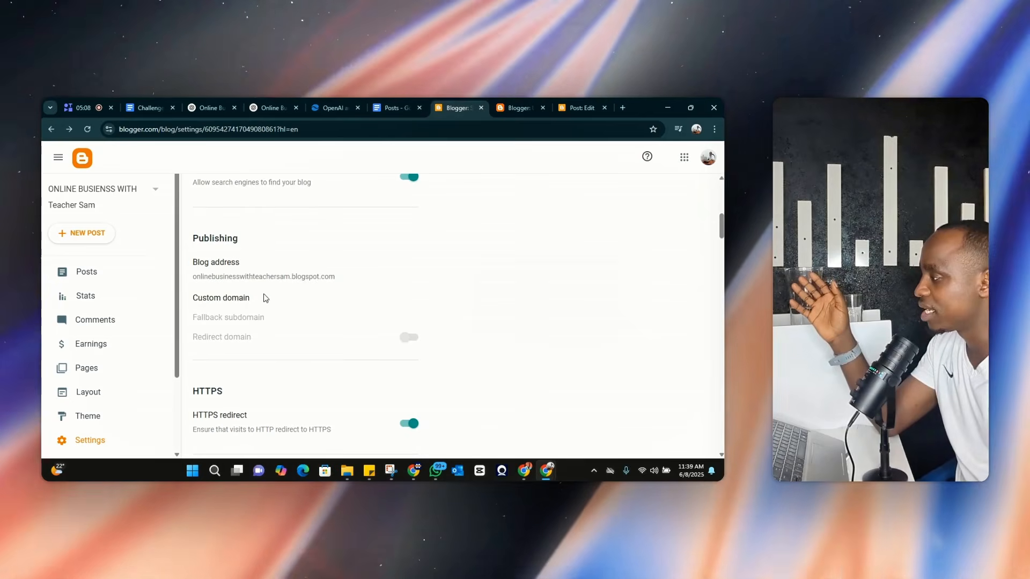
scroll(224, 291, down, 1)
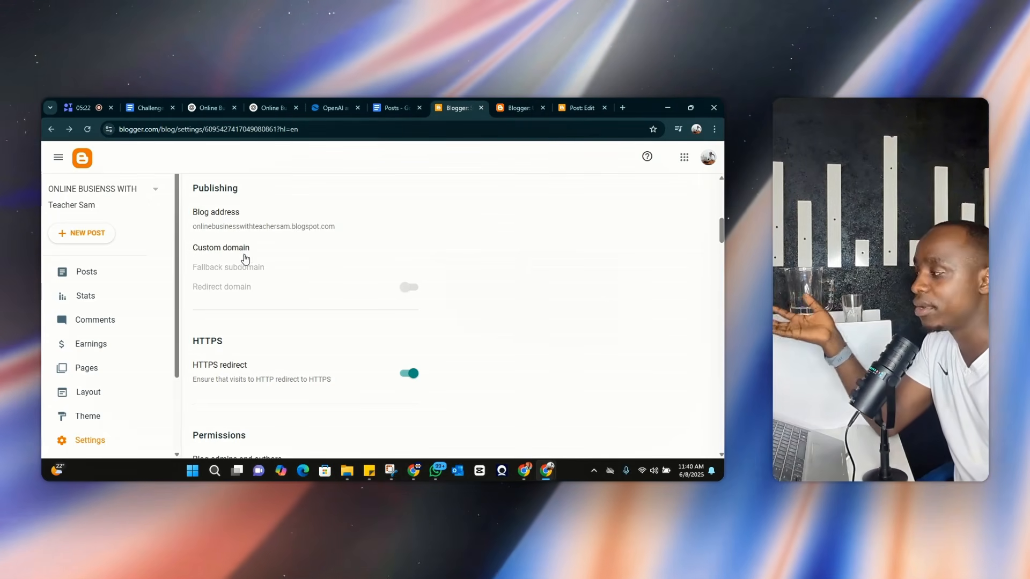
scroll(247, 263, down, 2)
scroll(247, 260, up, 2)
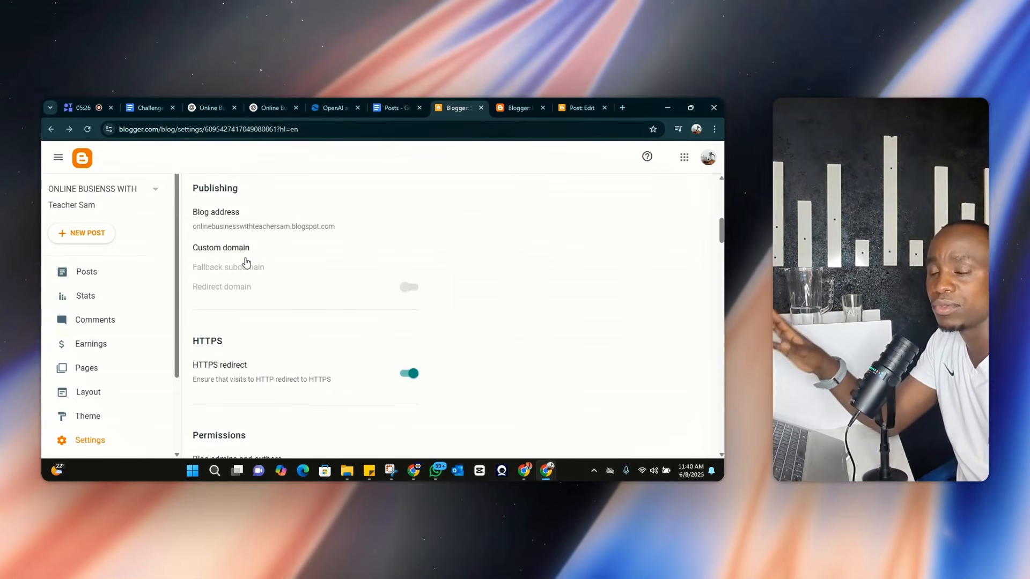
scroll(246, 262, down, 2)
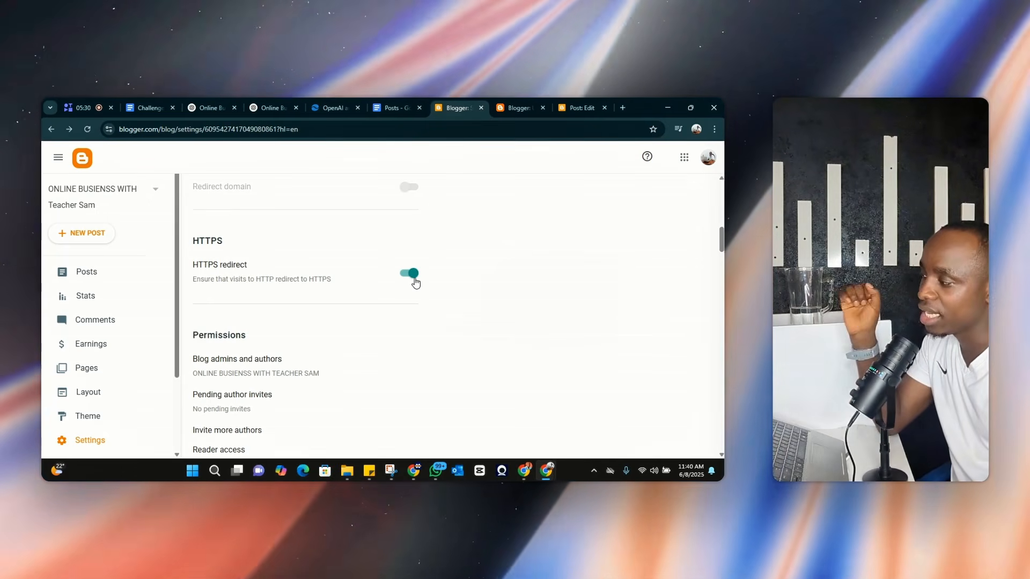
scroll(407, 281, down, 6)
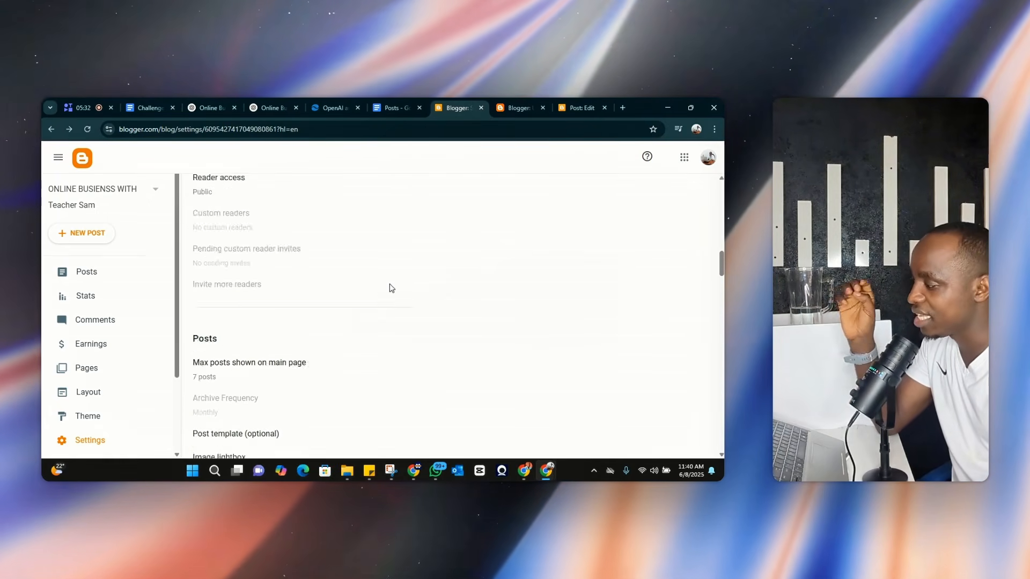
scroll(236, 348, down, 1)
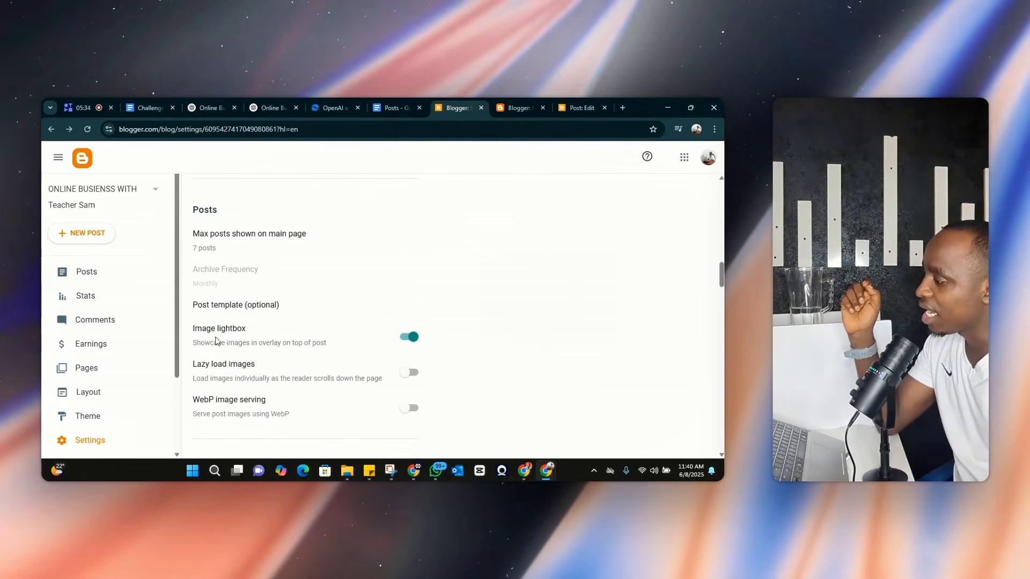
Enable lazy loading of images in the Posts settings and go on to the Meta tags section
scroll(302, 343, down, 3)
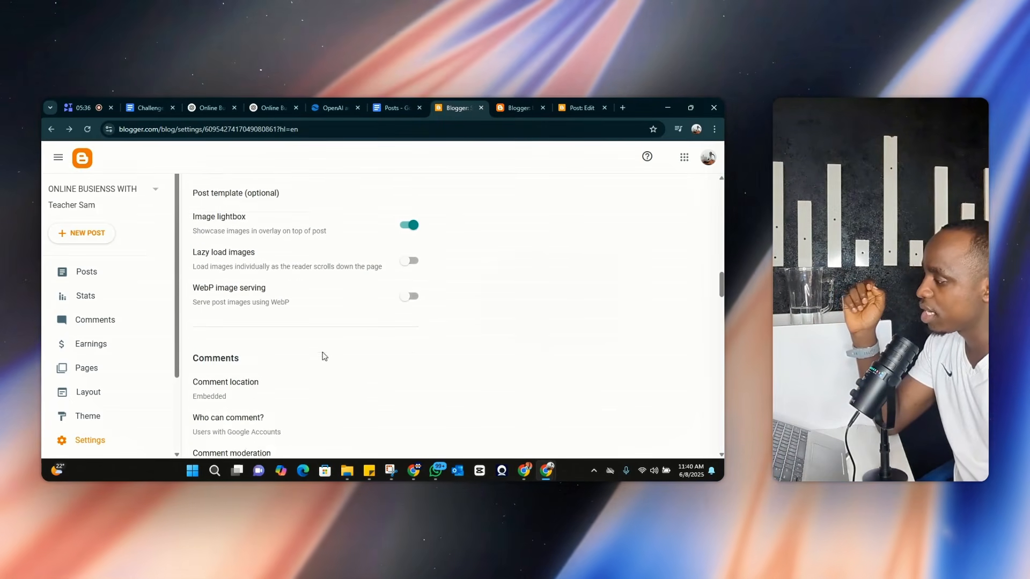
click(409, 222)
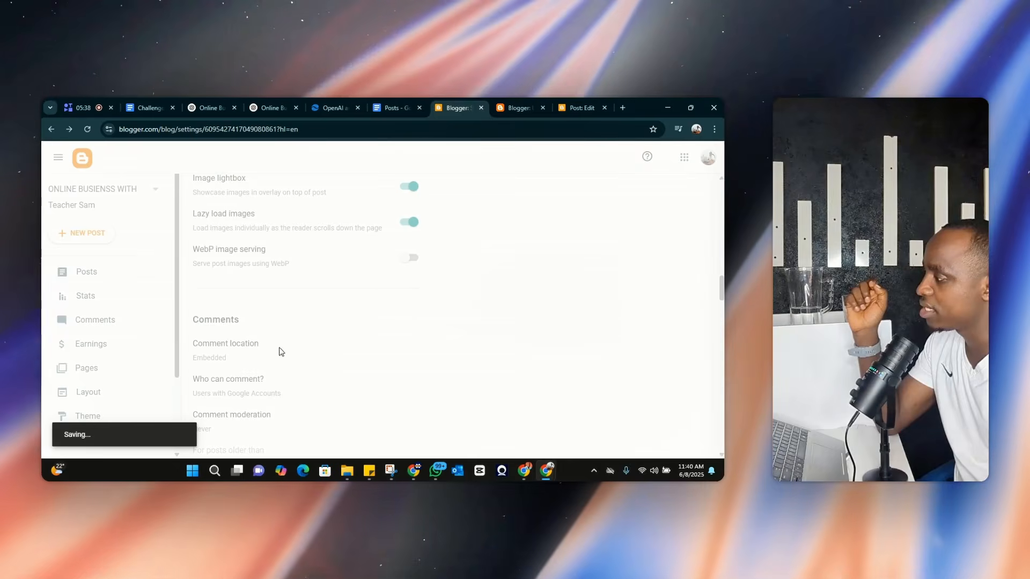
scroll(225, 352, down, 7)
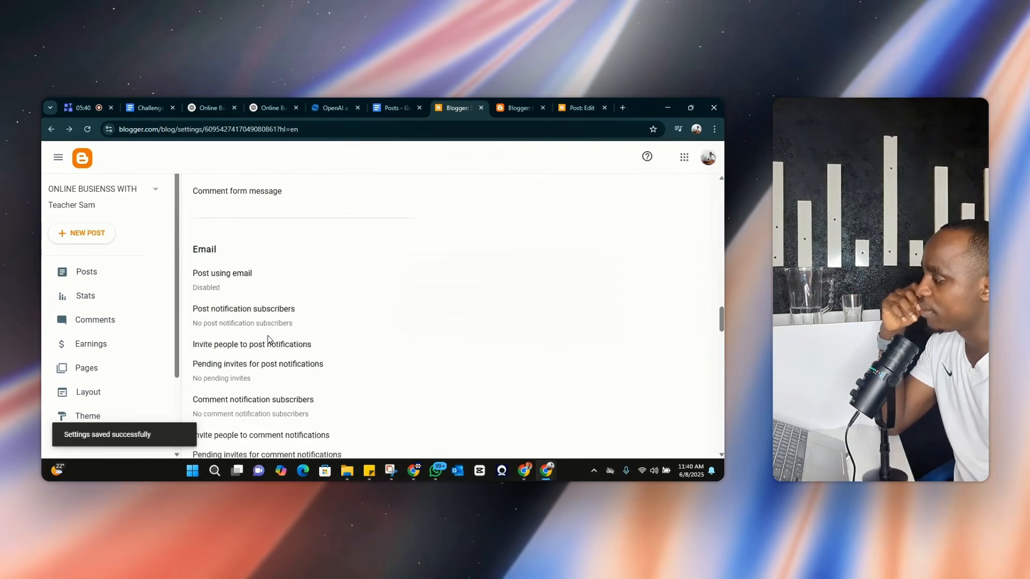
scroll(268, 339, down, 12)
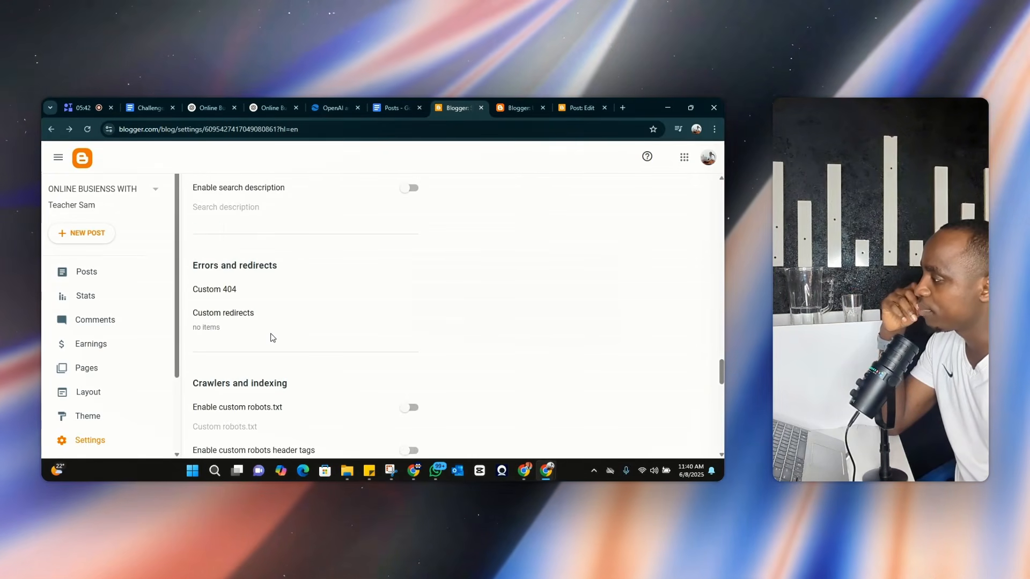
scroll(269, 322, up, 1)
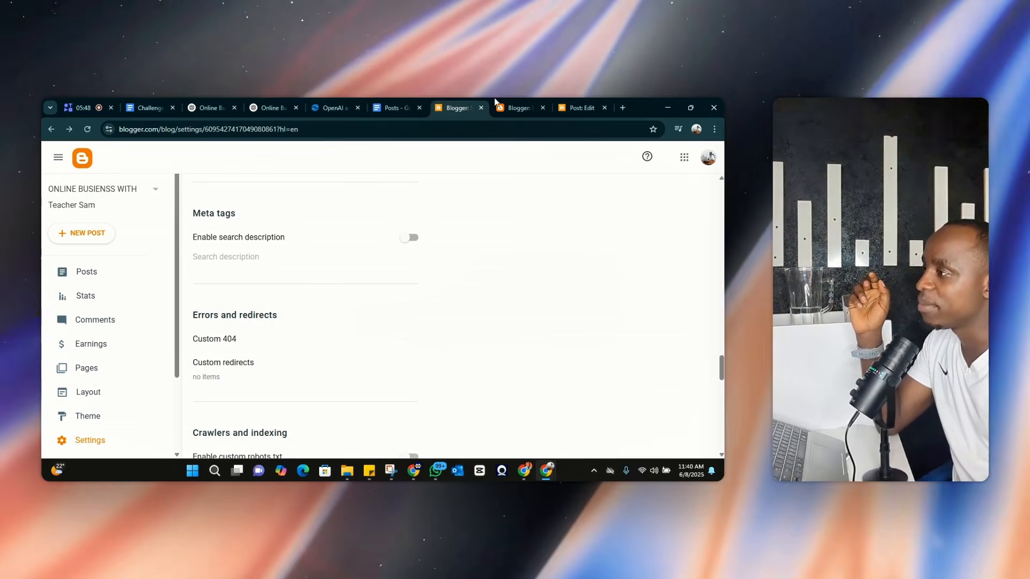
Search Google in a new tab for "how to add meta data in blogger post" and examine the description snippets of the results
click(622, 108)
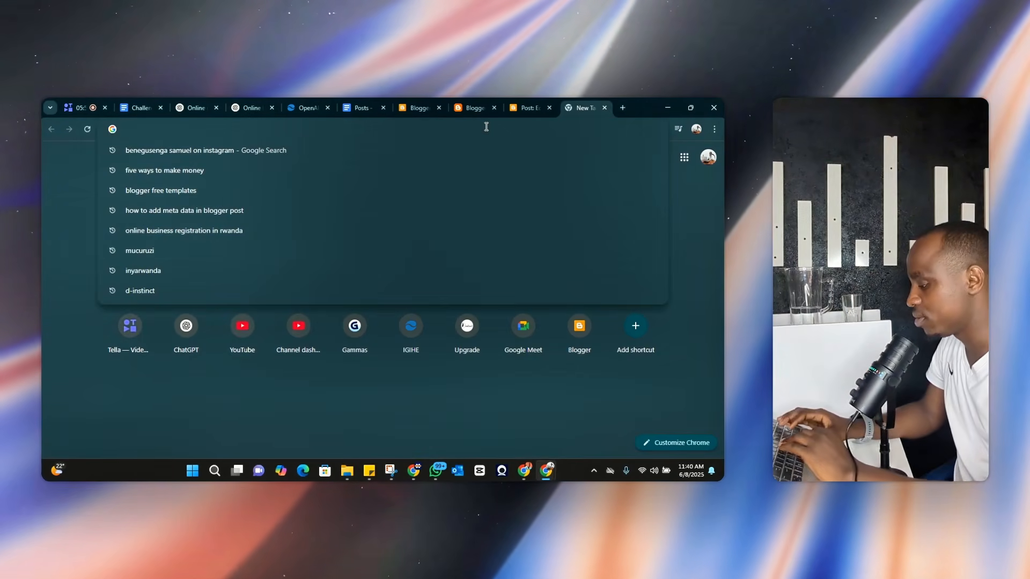
text(how)
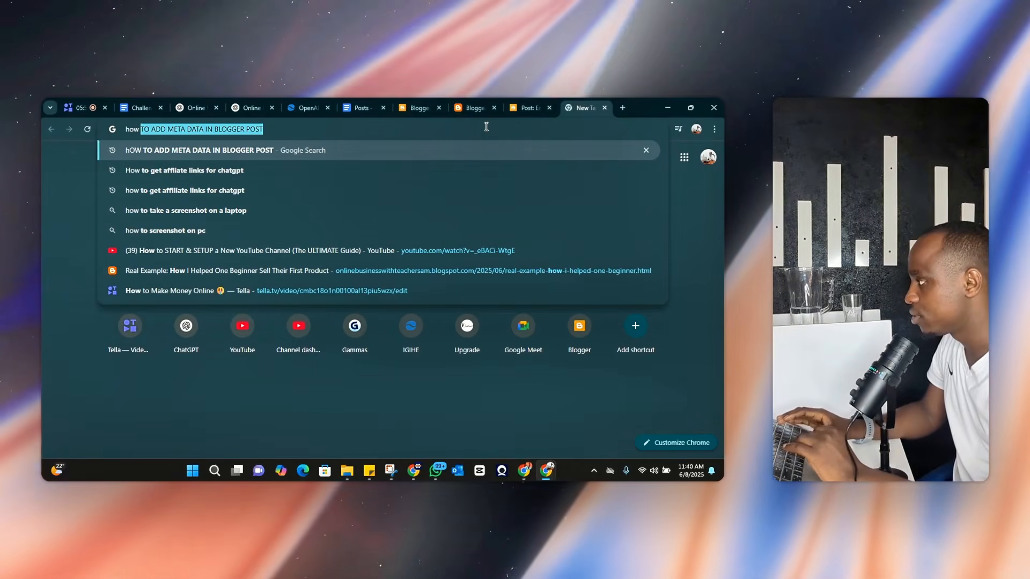
key(Return)
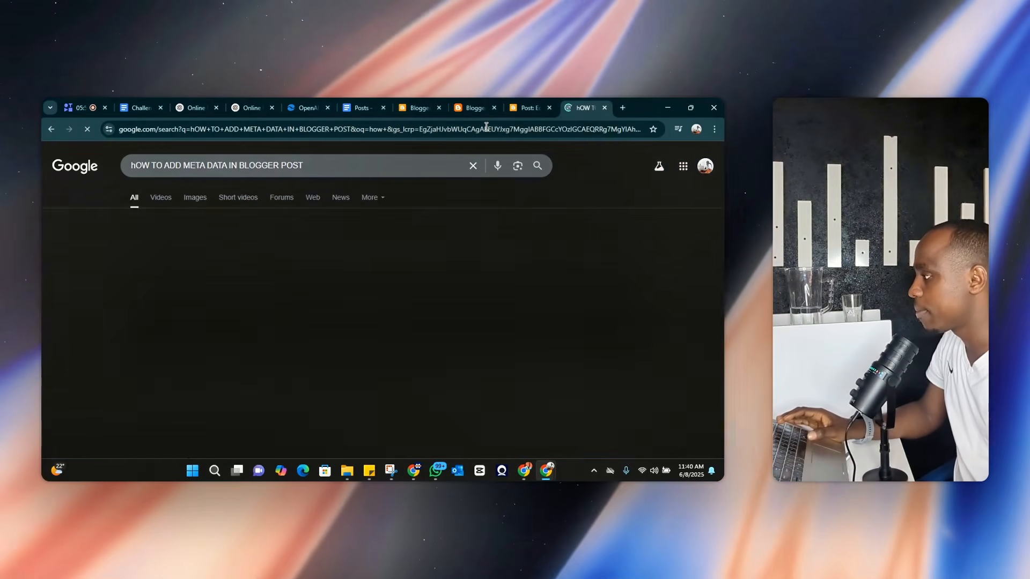
scroll(306, 268, down, 3)
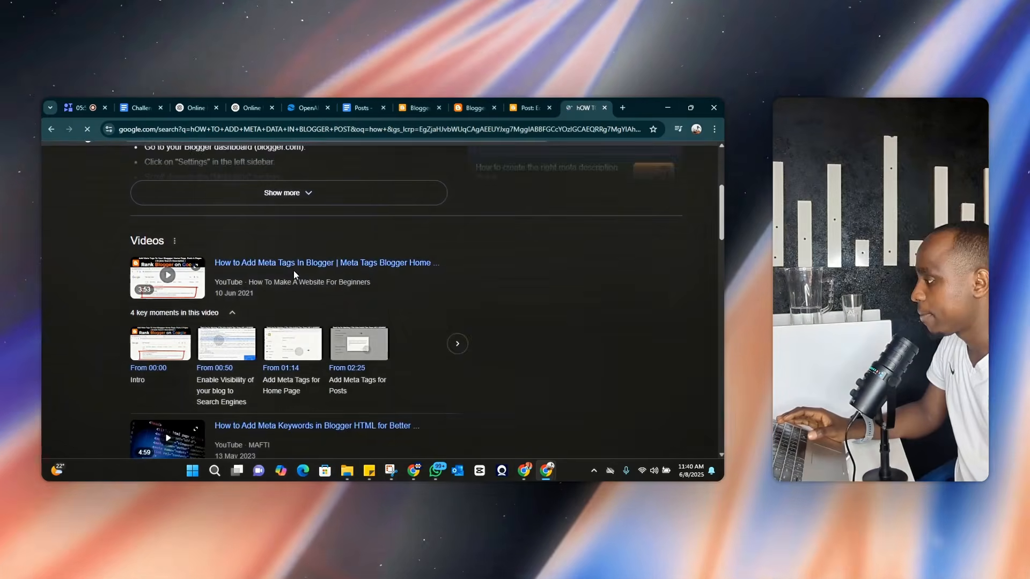
scroll(263, 279, down, 3)
scroll(249, 289, down, 10)
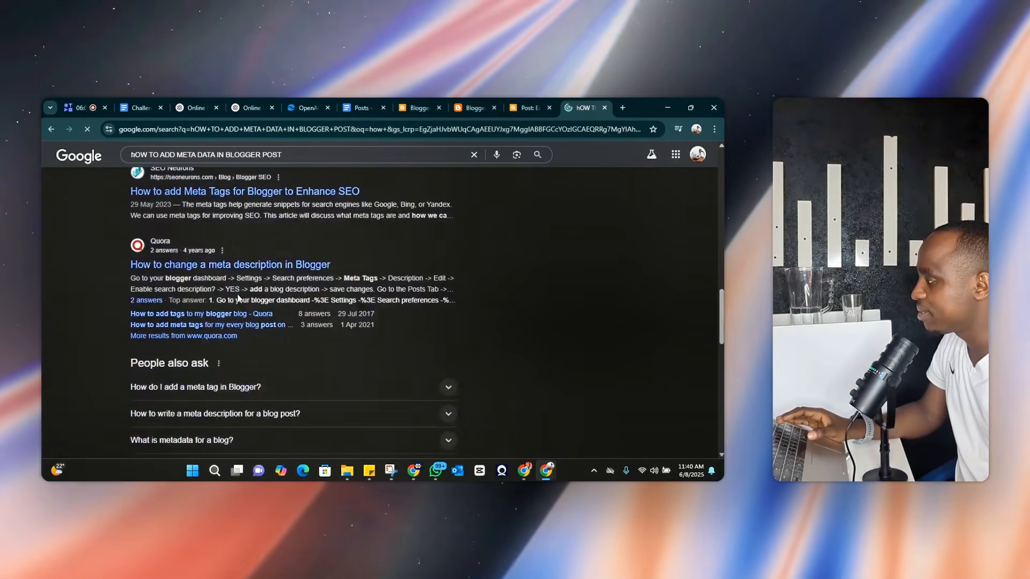
scroll(183, 267, up, 4)
scroll(177, 273, down, 5)
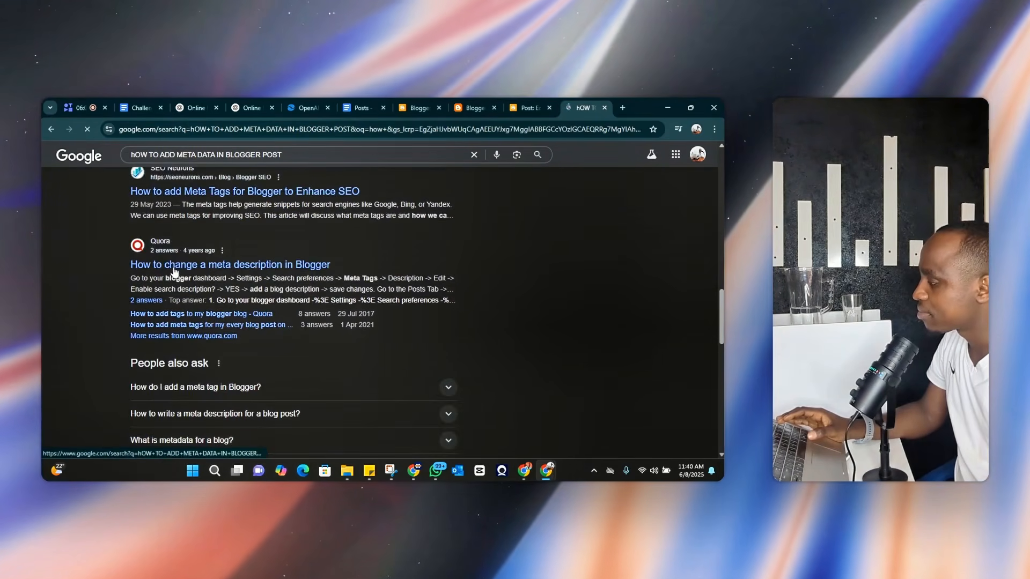
scroll(161, 279, down, 8)
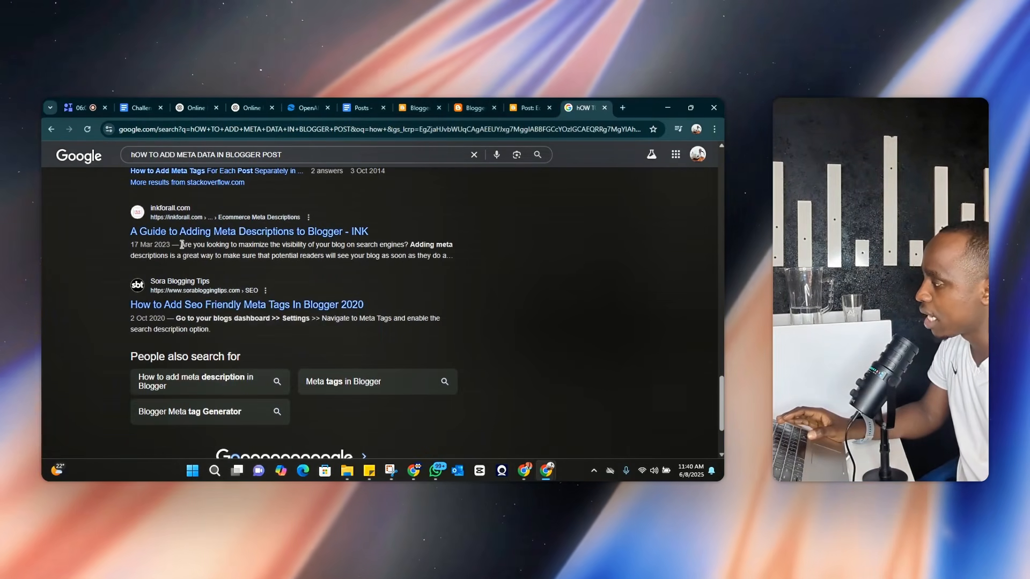
drag(222, 254, 457, 257)
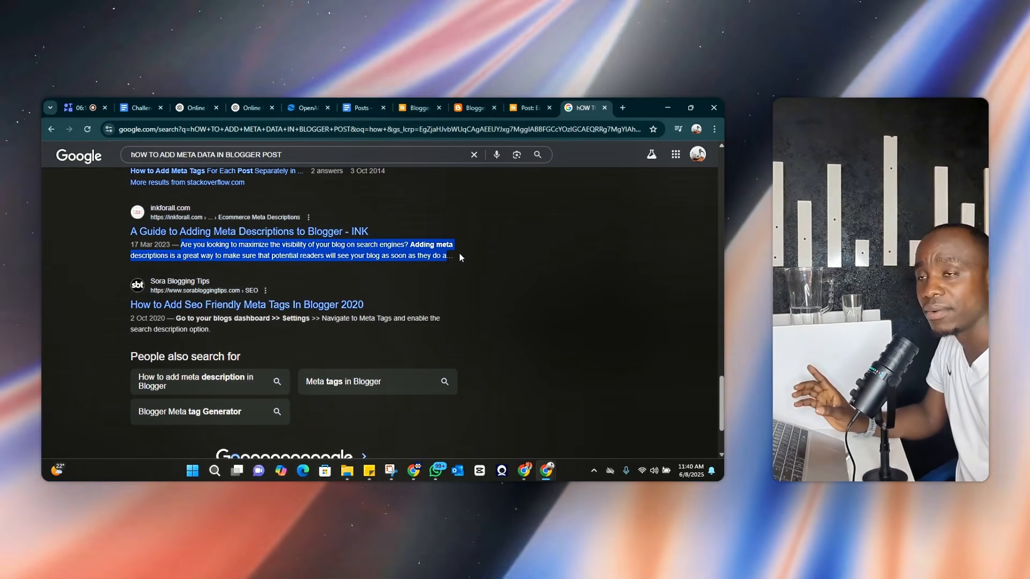
Return to the Blogger settings, enable the search description under Meta tags and check the Custom 404 setting without changing it
click(420, 107)
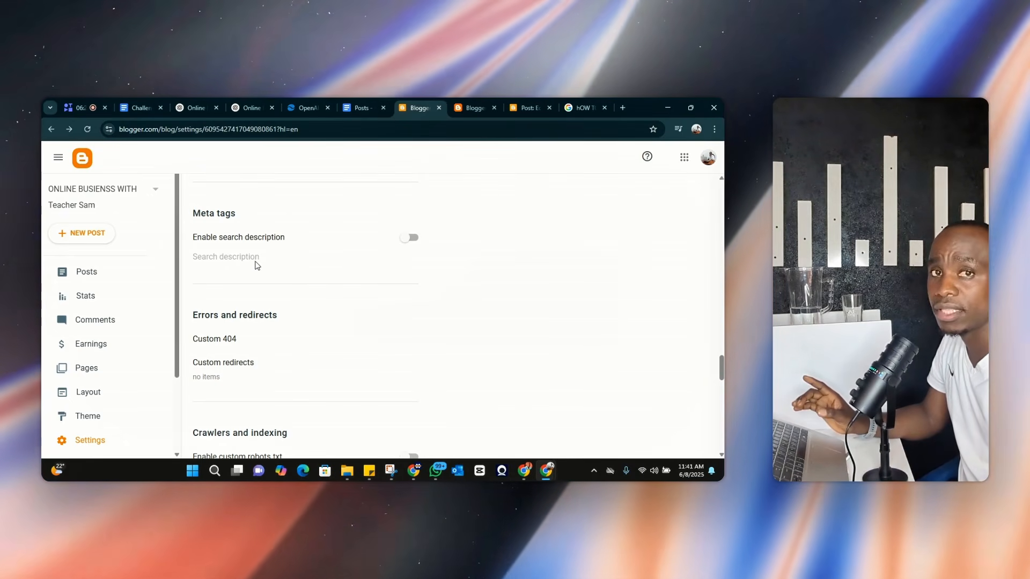
click(411, 238)
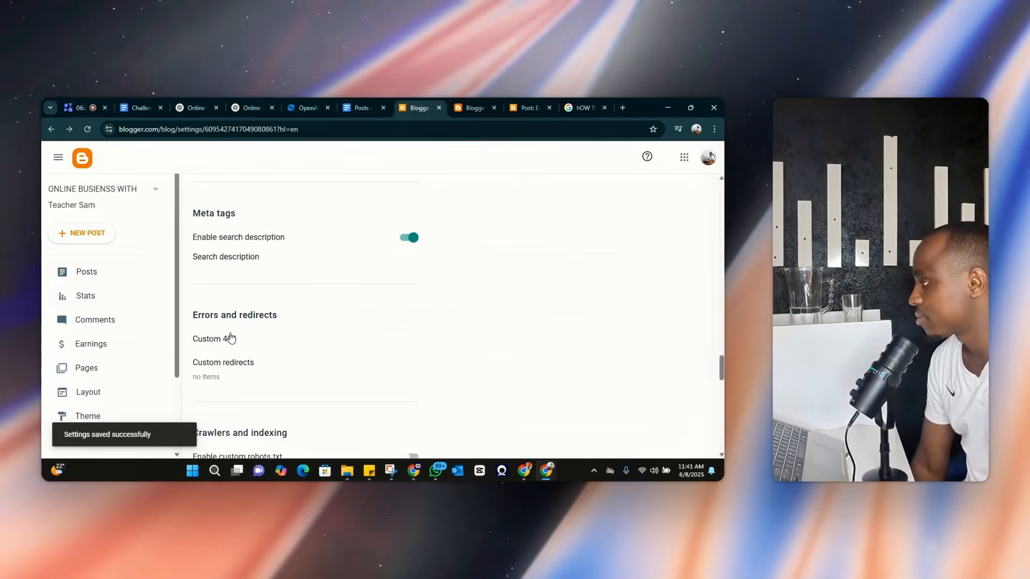
click(230, 337)
click(421, 349)
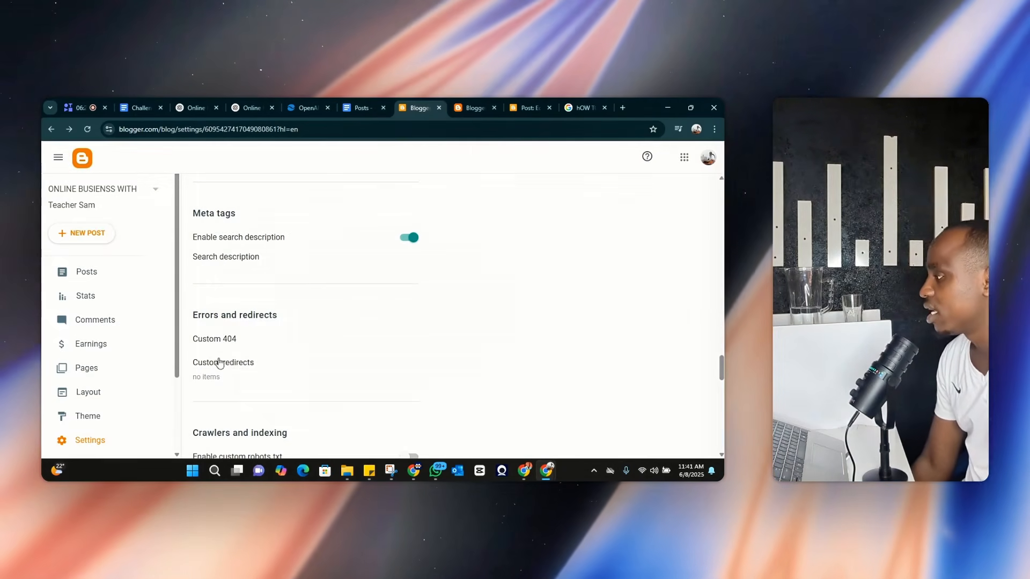
Enable custom robots.txt and custom robots header tags in the Crawlers and indexing settings
scroll(219, 364, down, 4)
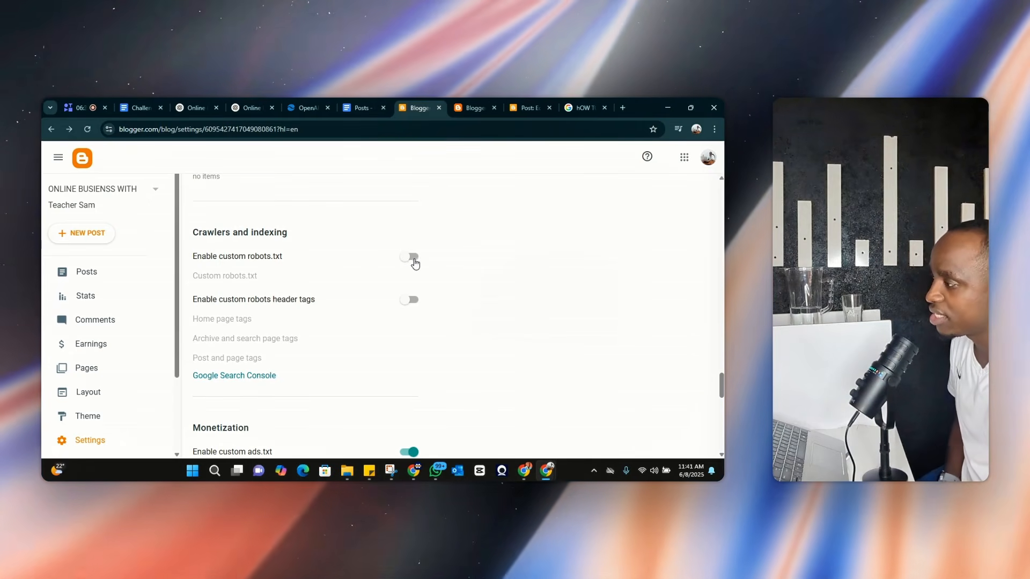
click(410, 257)
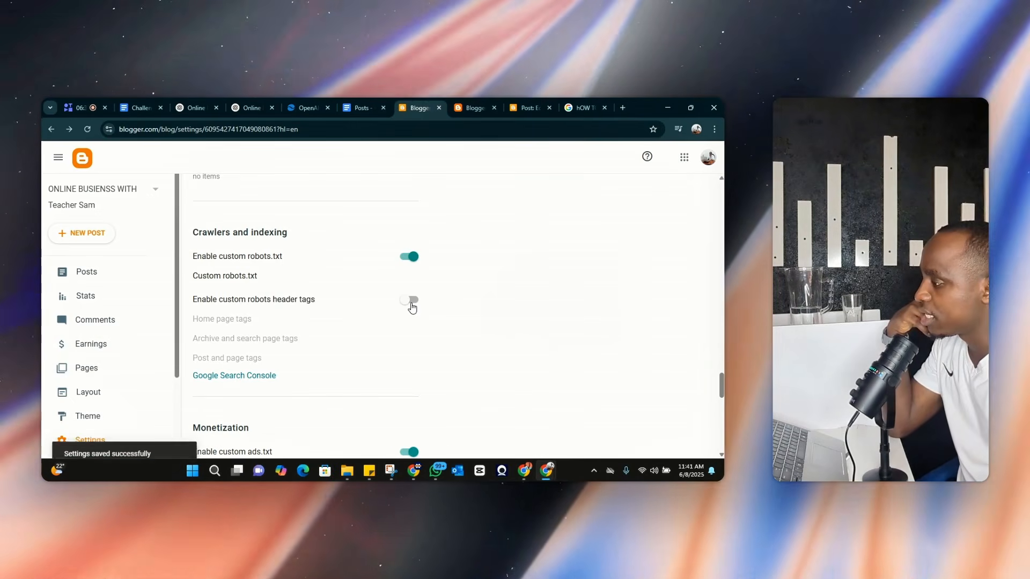
click(411, 302)
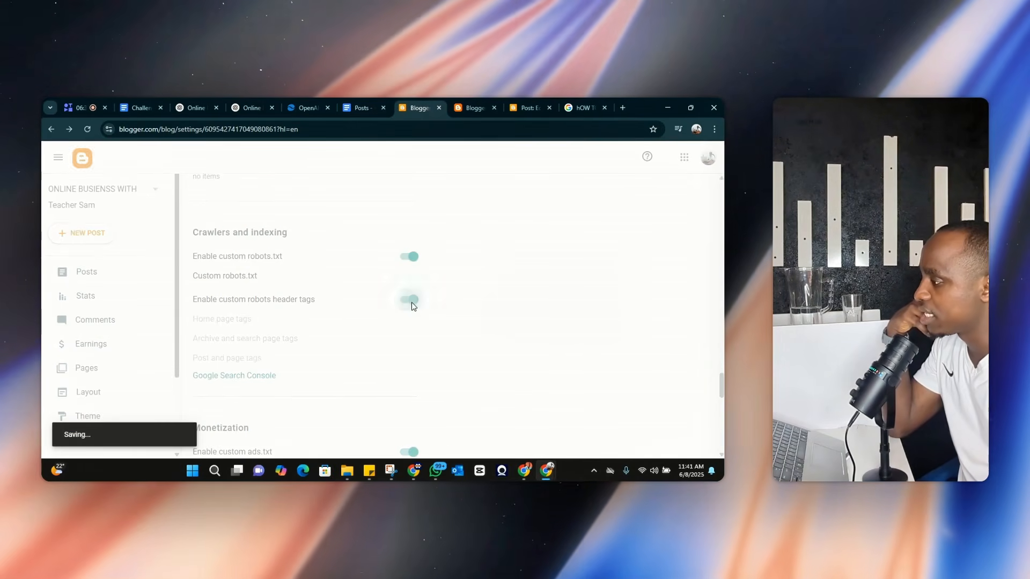
Review the remaining settings down to General and open Google Search Console from Crawlers and indexing in a new tab
scroll(293, 349, down, 3)
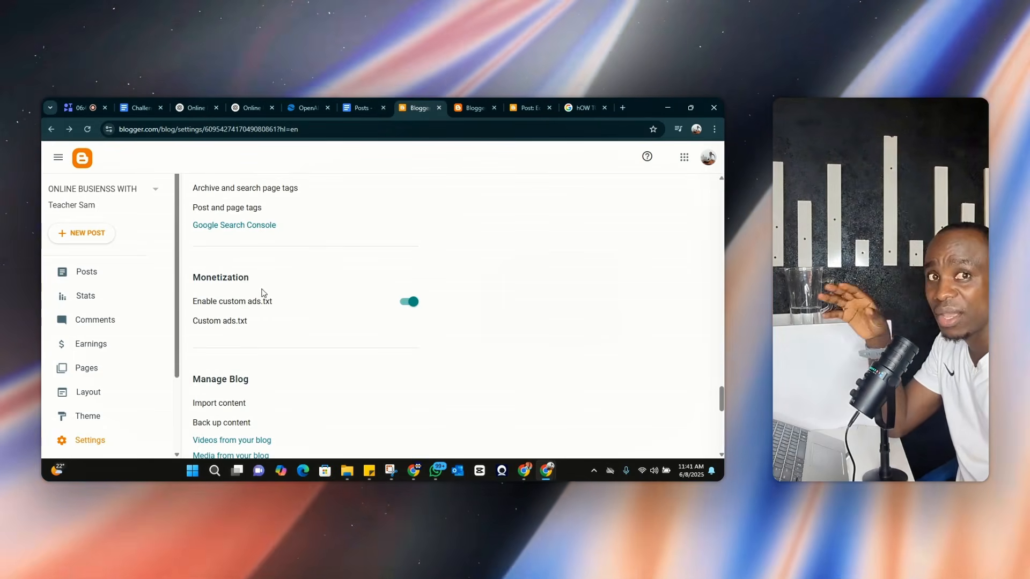
scroll(272, 342, down, 7)
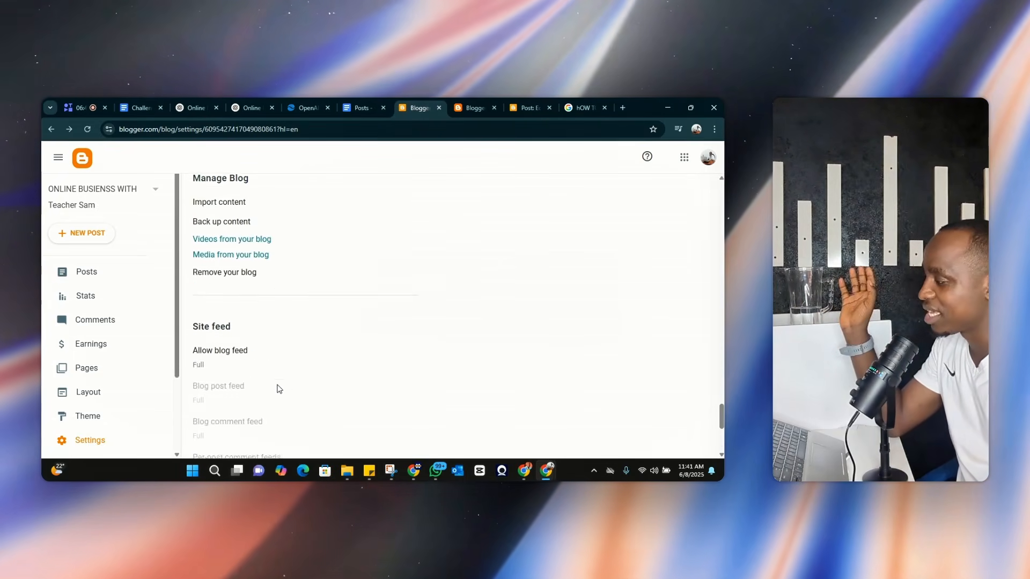
scroll(277, 390, up, 1)
scroll(274, 375, down, 2)
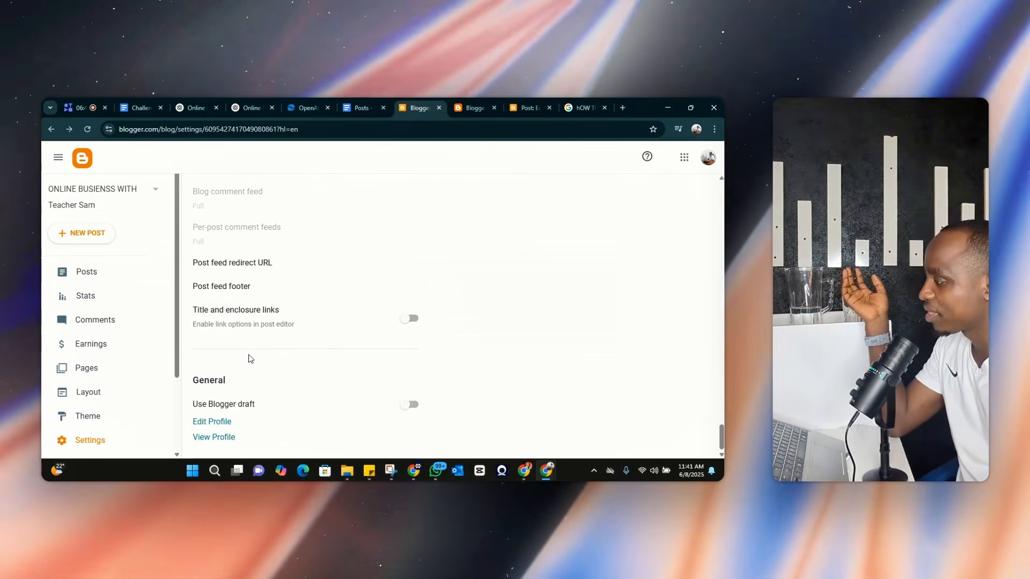
scroll(239, 375, up, 5)
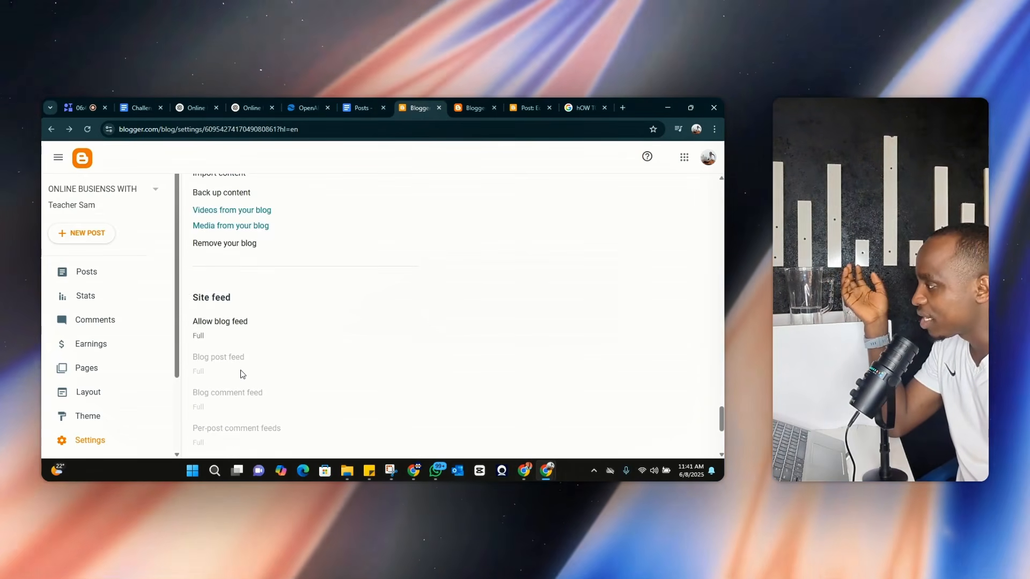
scroll(238, 365, up, 3)
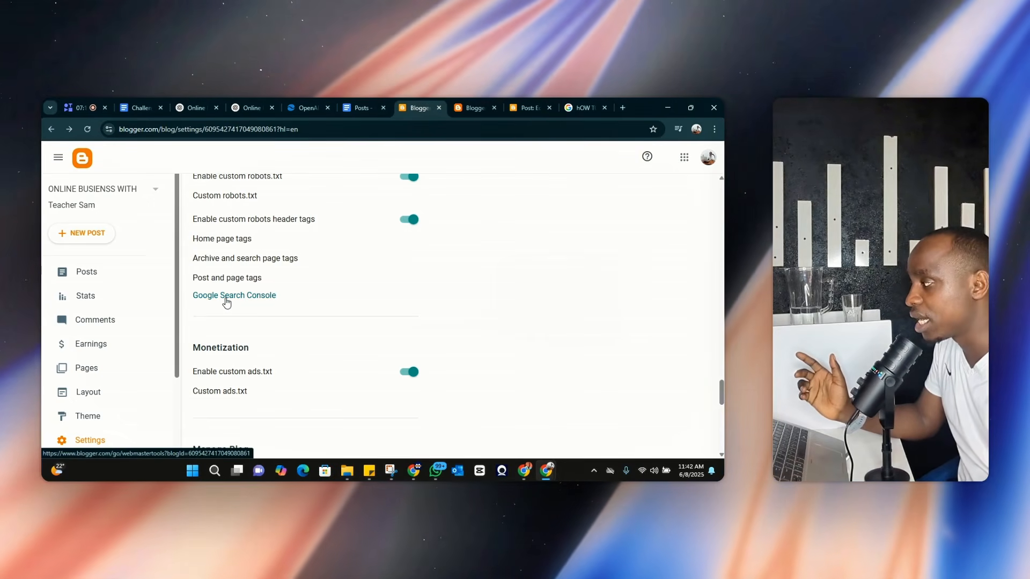
right_click(227, 302)
click(248, 309)
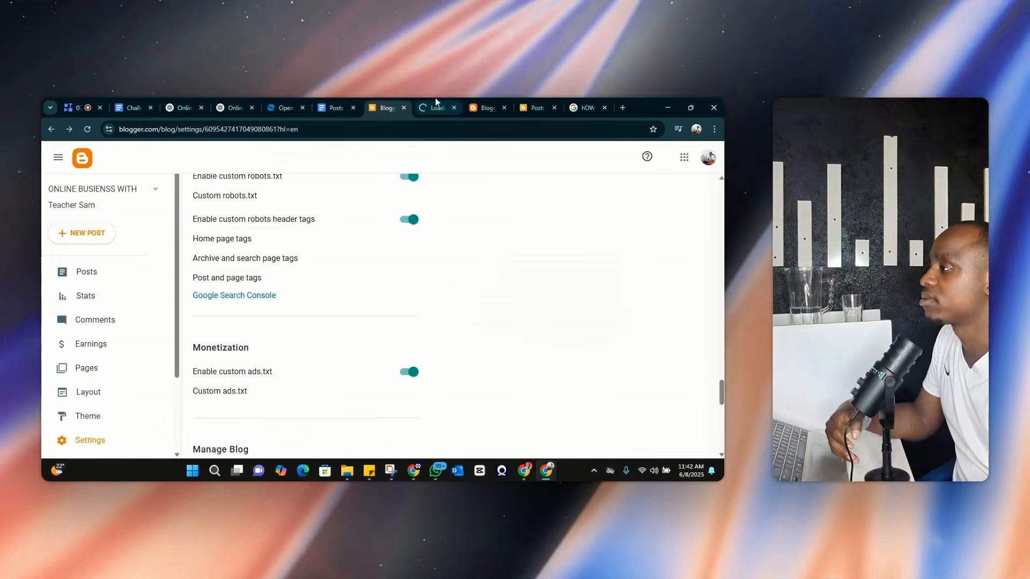
click(432, 101)
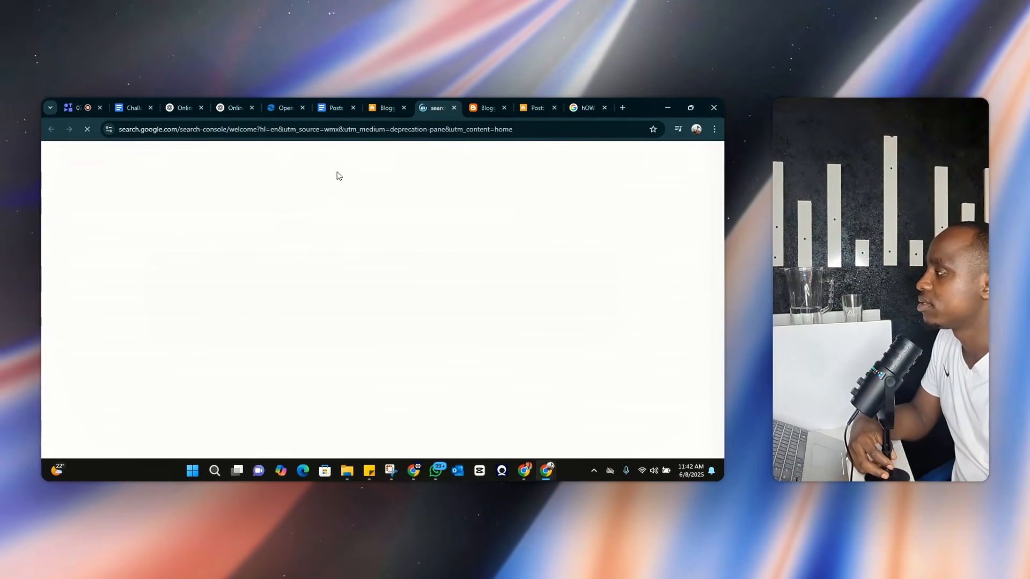
Choose URL prefix instead of Domain as the Search Console property type, ready for the blog address
scroll(303, 360, down, 1)
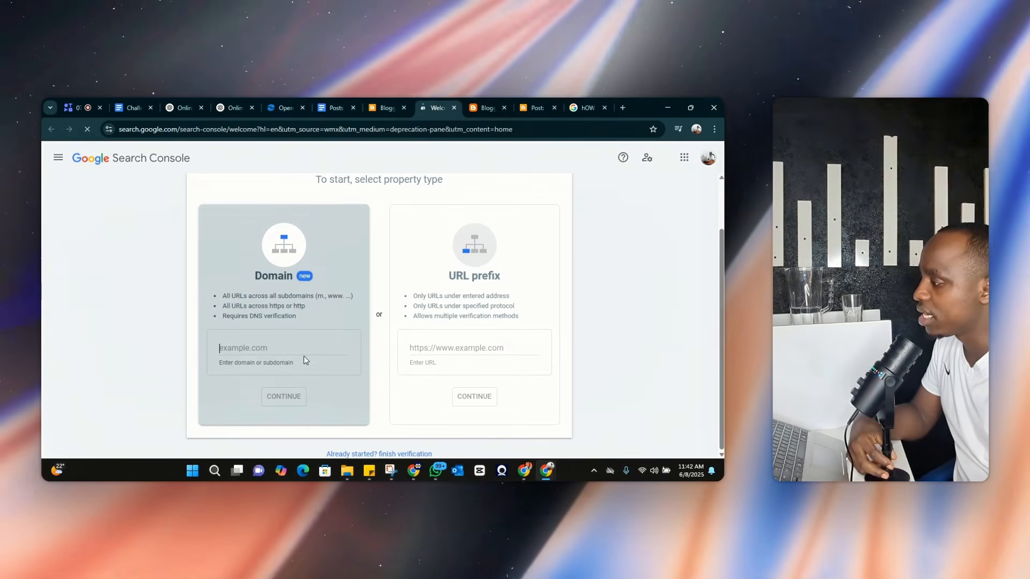
click(303, 357)
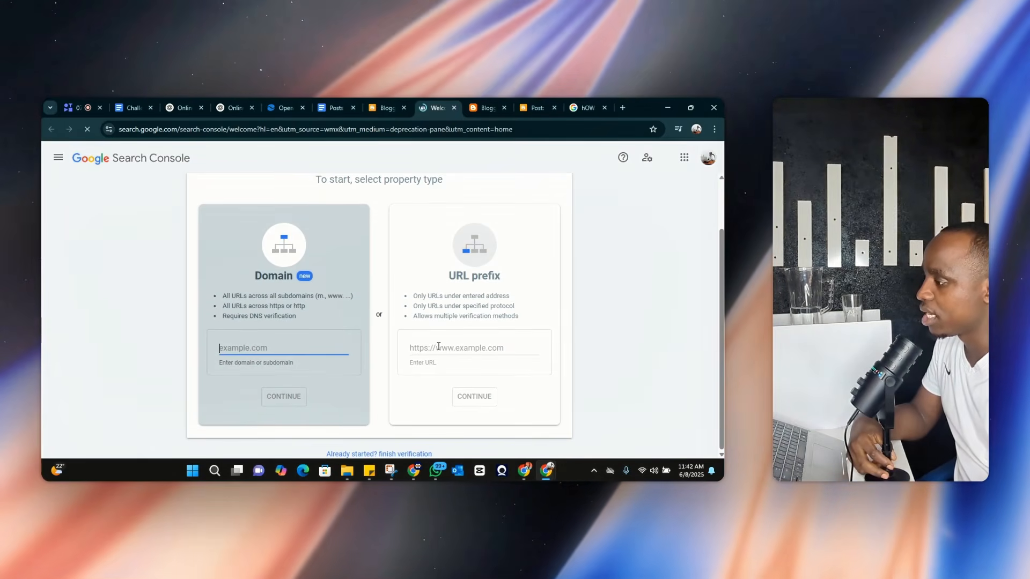
click(439, 347)
Leave the empty post editor in Blogger, open the live blog in a new tab and copy its full web address
click(536, 107)
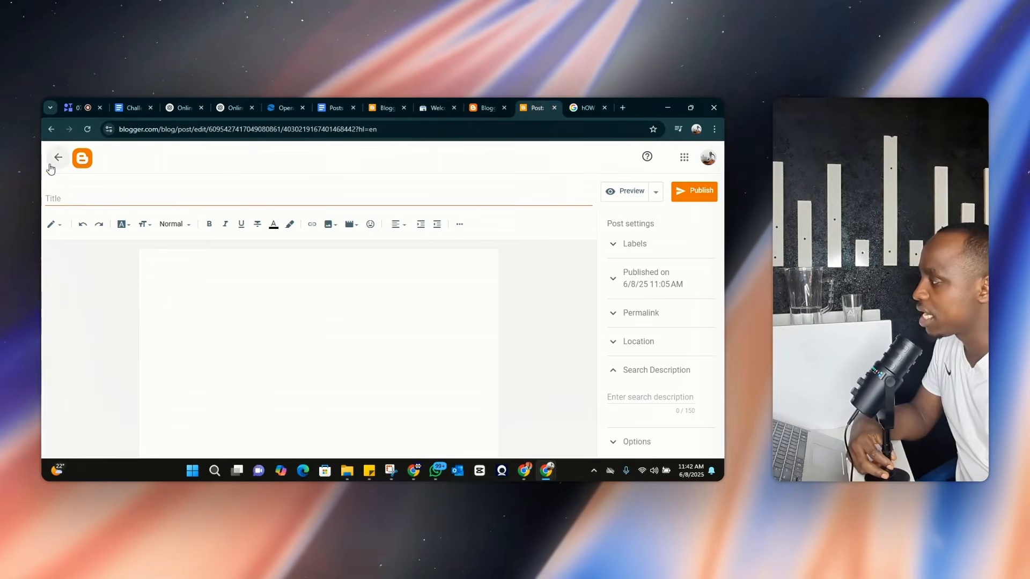
right_click(80, 160)
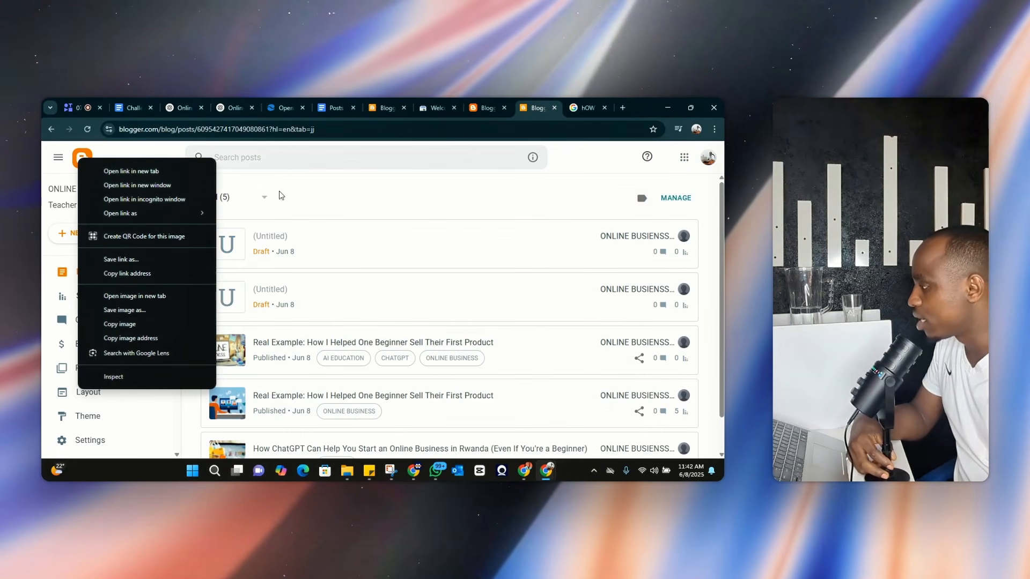
click(354, 208)
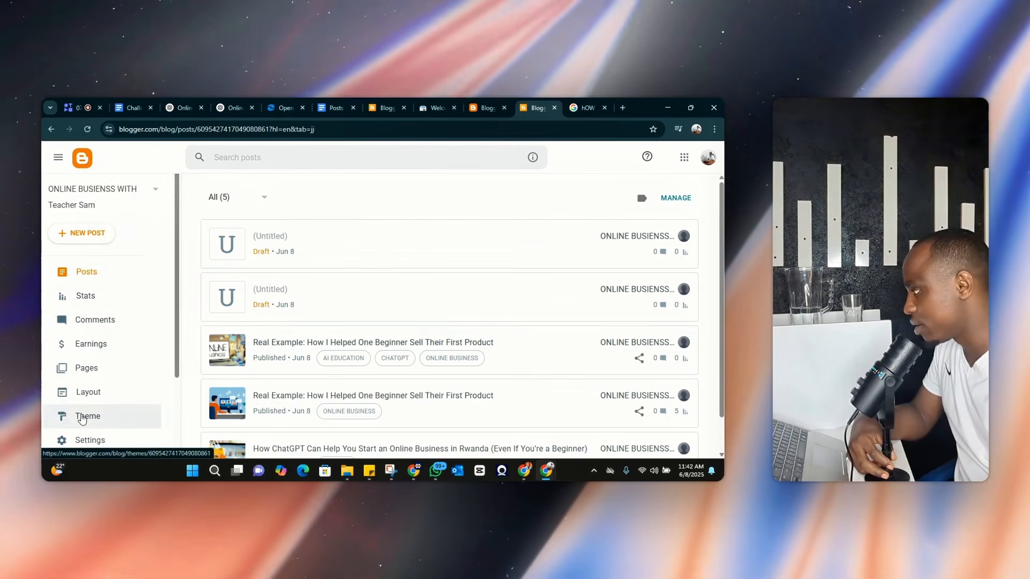
scroll(81, 420, down, 2)
click(97, 390)
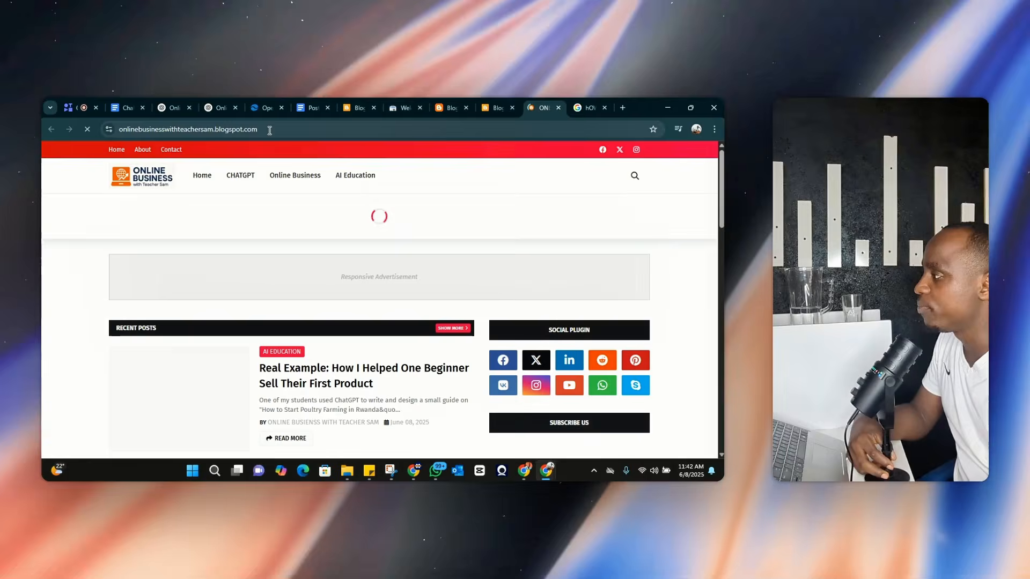
click(288, 130)
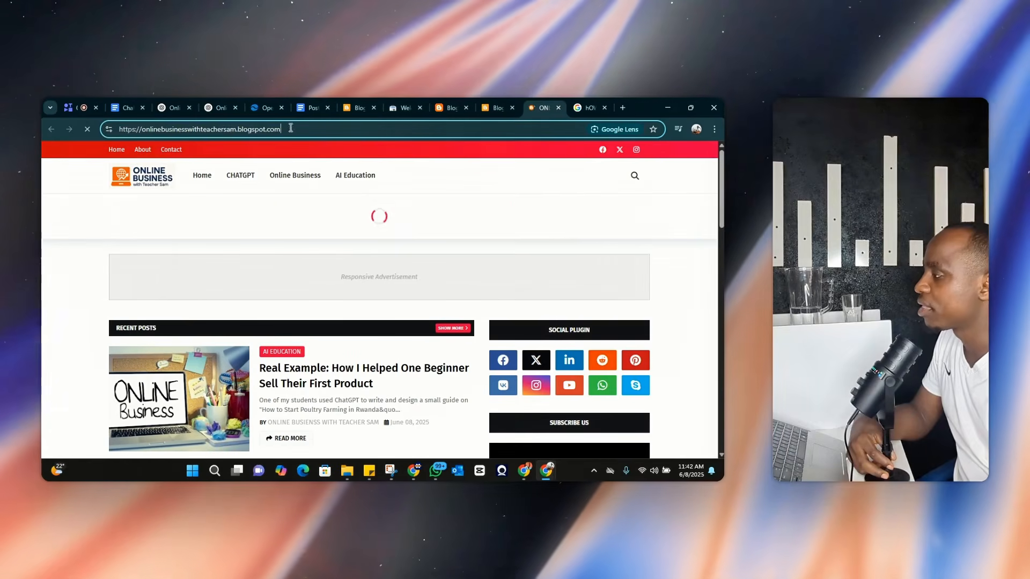
drag(290, 129, 42, 129)
right_click(175, 133)
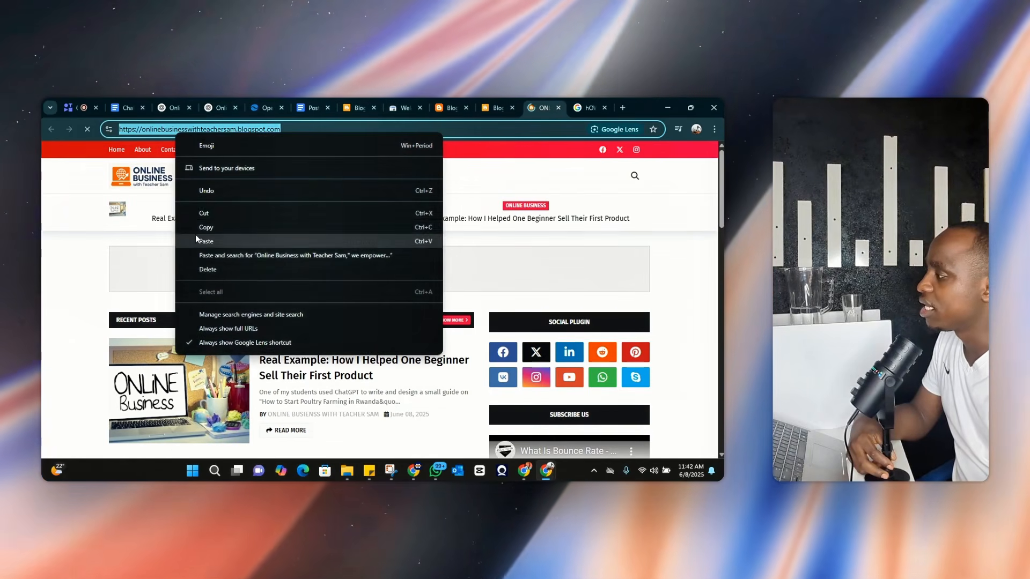
click(203, 228)
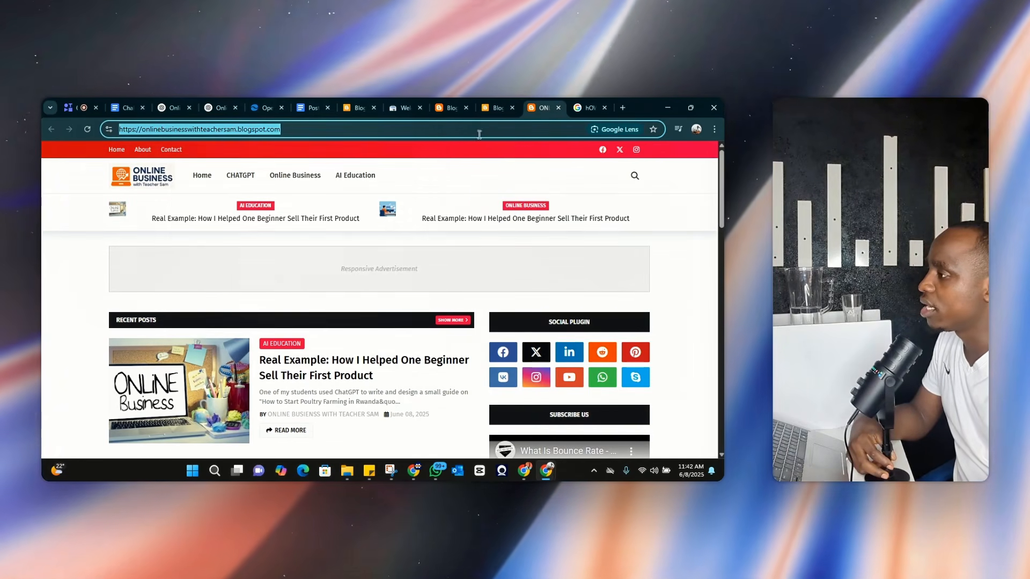
Register the copied blog address as a URL prefix property in Search Console and go to the new property
click(403, 108)
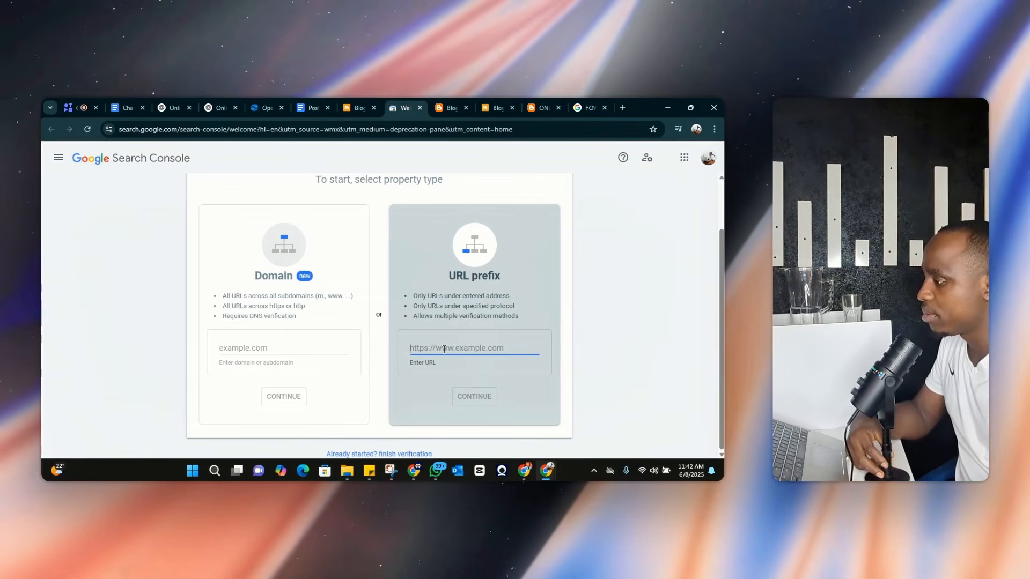
key(ctrl+v)
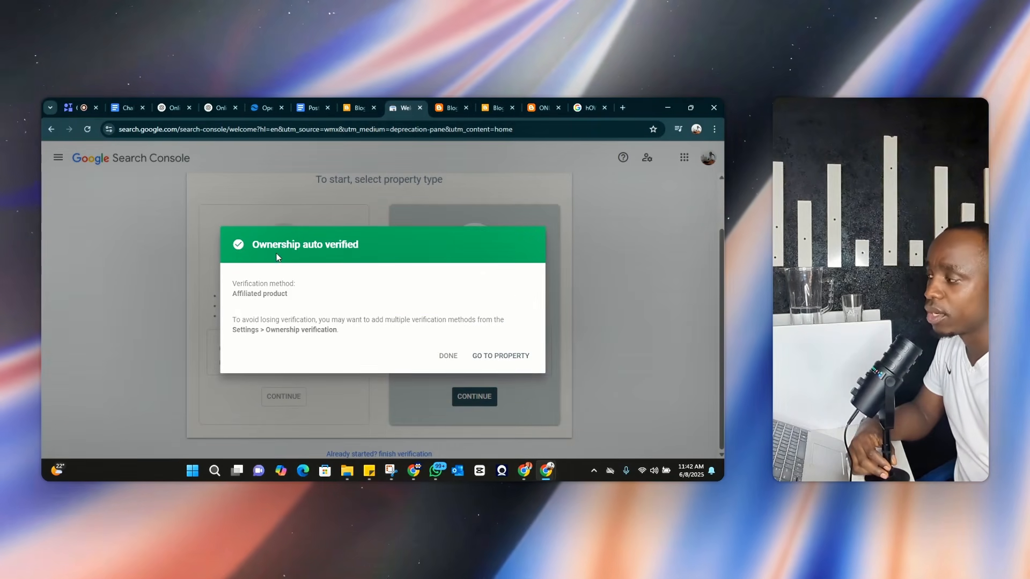
click(492, 365)
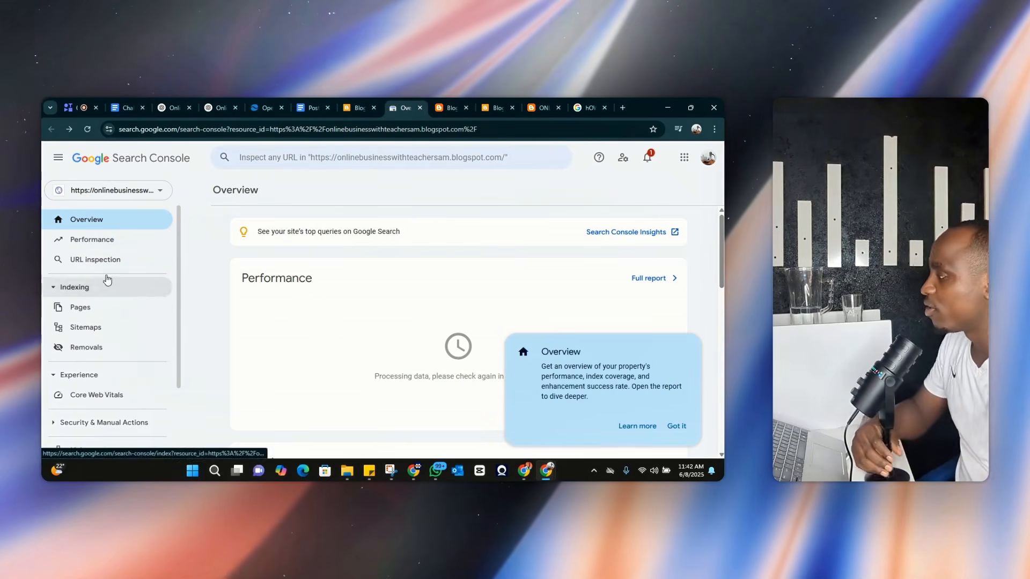
Look through the property's navigation and property list, reselect the blog, and view its Performance report with the introductory tip dismissed
scroll(80, 292, down, 4)
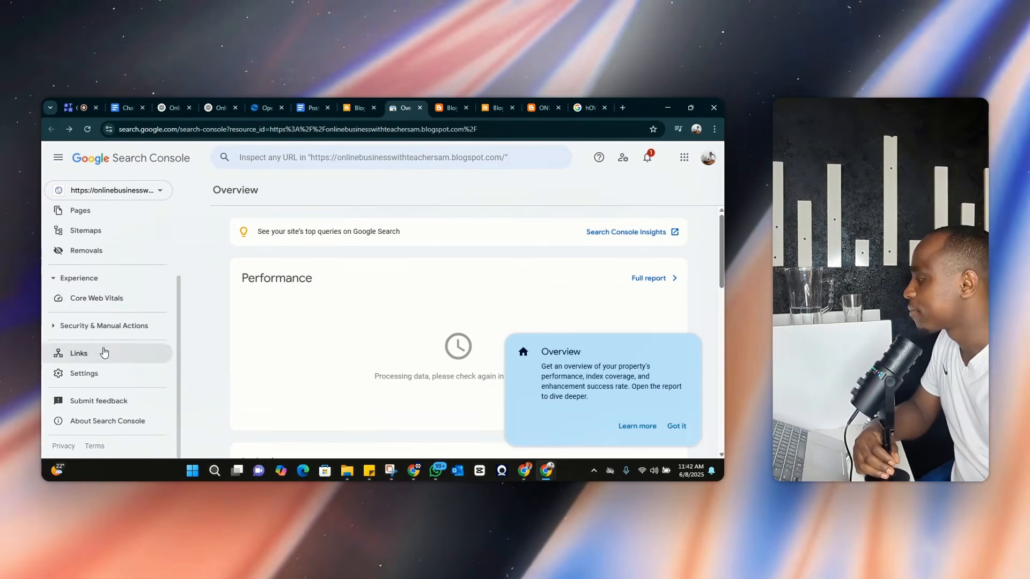
scroll(96, 332, up, 4)
click(153, 192)
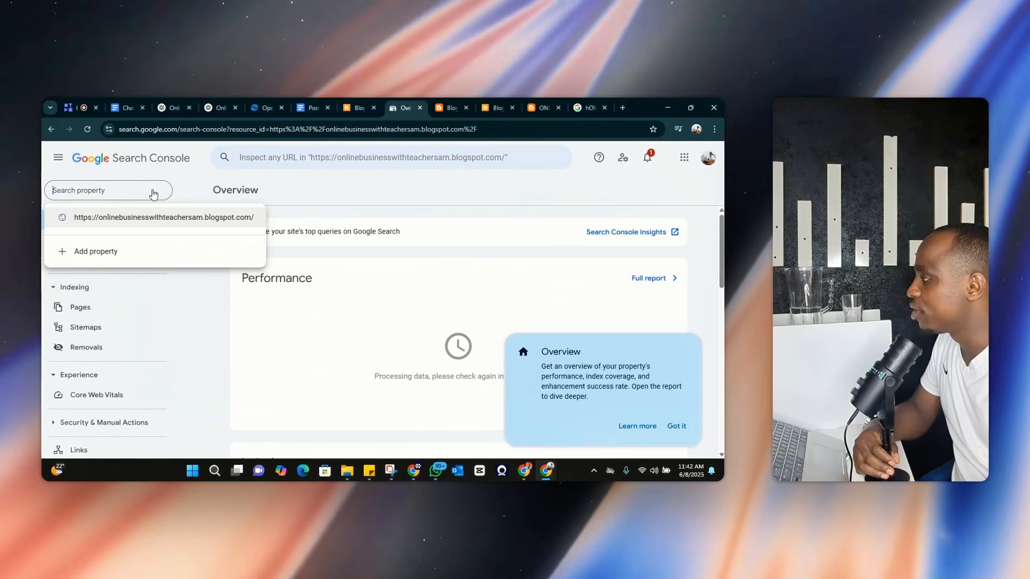
click(148, 220)
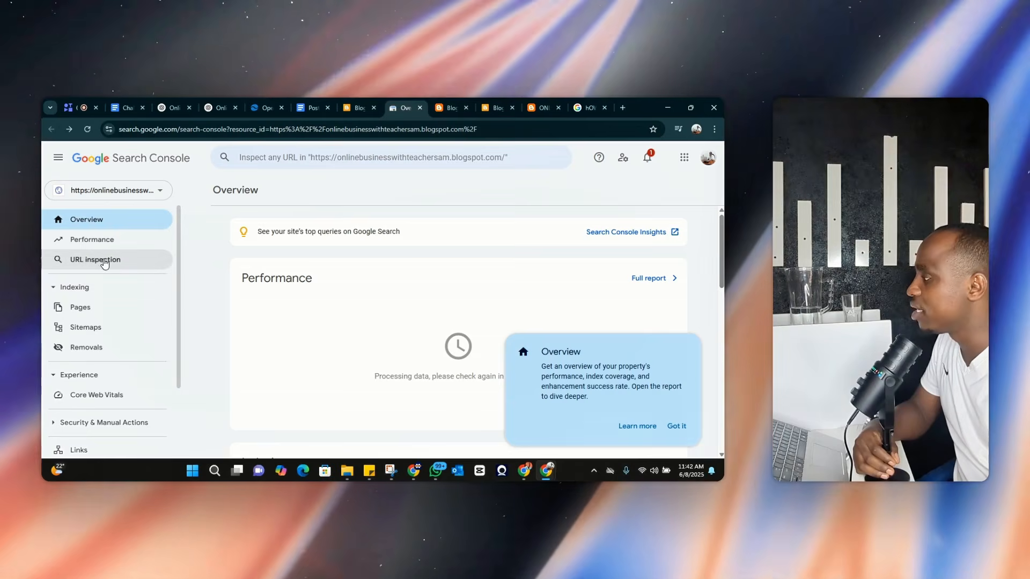
click(92, 240)
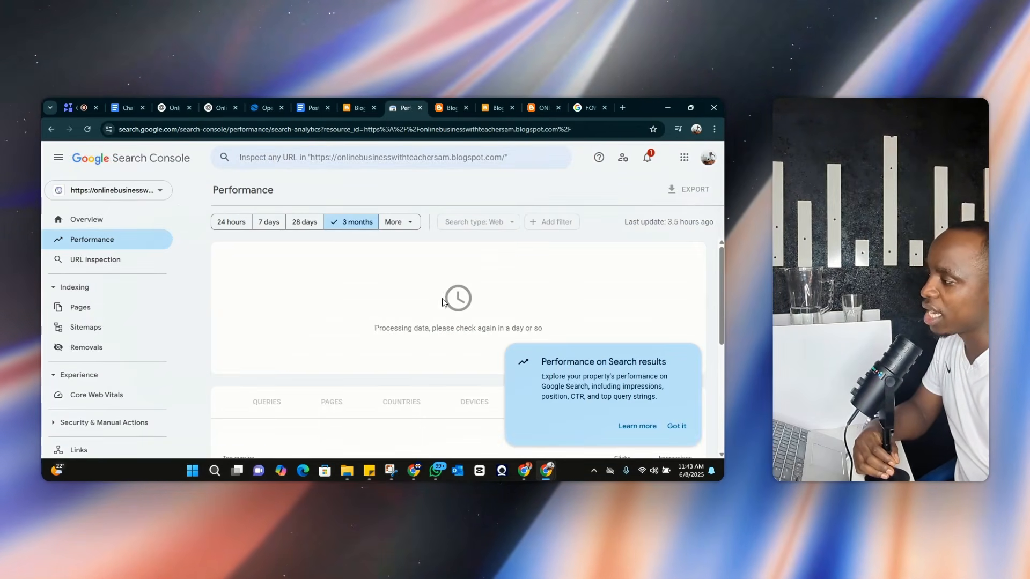
click(677, 426)
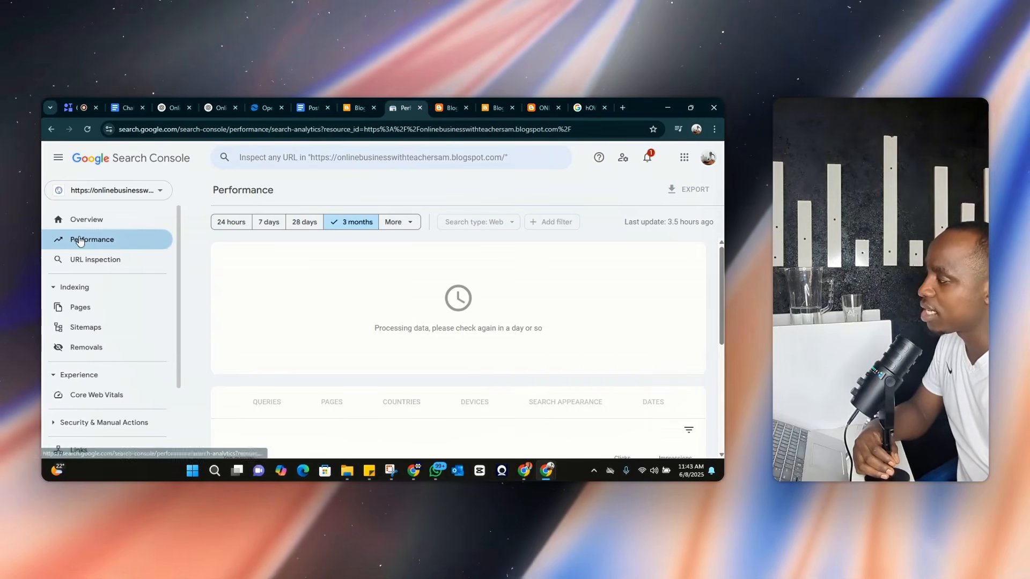
click(80, 240)
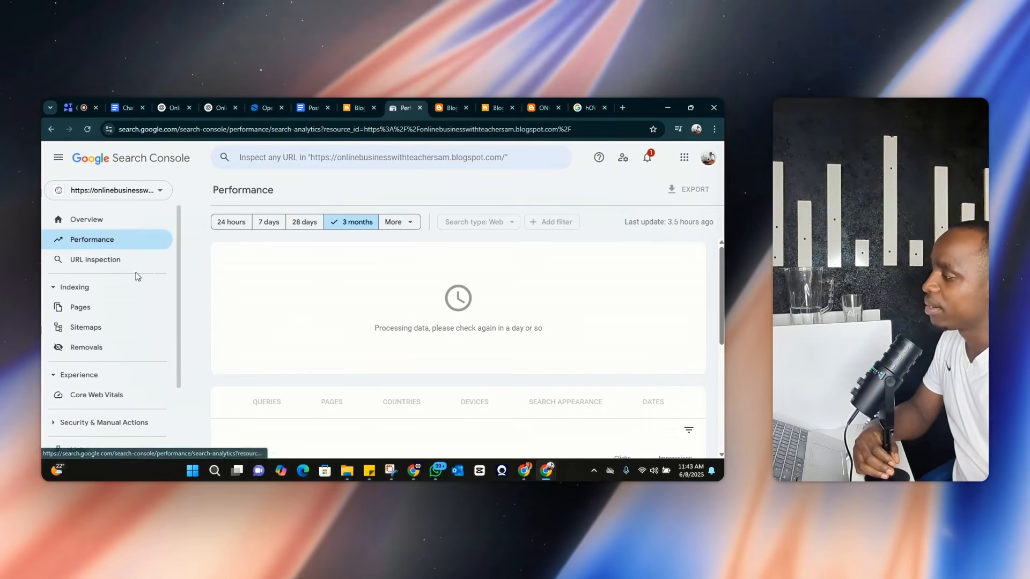
Submit "sitemaps" as a new sitemap for the blog and open the details of the submitted sitemap
click(83, 326)
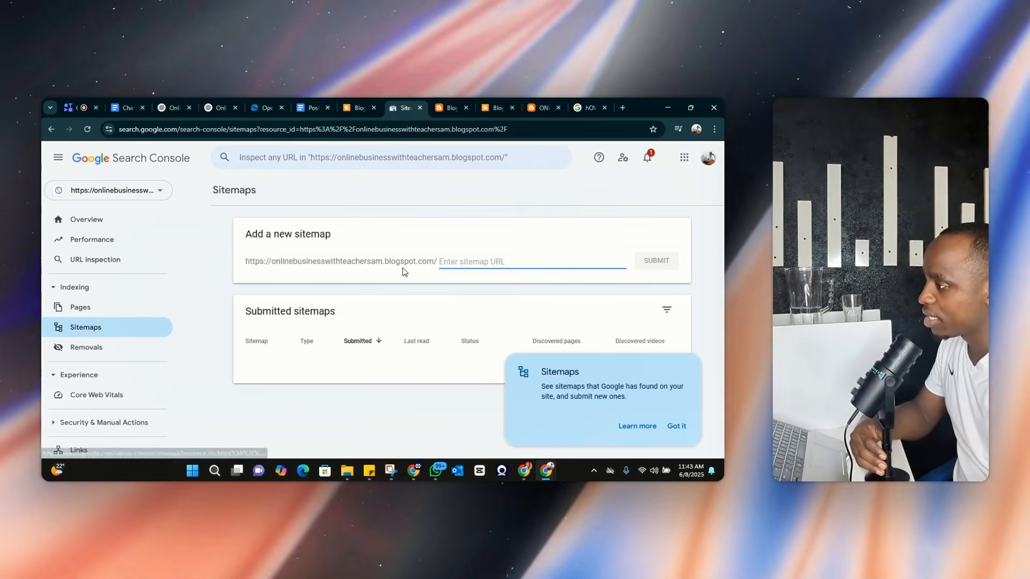
text(sitemaps)
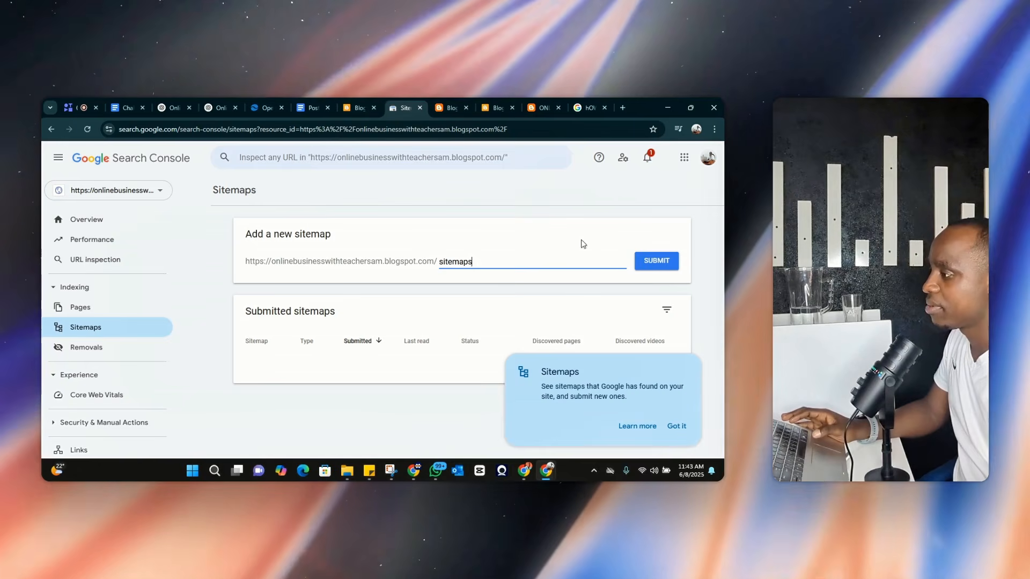
click(658, 270)
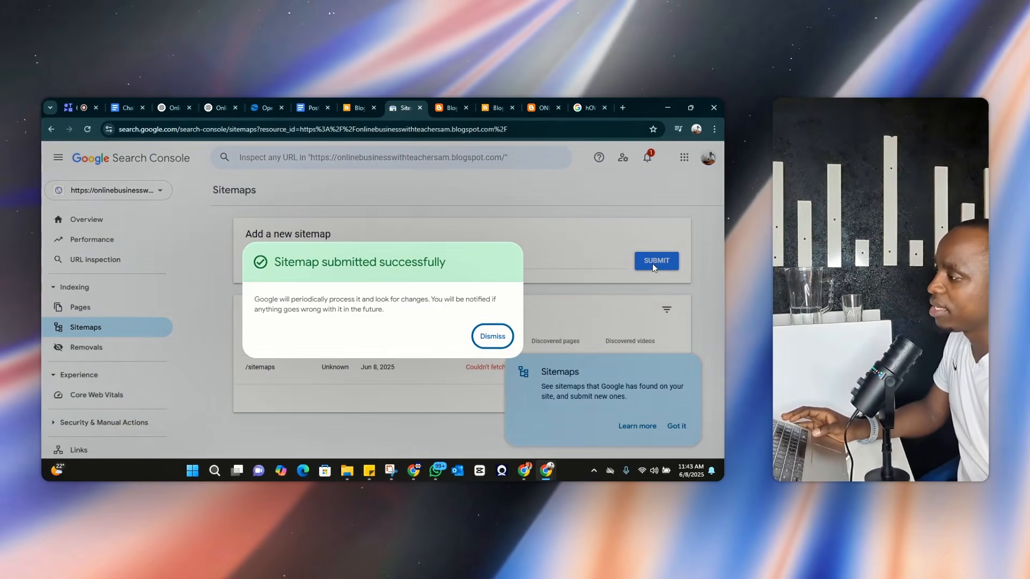
click(485, 343)
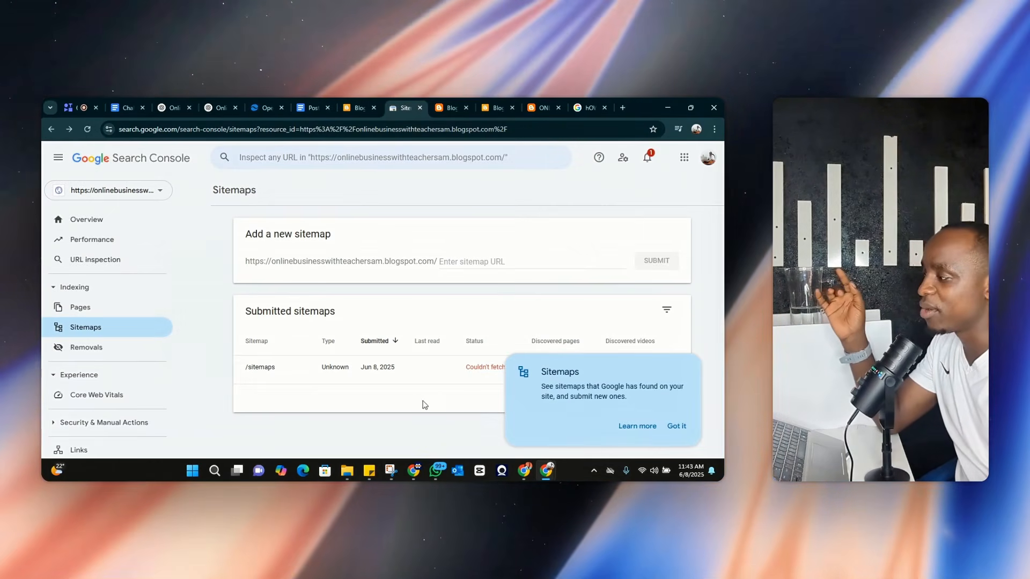
click(677, 427)
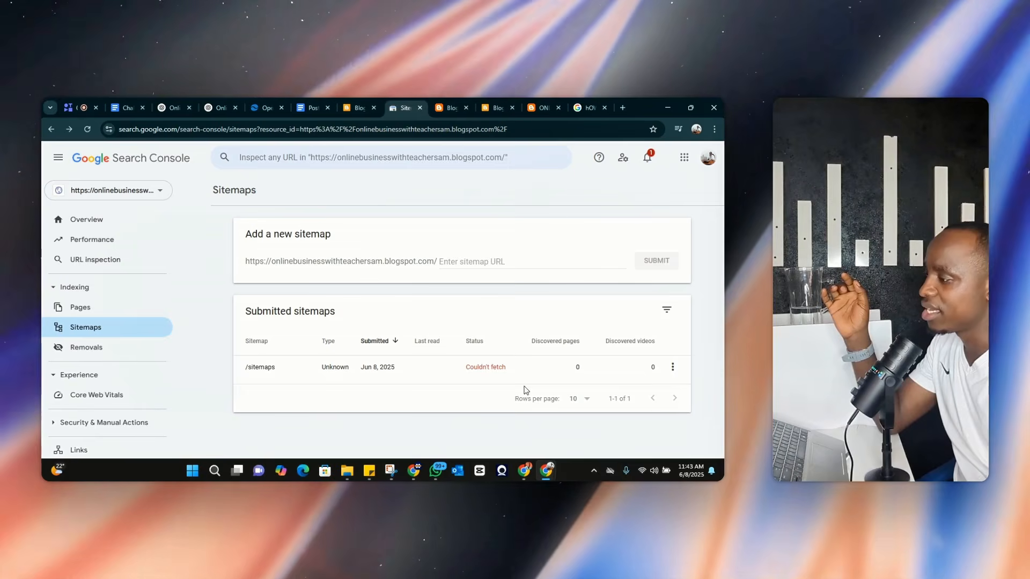
click(491, 369)
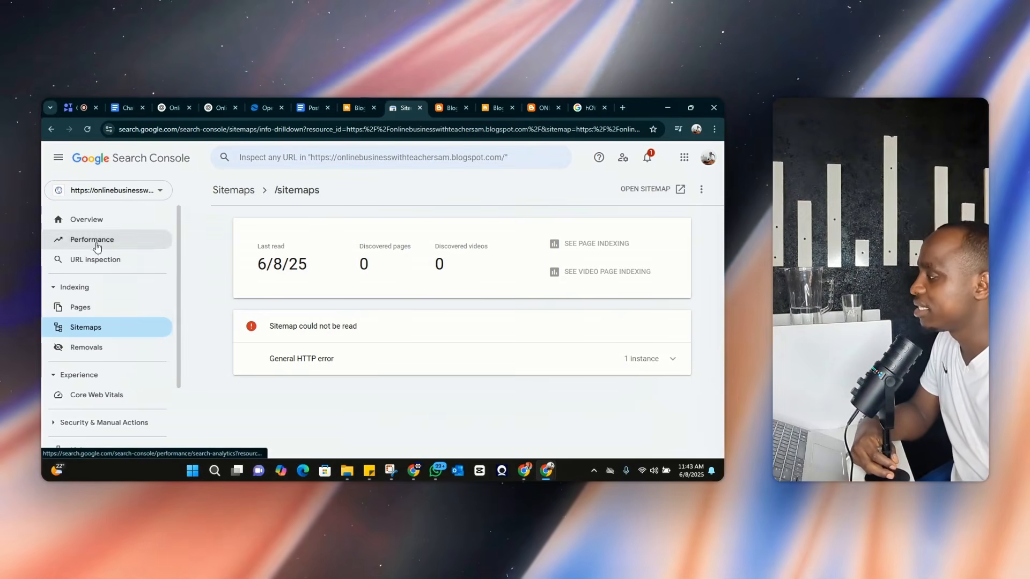
Return to the Performance report and check the getting-started message in the property's messages
click(98, 246)
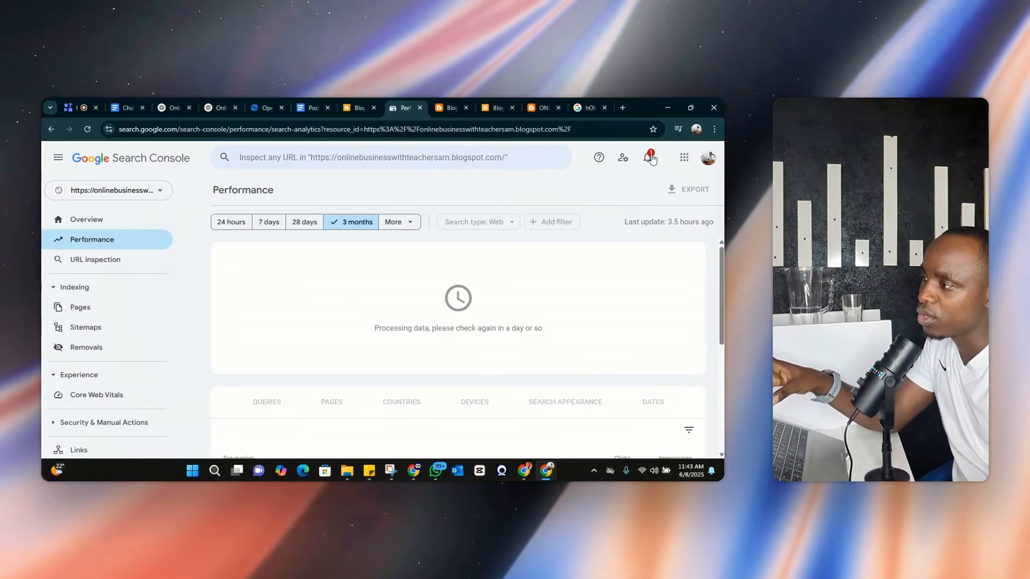
click(650, 158)
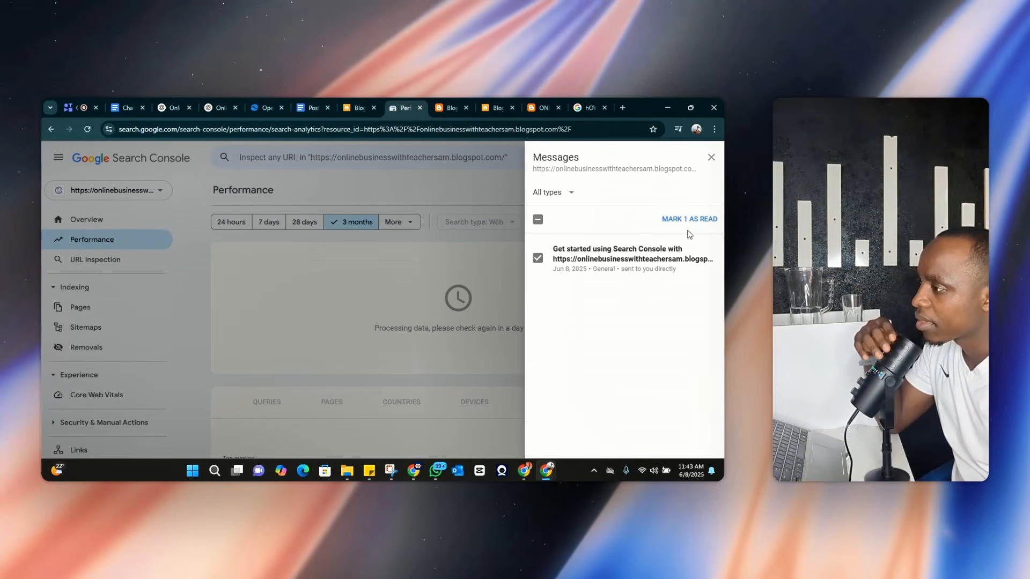
click(466, 261)
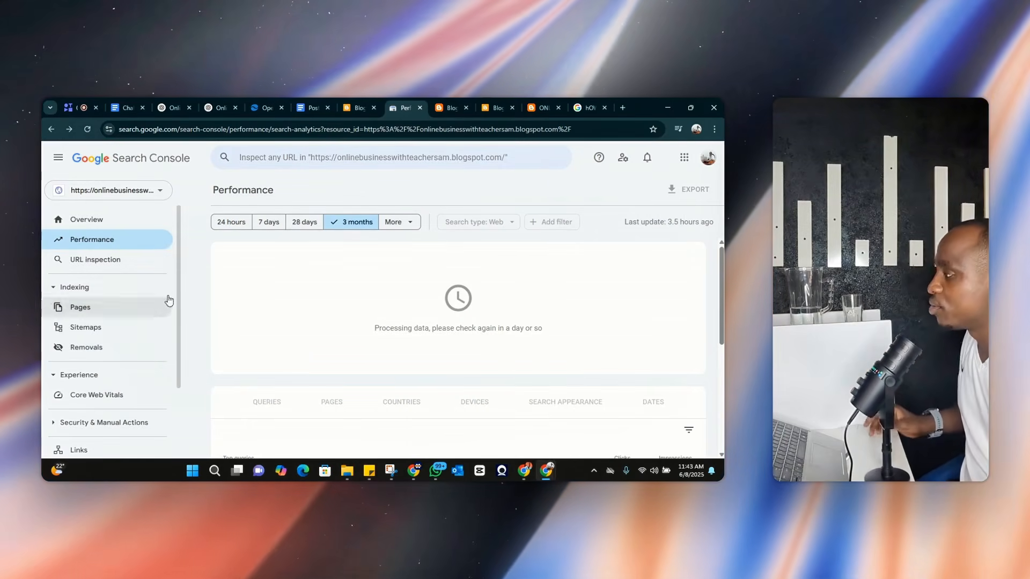
Review the Overview page, the Performance report for the last 24 hours, and the Page indexing report
click(96, 224)
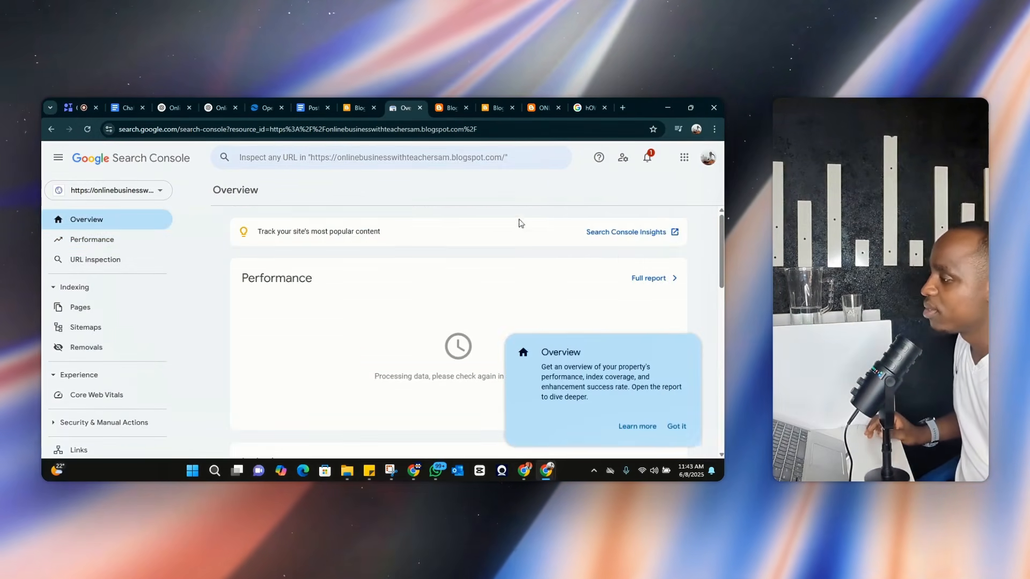
scroll(586, 389, down, 3)
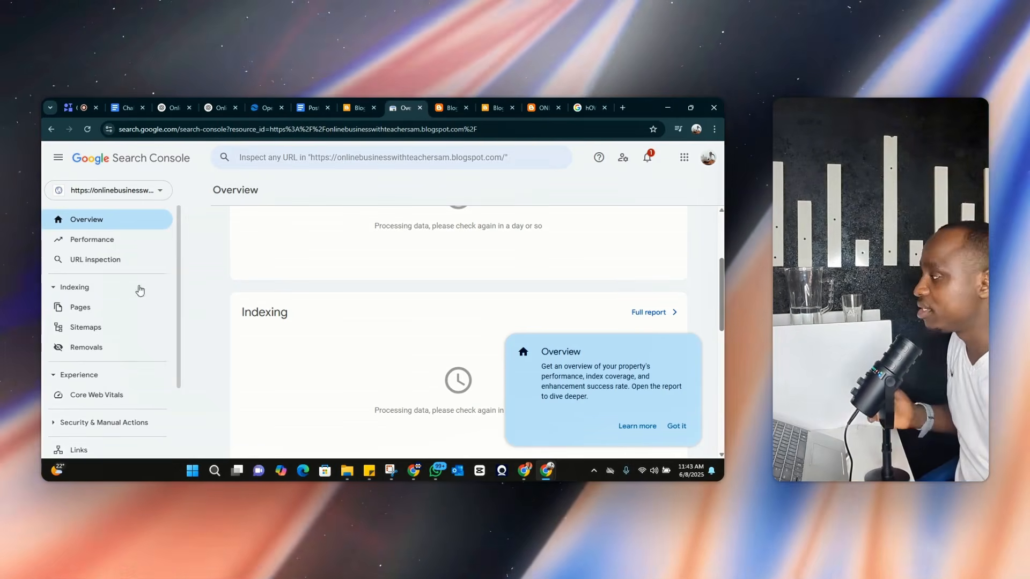
click(75, 242)
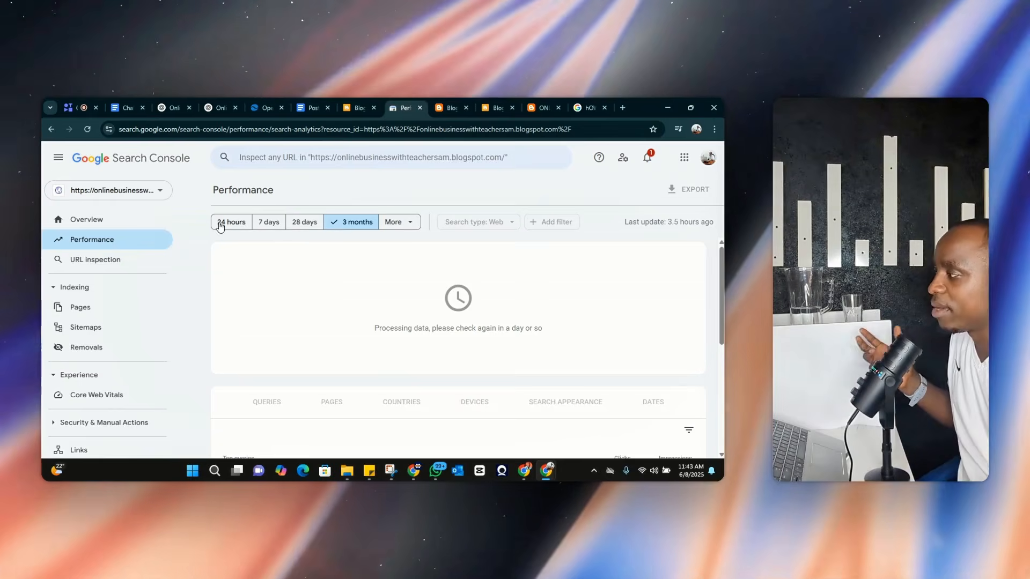
click(219, 224)
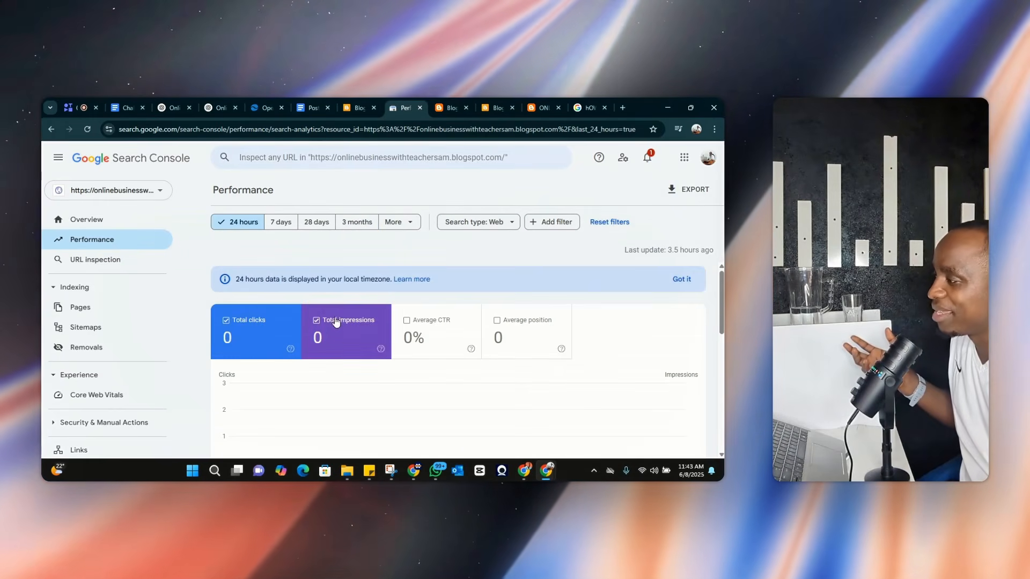
scroll(335, 321, down, 6)
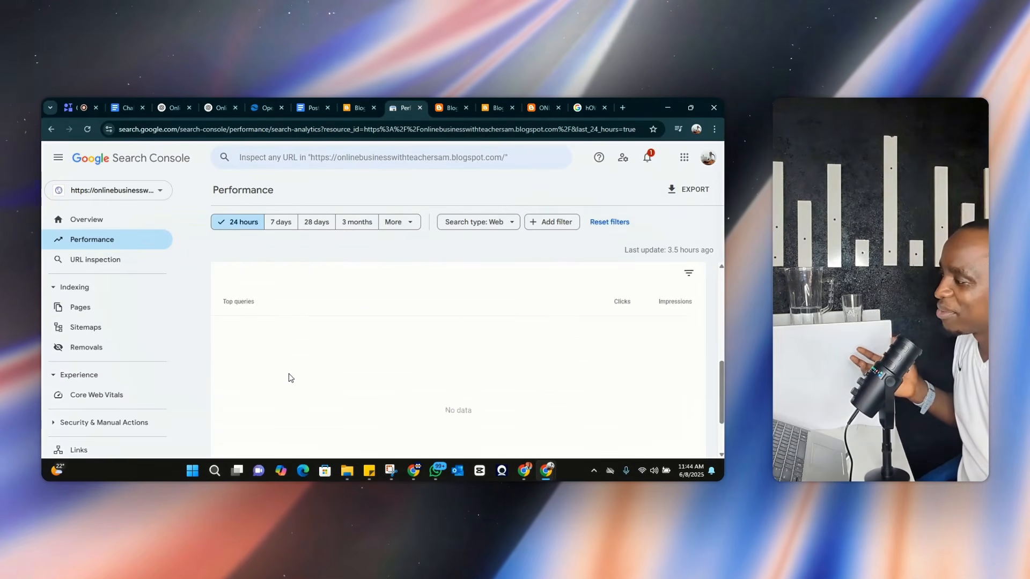
scroll(288, 378, up, 6)
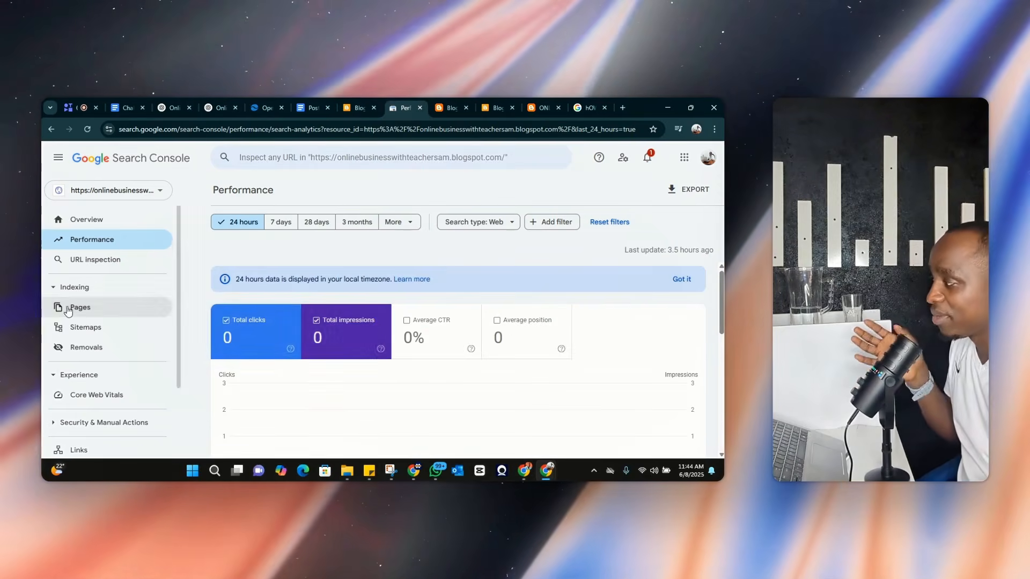
click(67, 309)
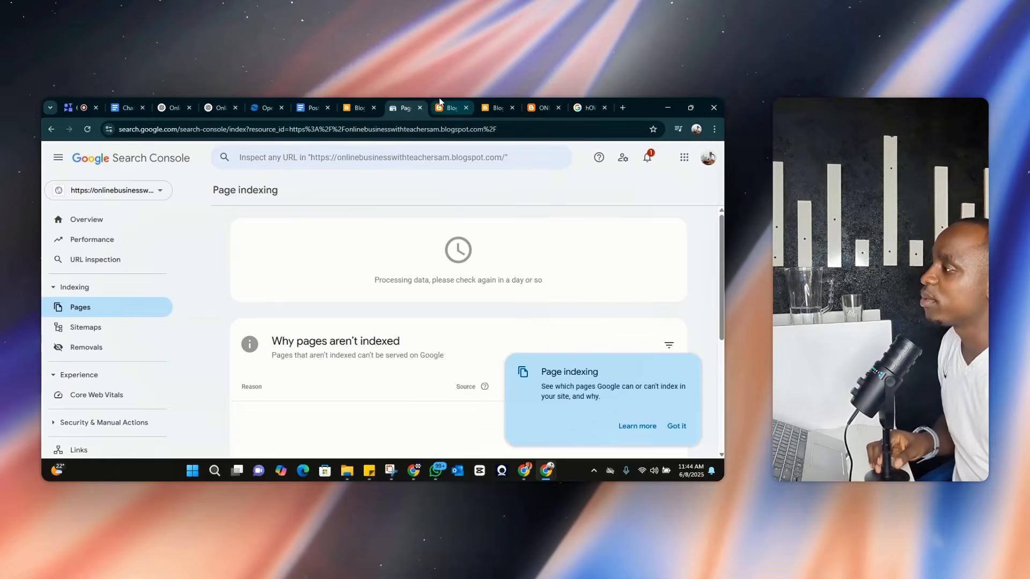
Return to the Blogger settings, reload them, and review the sections from posts and comments down to site feed and monetization
click(439, 102)
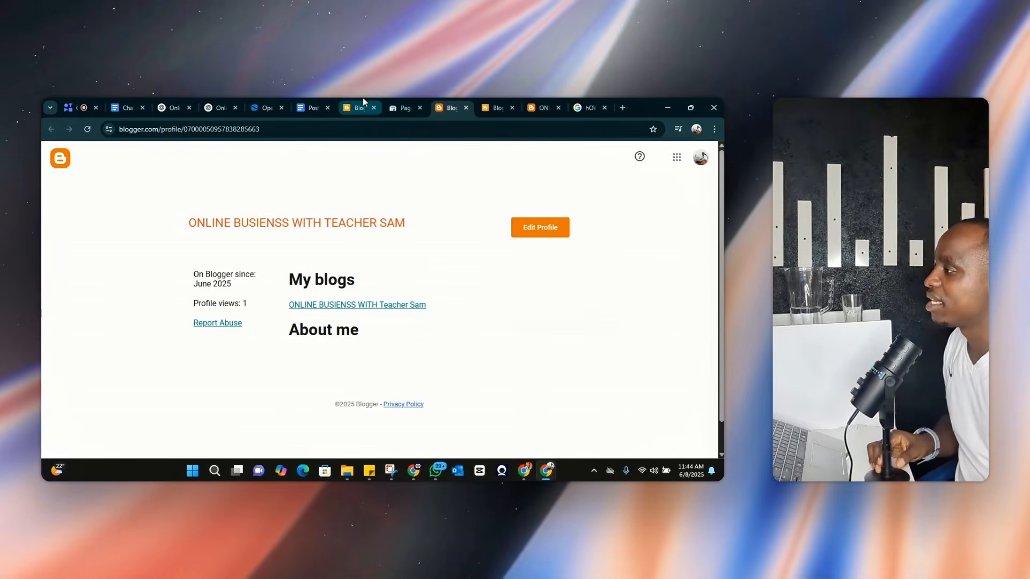
click(363, 102)
scroll(226, 391, down, 2)
scroll(223, 339, up, 2)
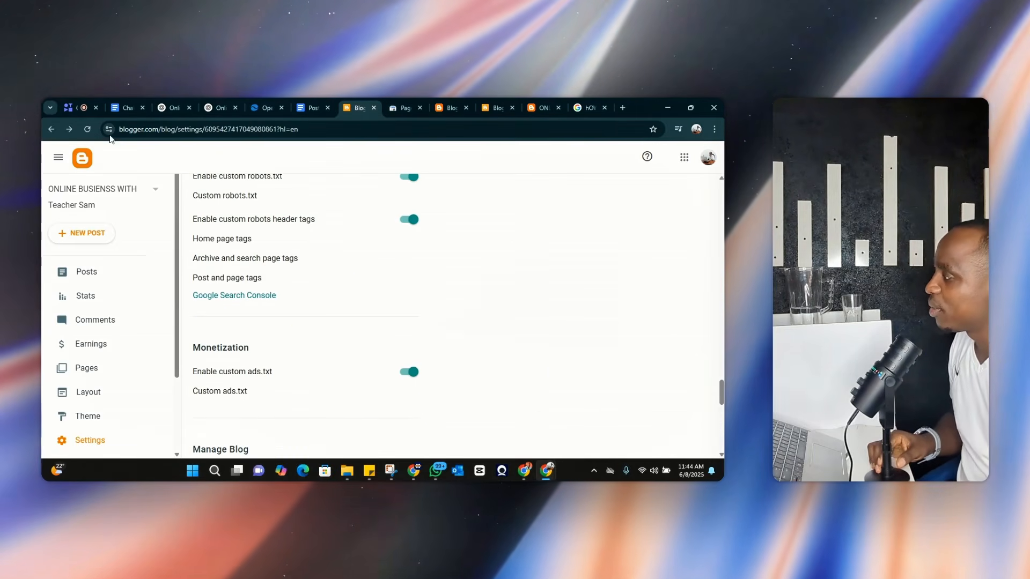
click(95, 131)
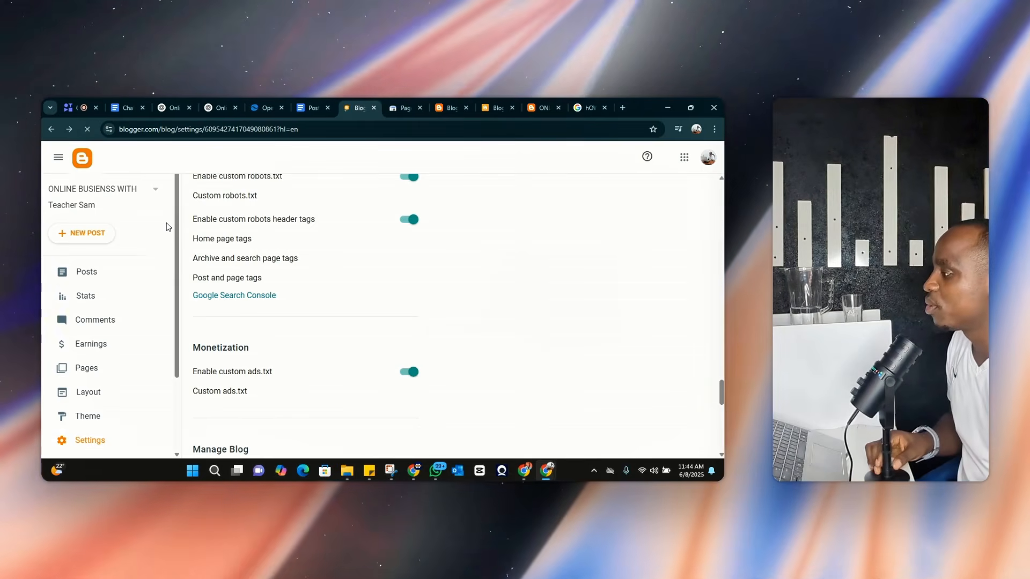
scroll(287, 352, down, 15)
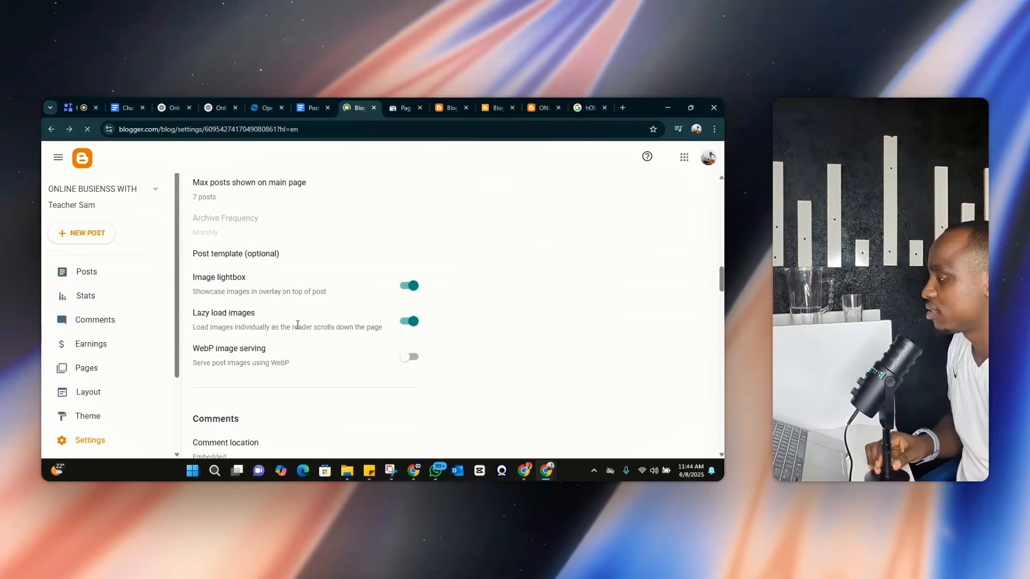
scroll(297, 325, down, 20)
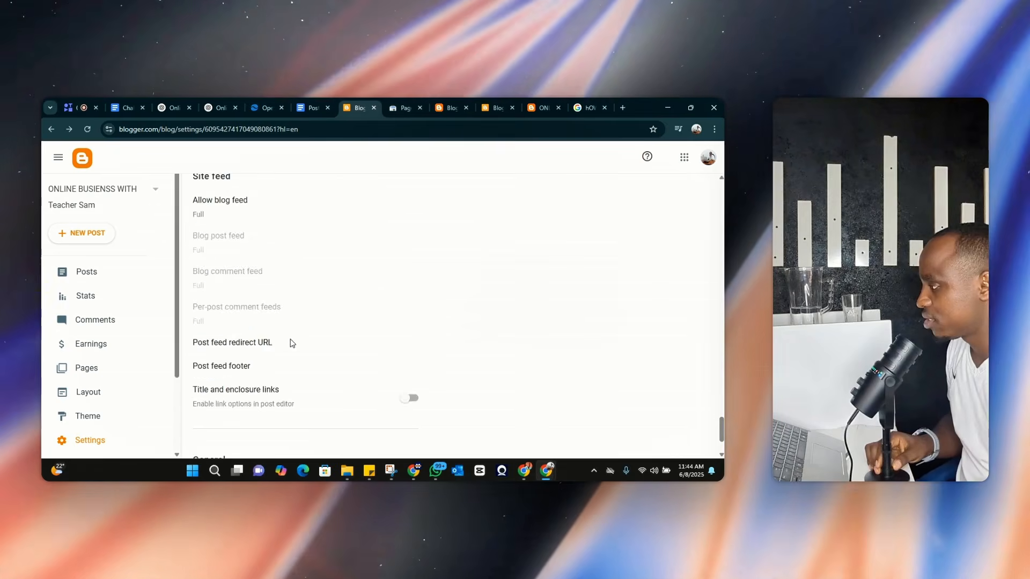
scroll(292, 343, up, 7)
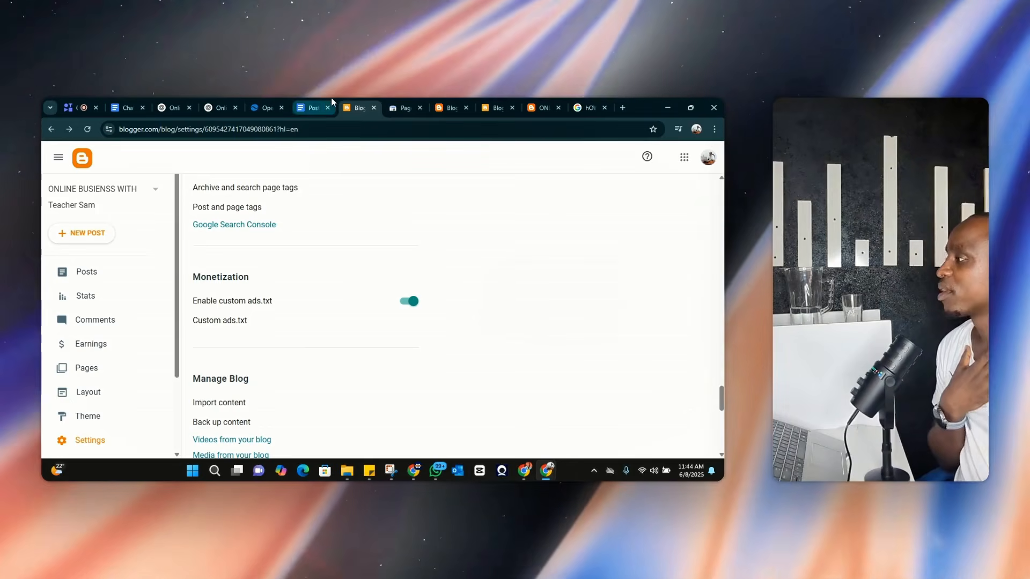
Switch to the SEO guide in Google Docs and read the enlarged section "2. Write a Blog Post, Then Use ChatGPT to Optimize It"
click(332, 103)
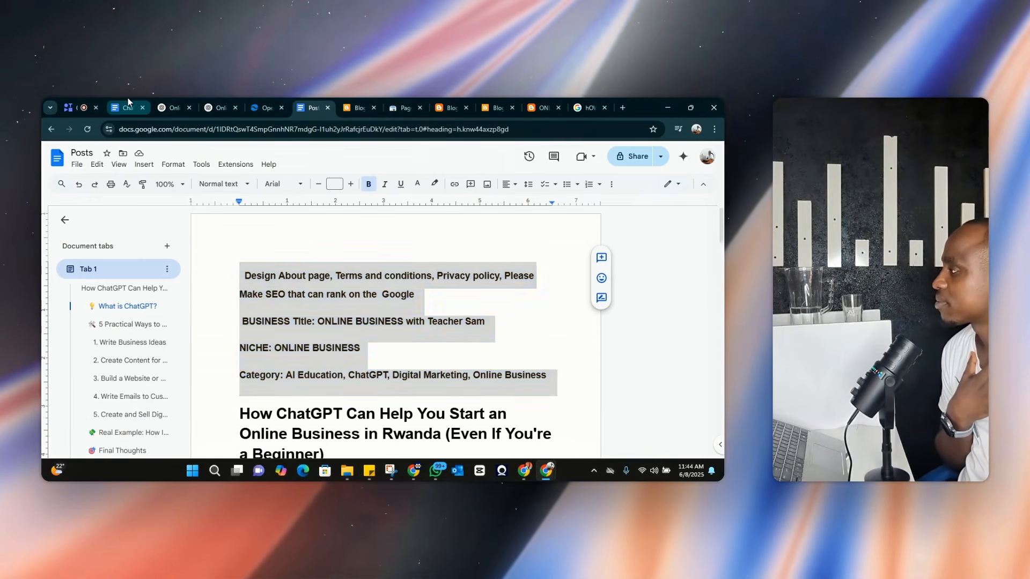
click(127, 103)
scroll(309, 327, down, 3)
scroll(308, 326, down, 10)
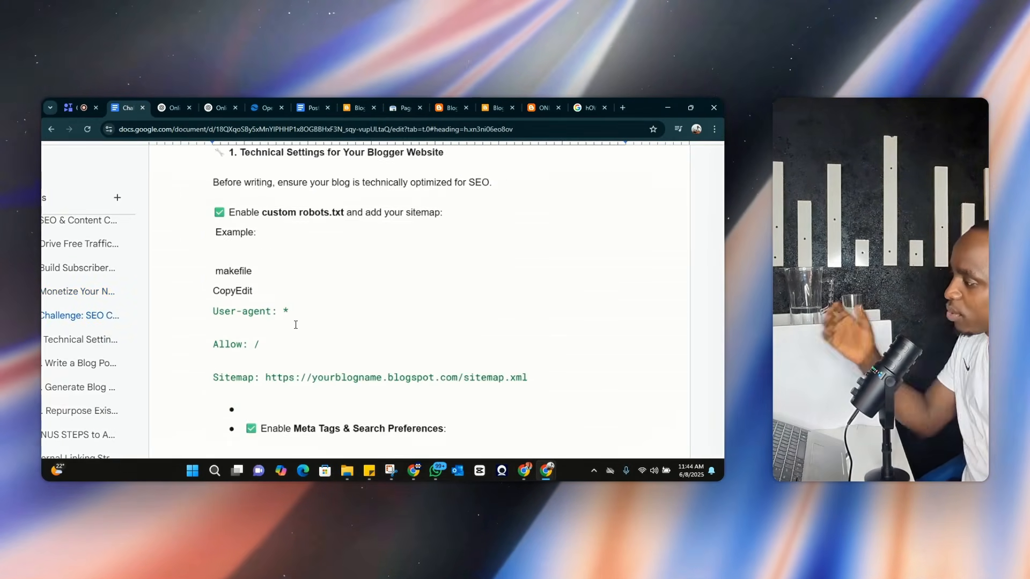
scroll(305, 321, down, 5)
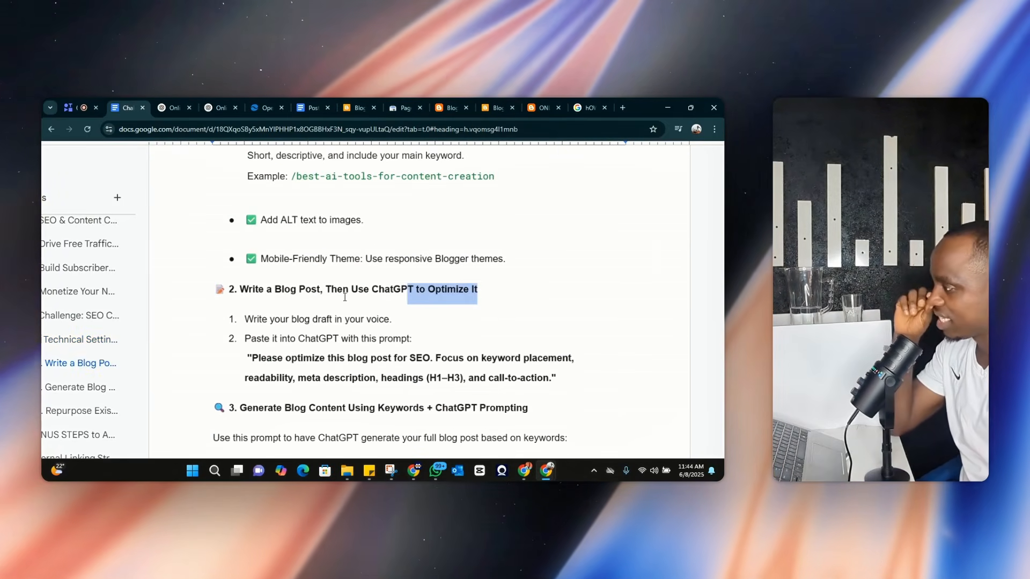
key(ctrl+plus)
key(ctrl+plus)
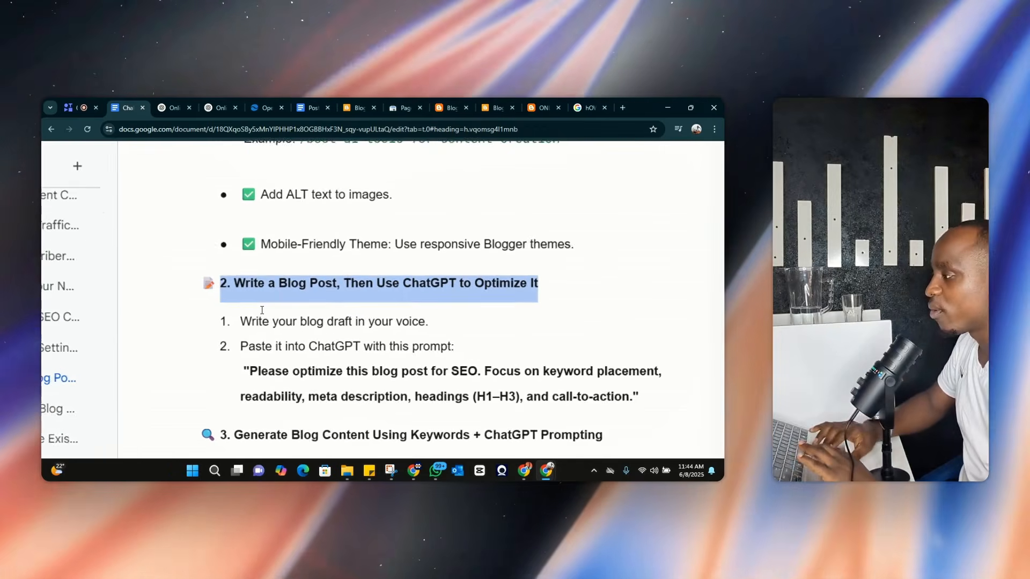
Switch to the earlier Google search on Blogger post metadata, clear its query, and return to the Google homepage
click(286, 308)
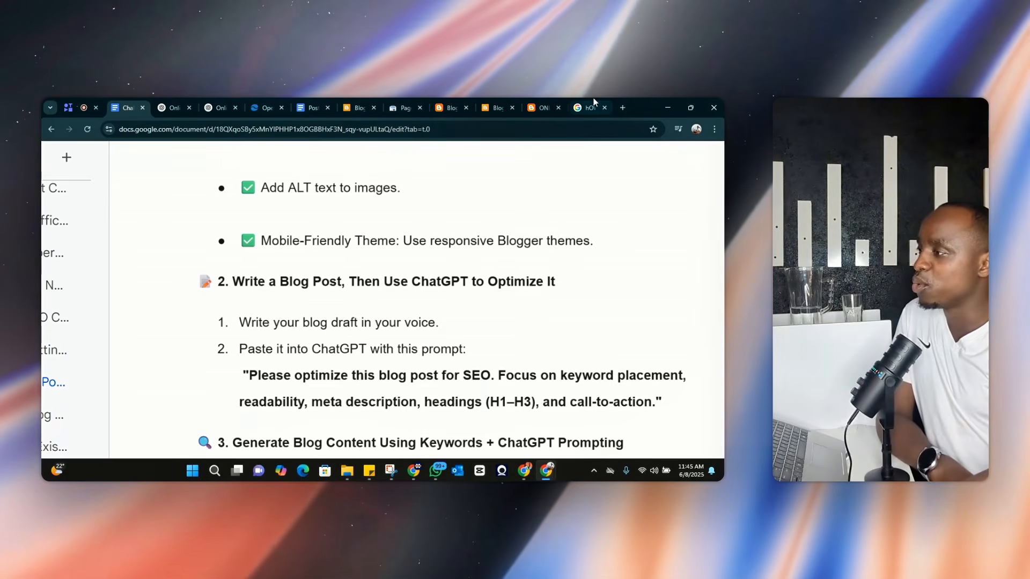
click(590, 101)
scroll(379, 182, up, 3)
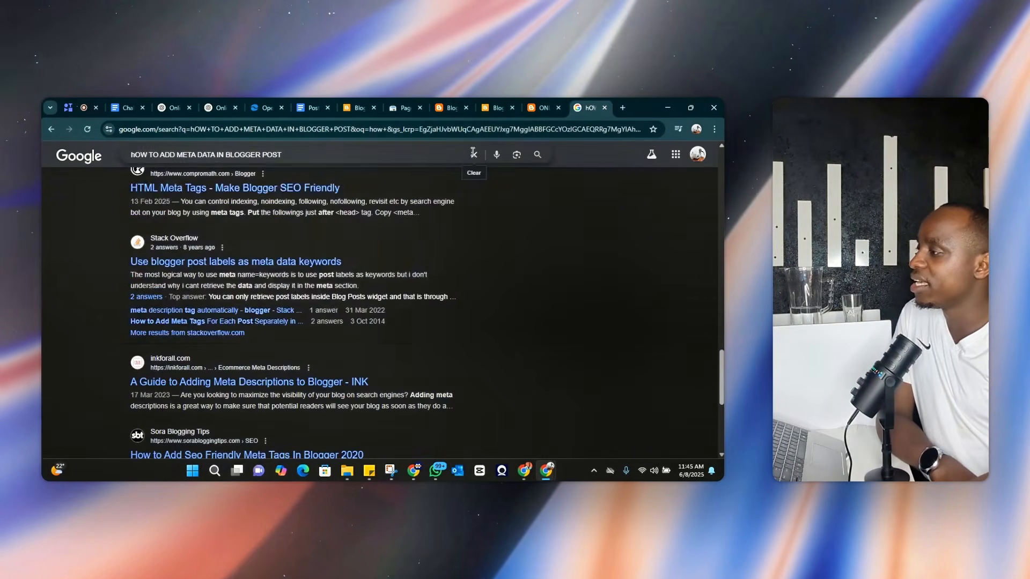
click(474, 154)
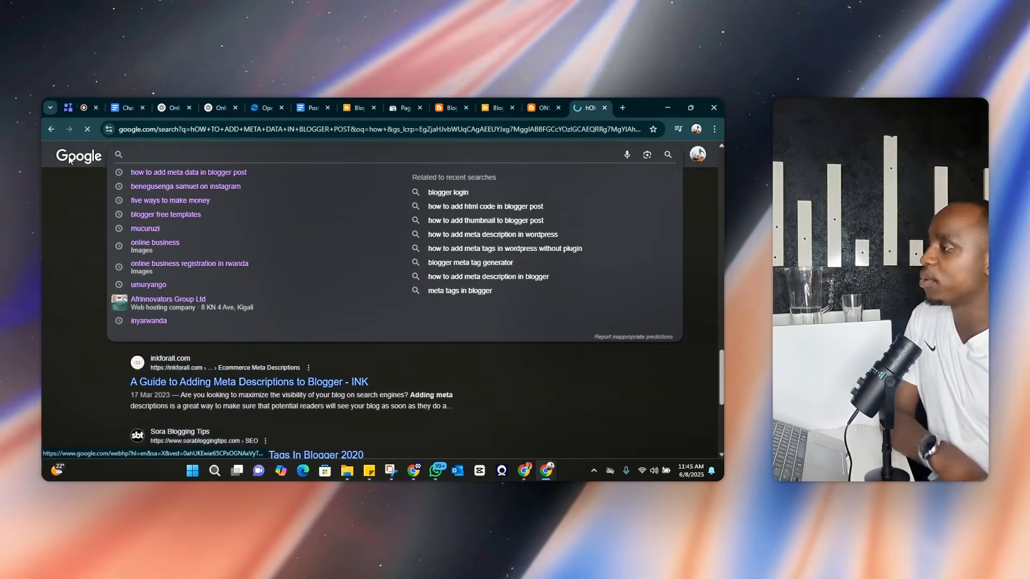
click(69, 156)
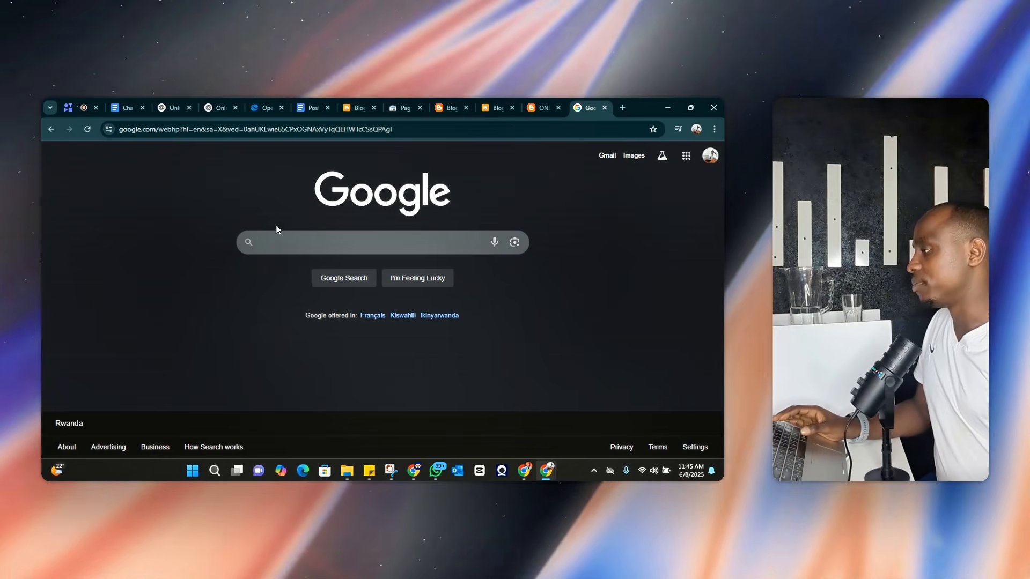
Search Google for "how to make money online" and look through the results
click(265, 237)
text(how)
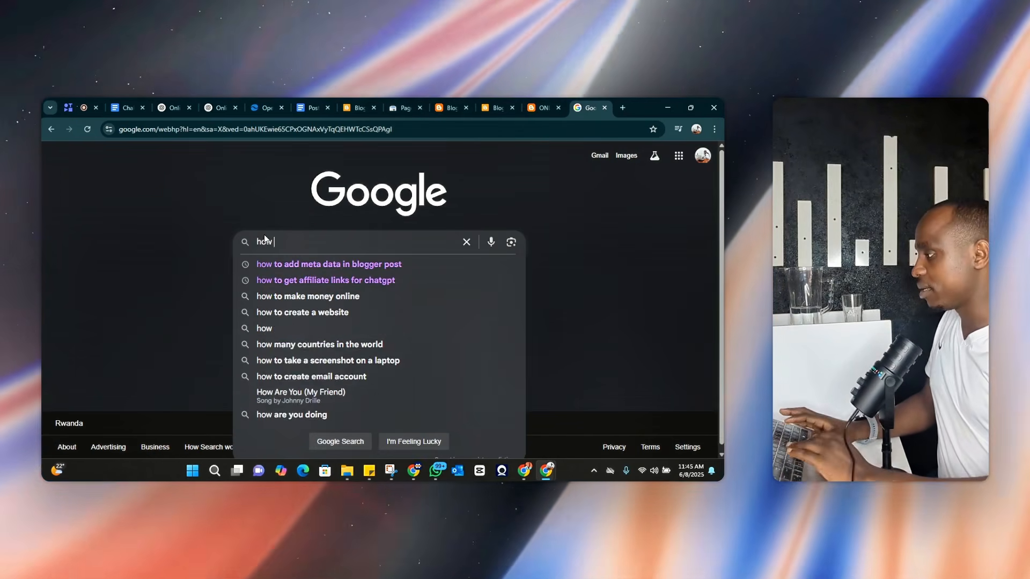
text( make)
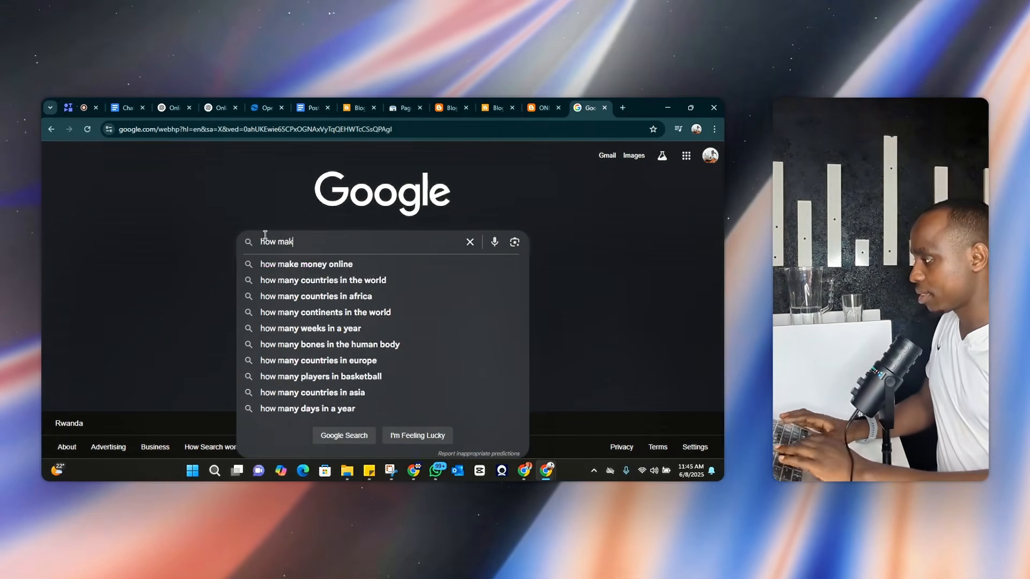
key(BackSpace)
key(BackSpace)
key(BackSpace)
key(BackSpace)
key(BackSpace)
key(BackSpace)
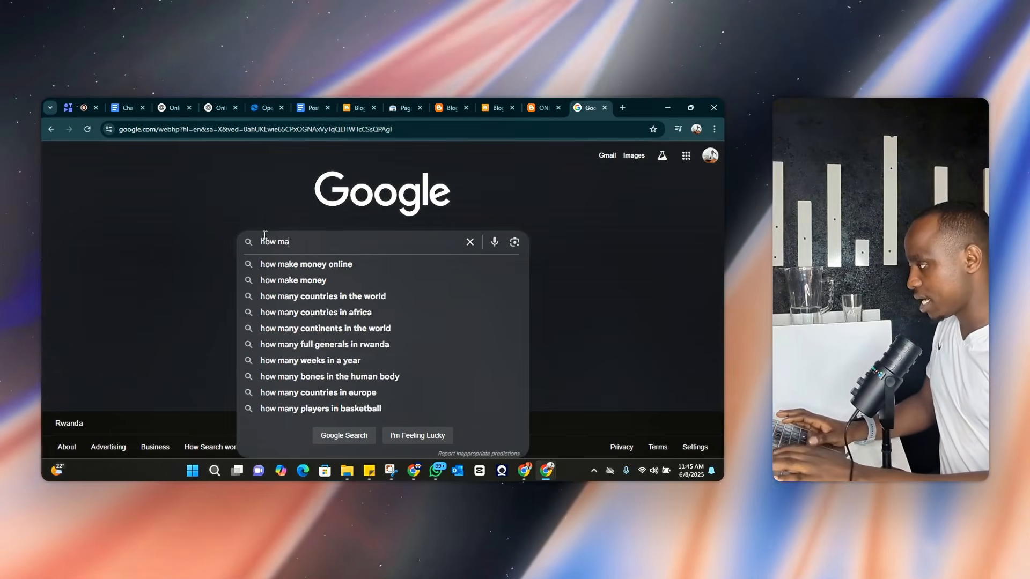
text(to make )
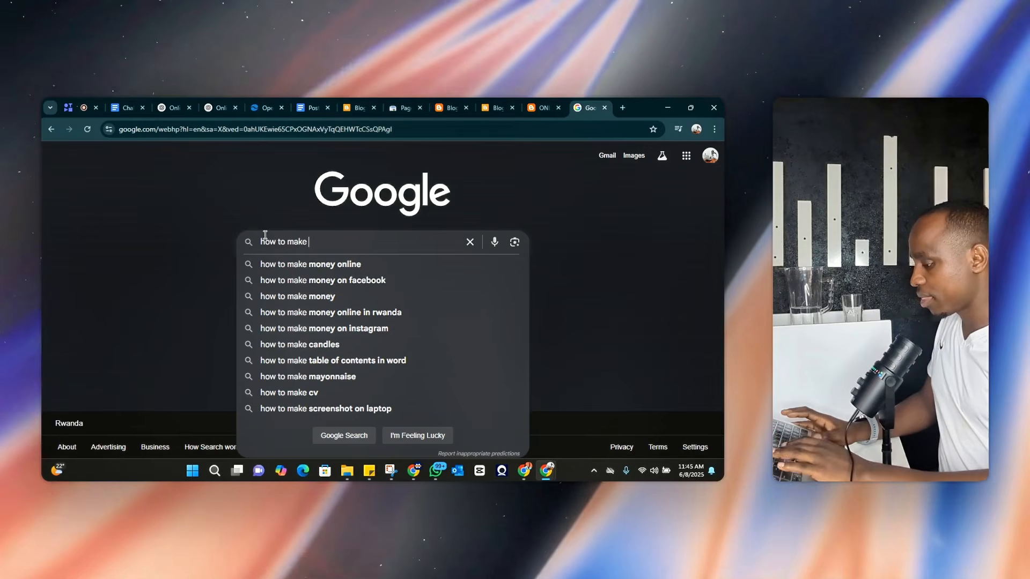
text(money)
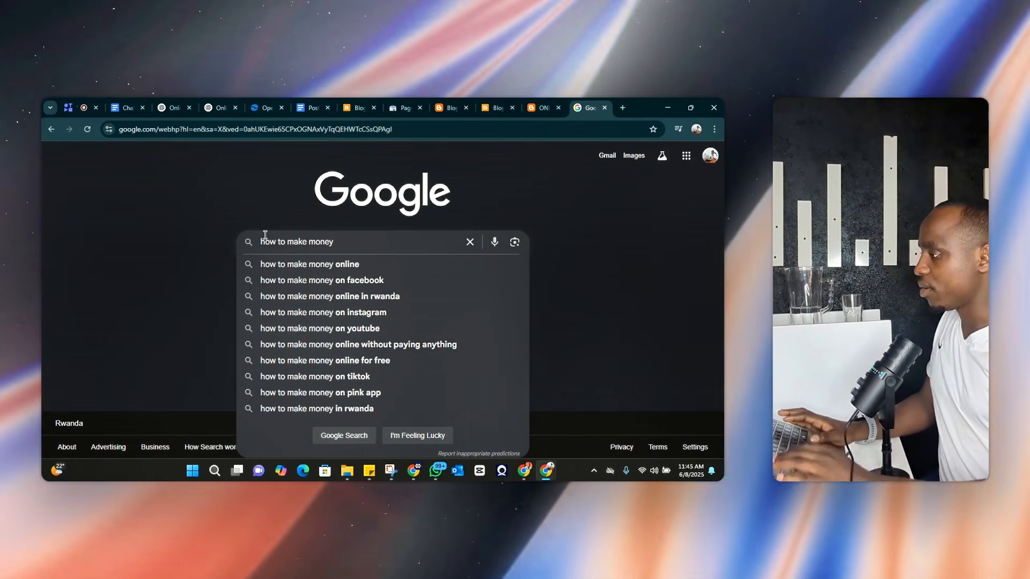
click(326, 266)
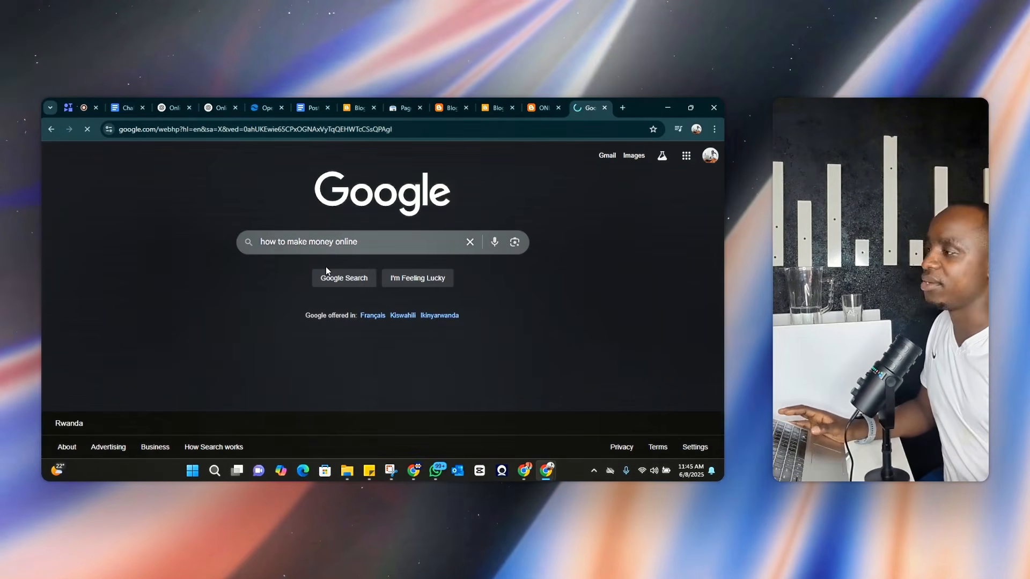
scroll(182, 354, down, 5)
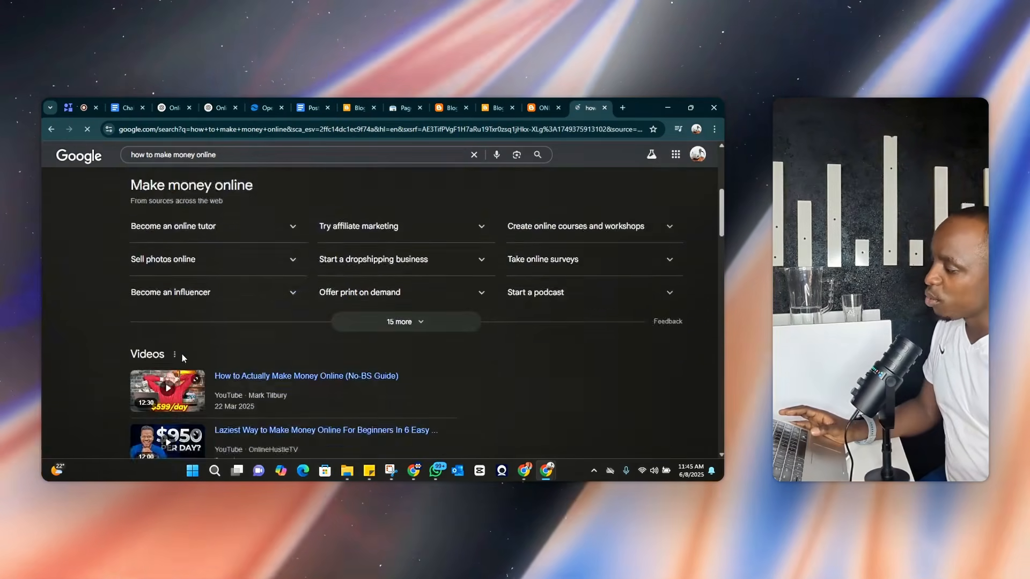
scroll(182, 356, down, 10)
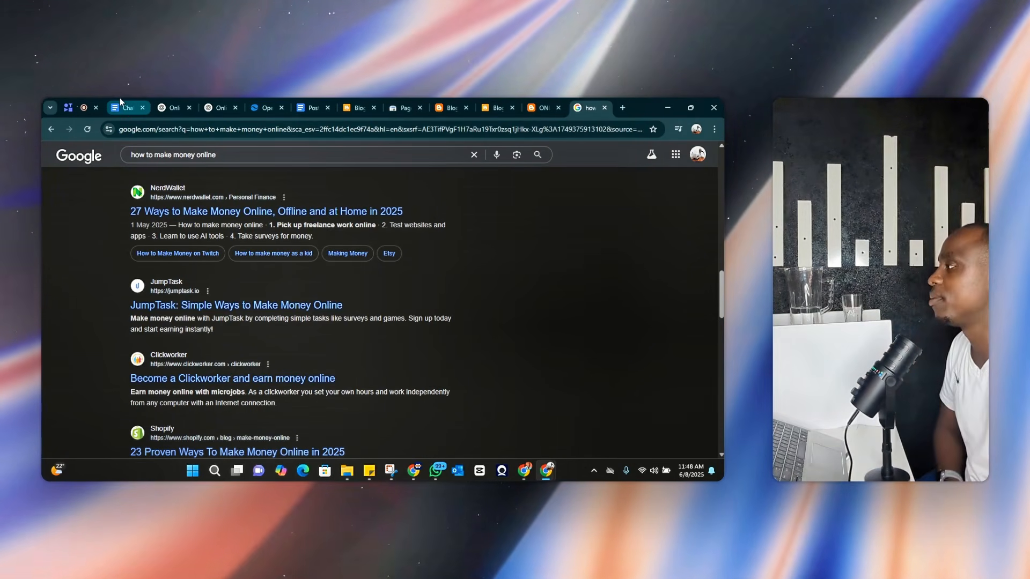
Return to the SEO guide, highlight the heading "2. Write a Blog Post, Then Use ChatGPT to Optimize It", and revisit the technical settings section
click(121, 101)
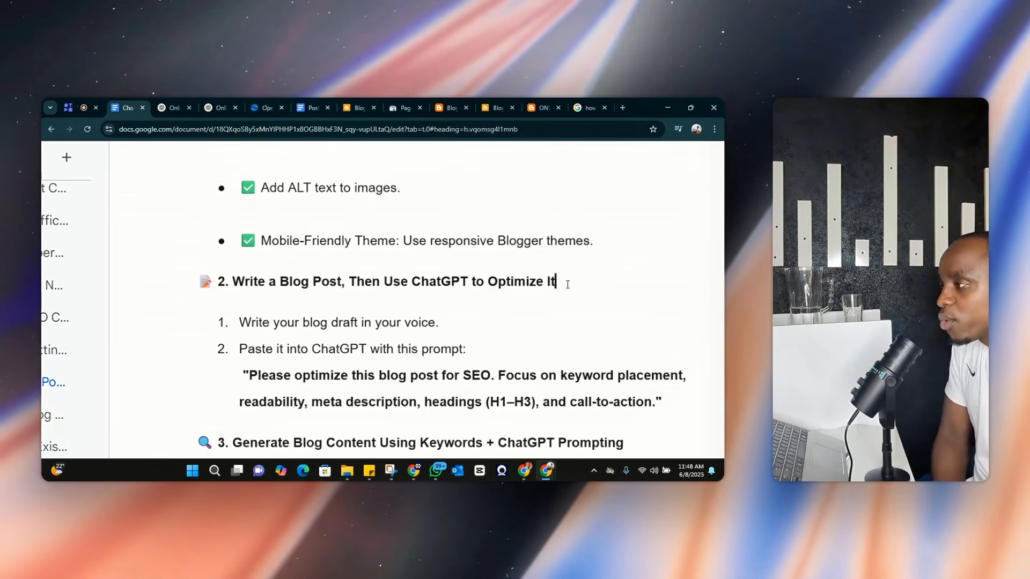
drag(567, 285, 213, 280)
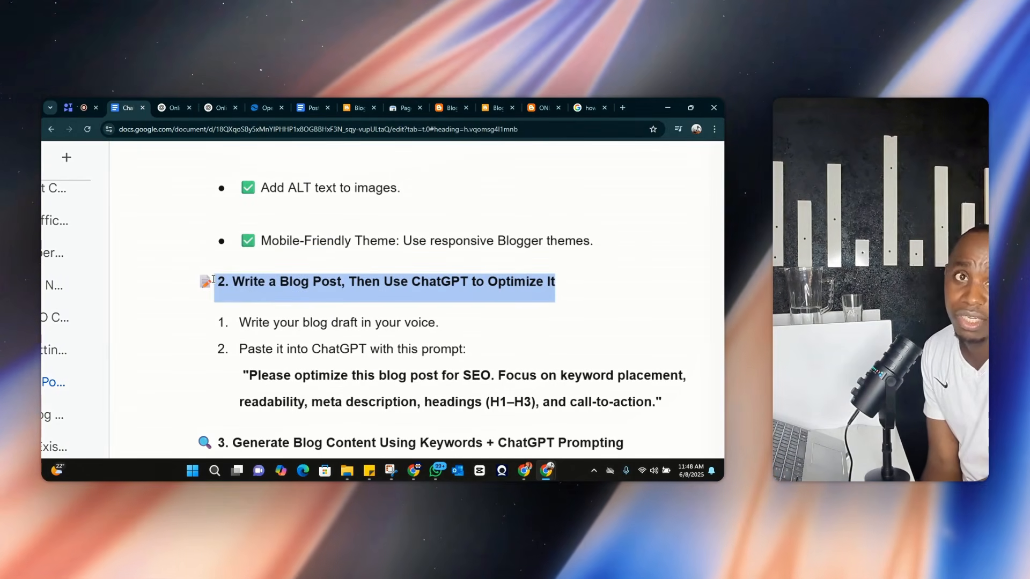
click(390, 324)
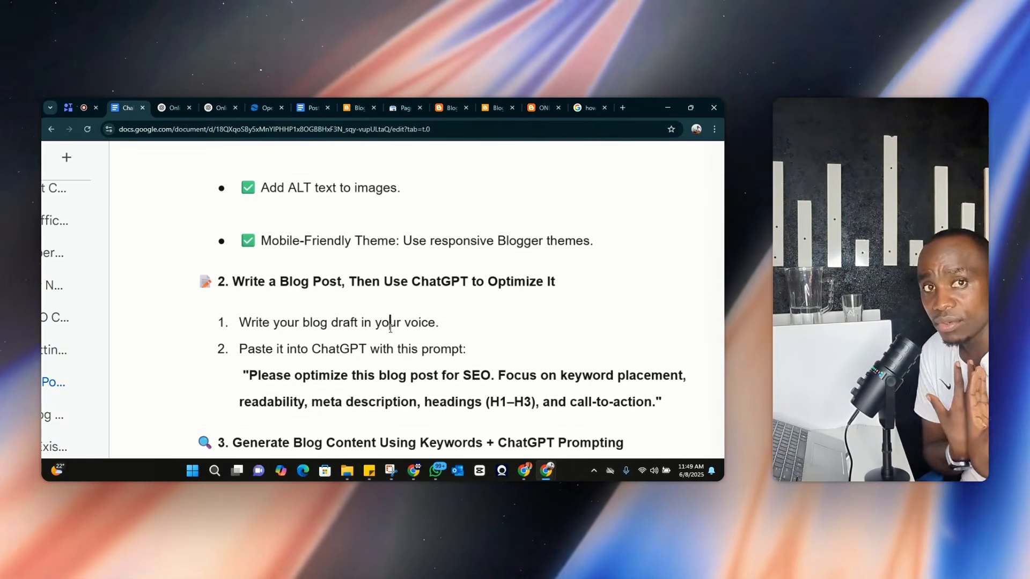
scroll(389, 326, up, 10)
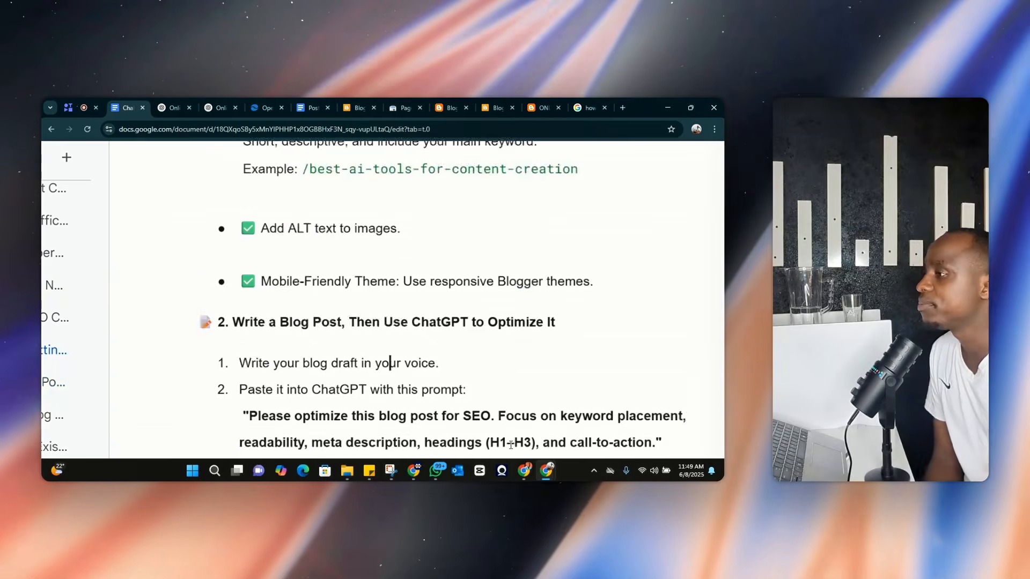
scroll(697, 321, up, 15)
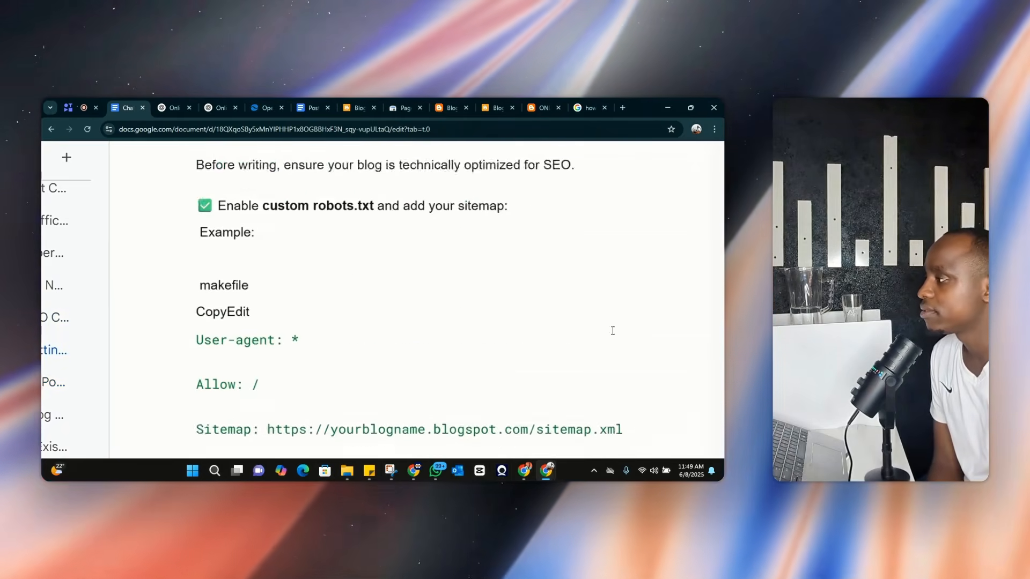
scroll(593, 288, down, 1)
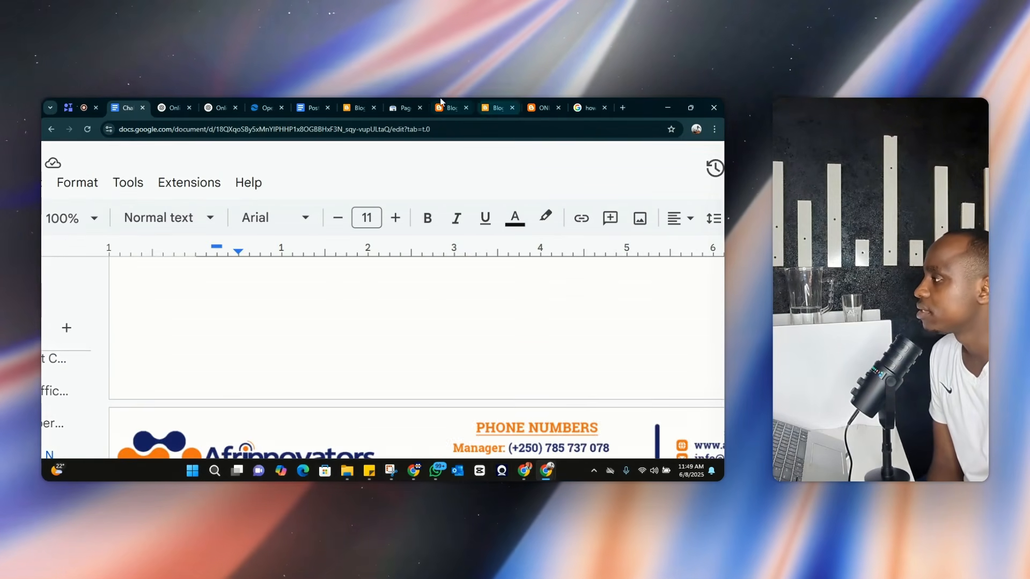
Switch to the Posts document, delete the extra space before "Design About page", and review the draft on starting an online business with ChatGPT
click(305, 100)
scroll(396, 322, down, 3)
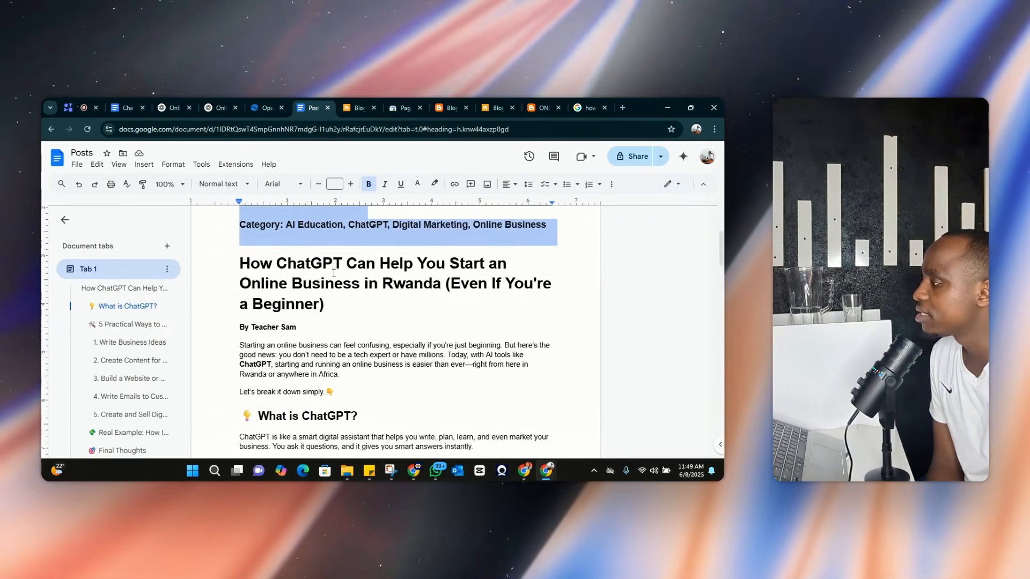
scroll(397, 322, up, 1)
click(315, 303)
scroll(315, 303, up, 2)
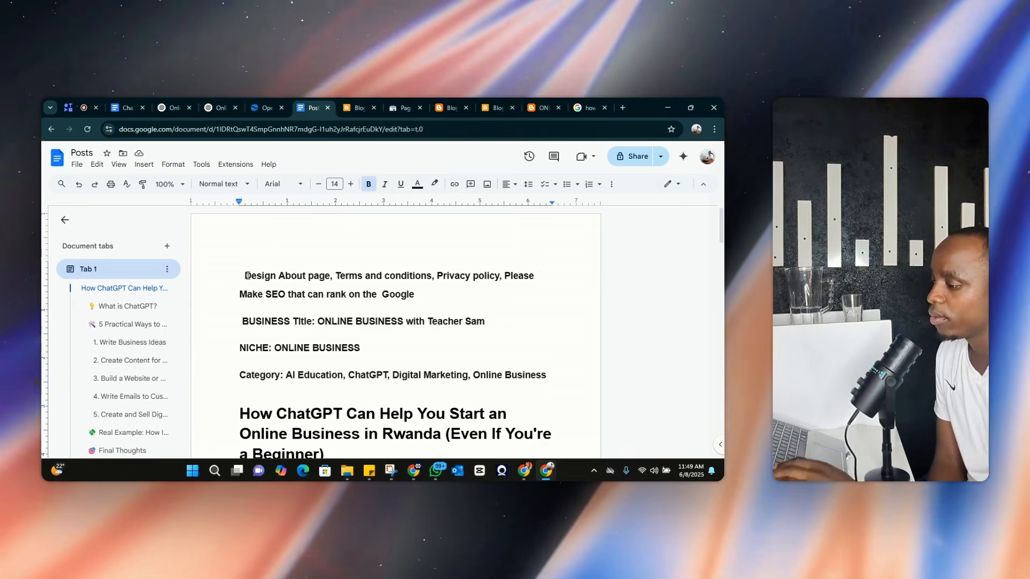
key(BackSpace)
scroll(288, 359, down, 4)
scroll(288, 359, up, 4)
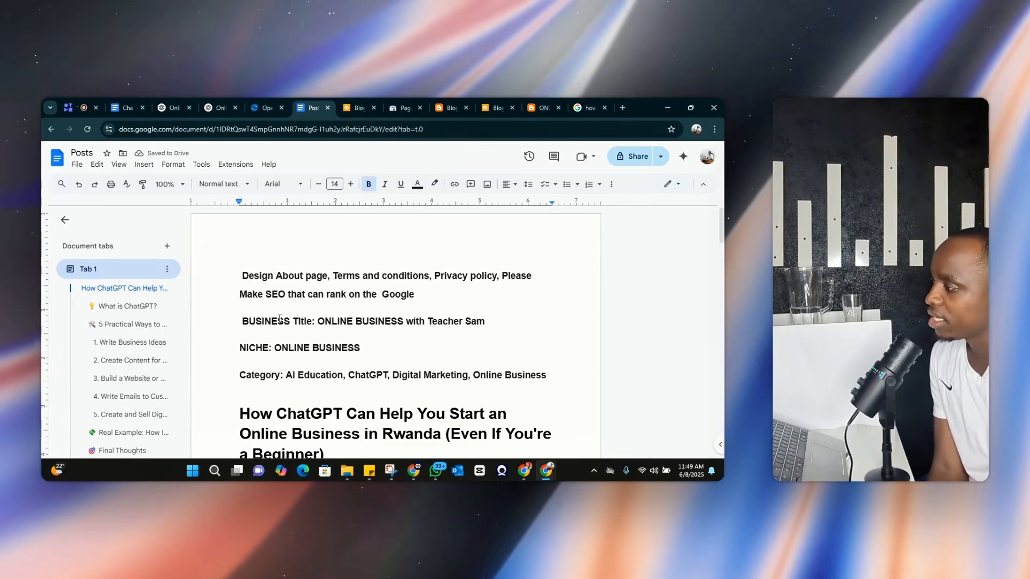
scroll(279, 319, down, 7)
scroll(268, 320, up, 5)
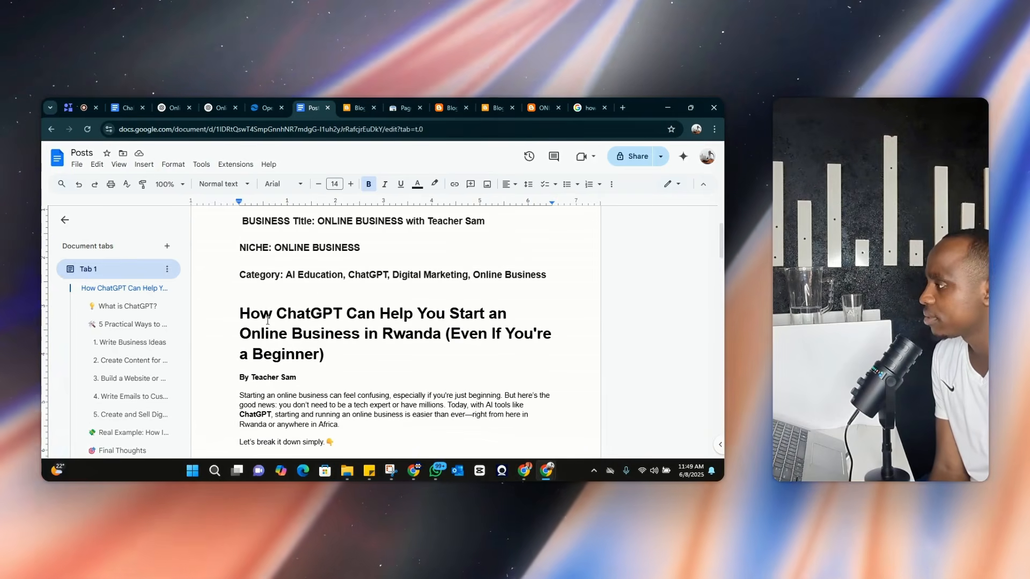
Return to the Challenge document, reduce the browser zoom, and read the SEO prompt at the document's beginning
click(120, 102)
scroll(429, 370, down, 3)
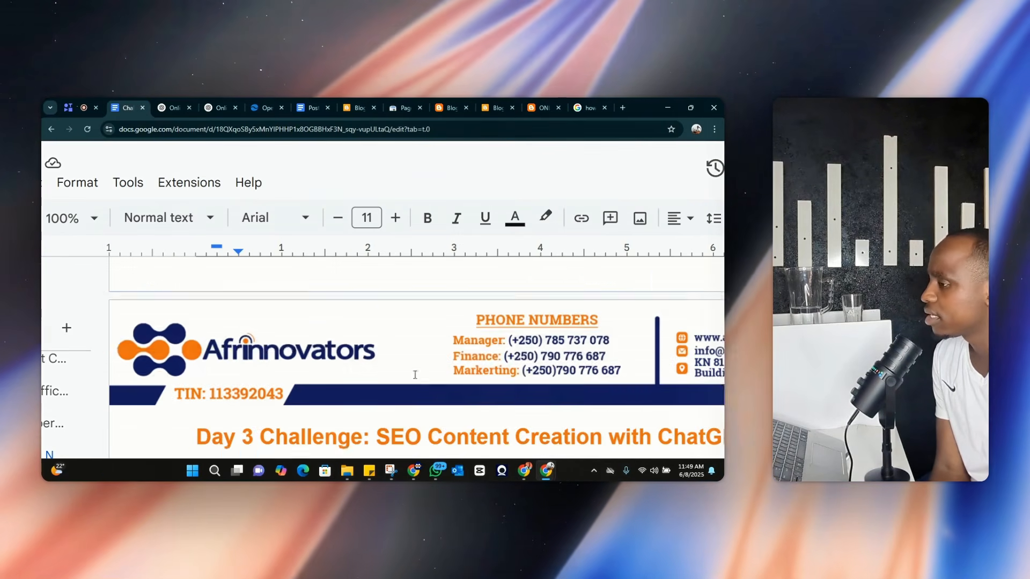
key(ctrl+minus)
key(ctrl+minus)
key(ctrl+minus)
key(ctrl+minus)
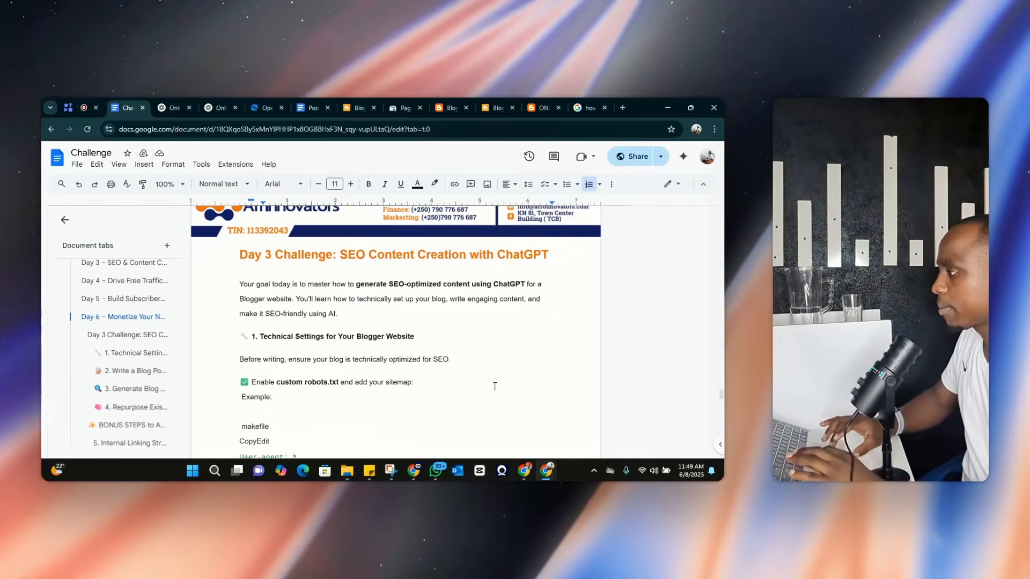
drag(721, 394, 720, 213)
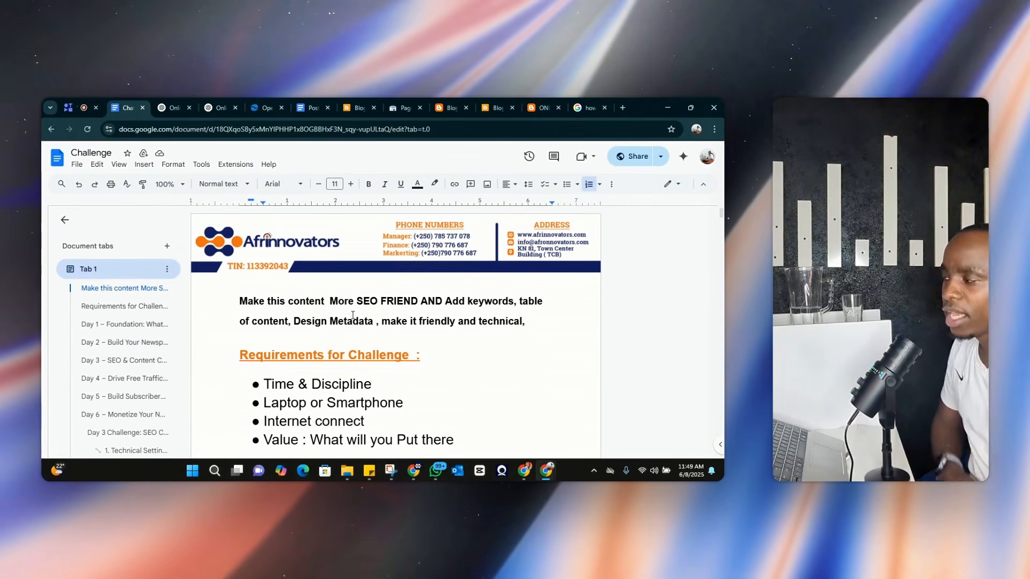
scroll(346, 387, down, 1)
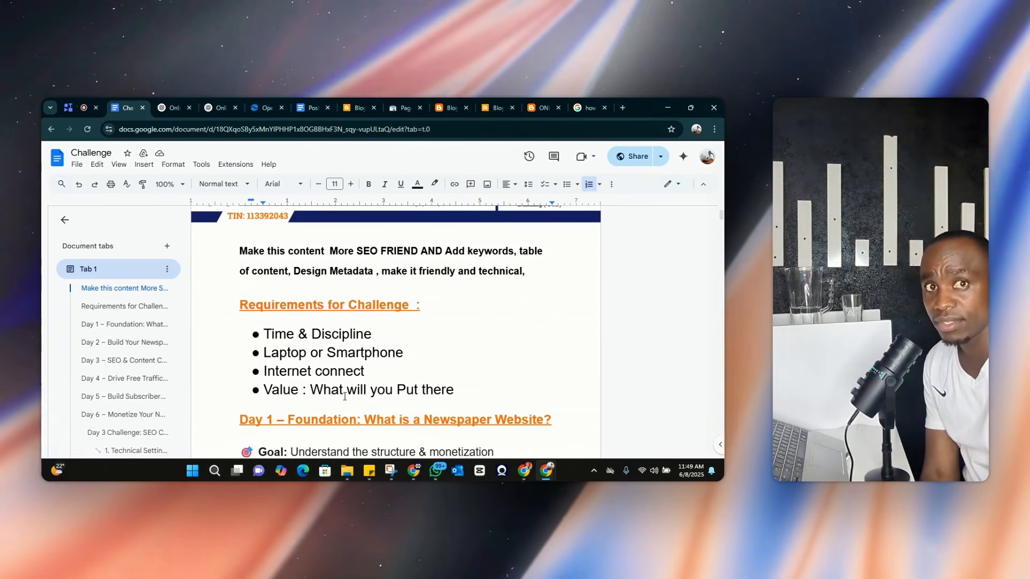
scroll(345, 396, up, 1)
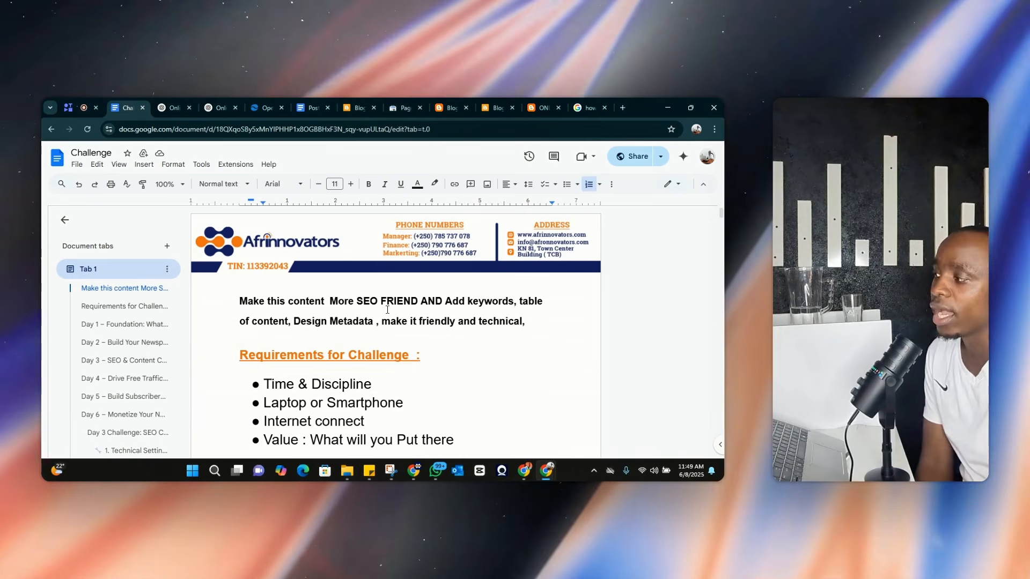
Change "FRIEND" to "FRIENDly" in the SEO prompt, and copy the text from the prompt down to the Day 2 action task
click(418, 300)
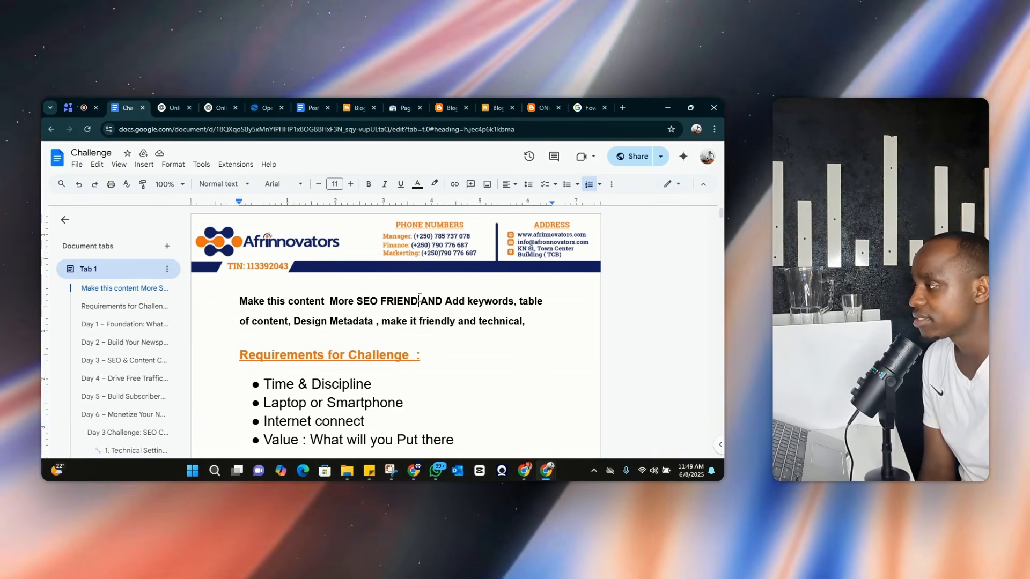
text(I)
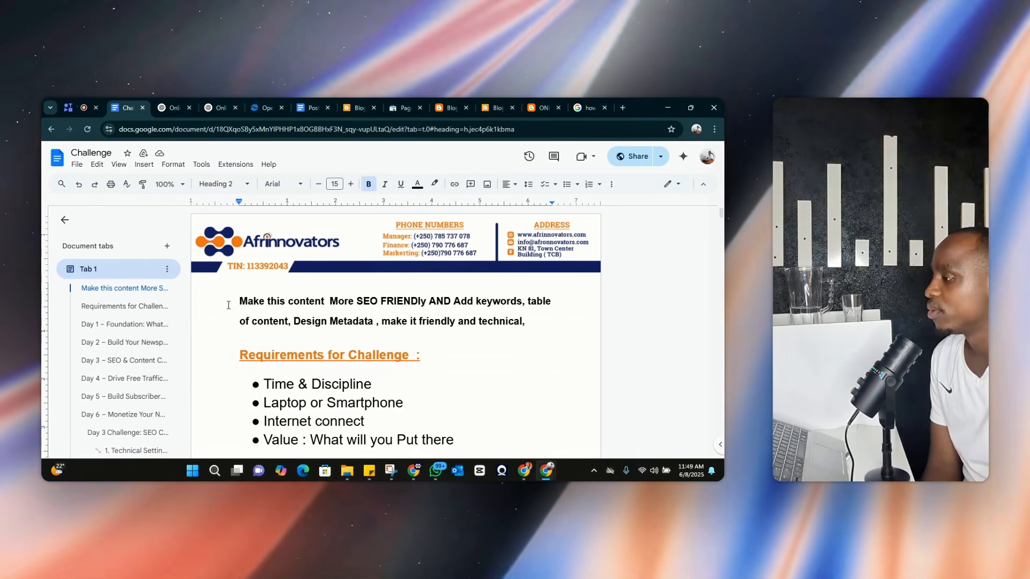
drag(228, 305, 345, 319)
right_click(313, 317)
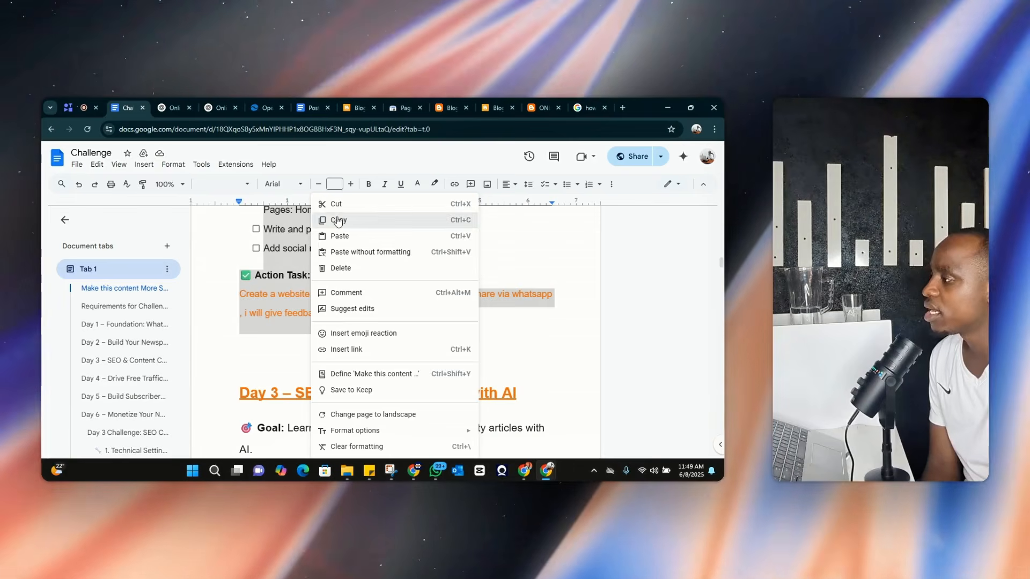
click(338, 221)
Open a new ChatGPT chat in place of the Search Console page and submit the copied SEO prompt with the challenge content
click(177, 106)
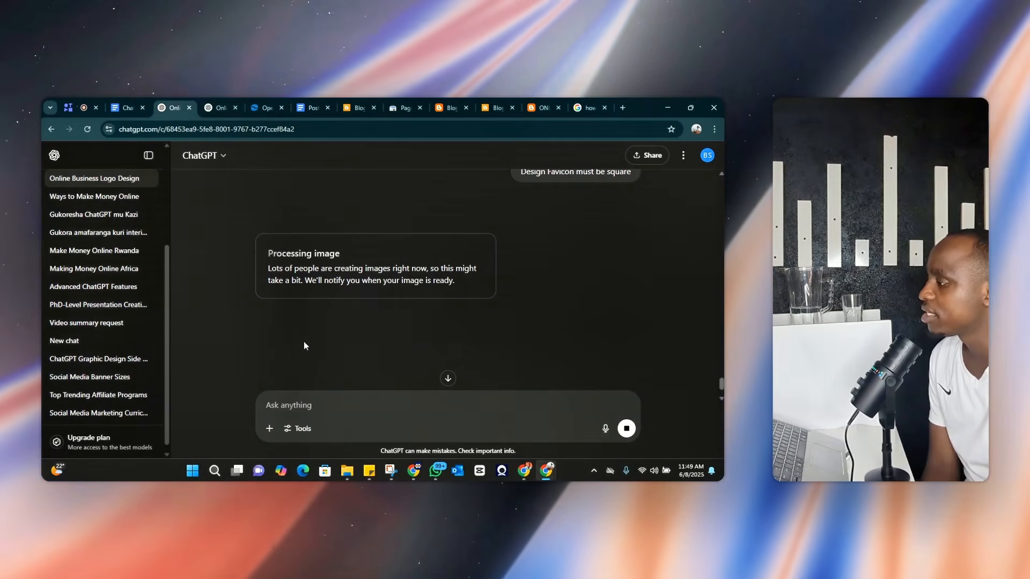
click(223, 108)
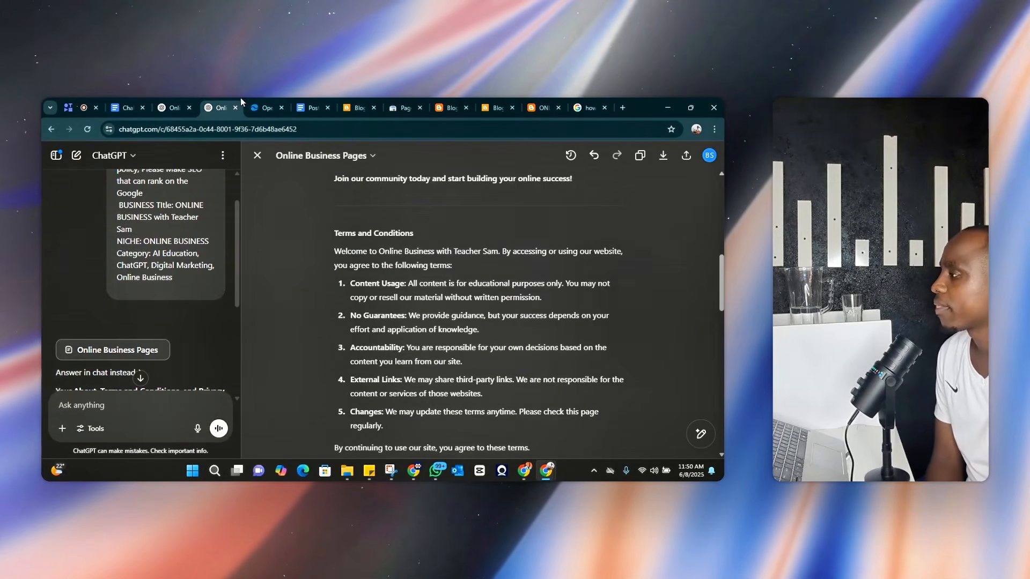
click(254, 110)
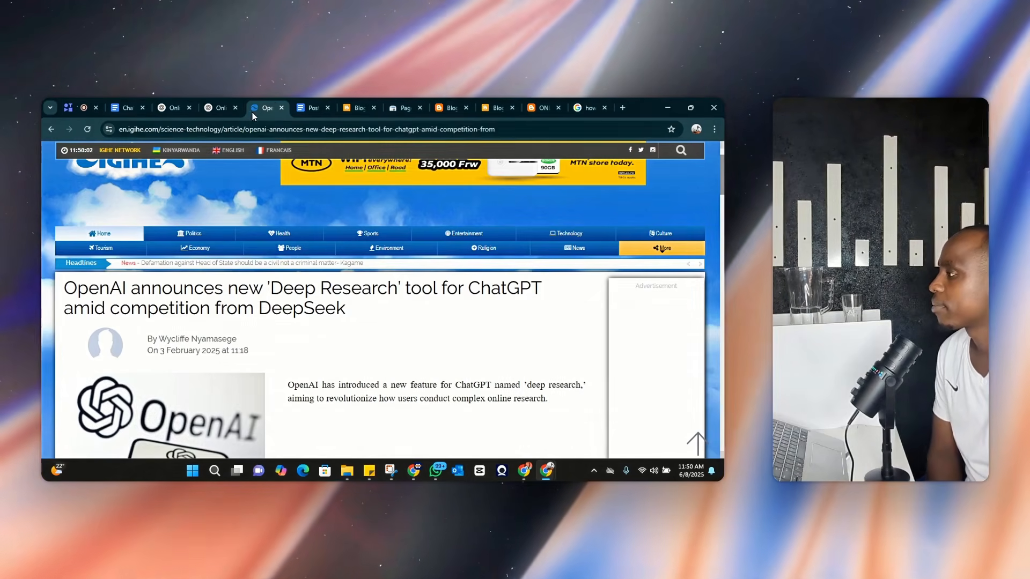
click(314, 107)
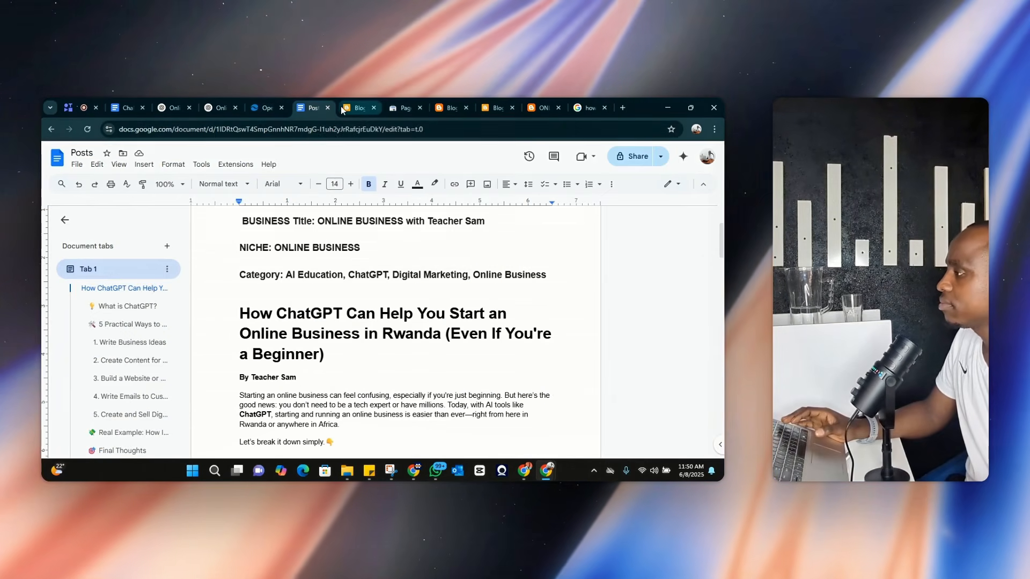
click(342, 109)
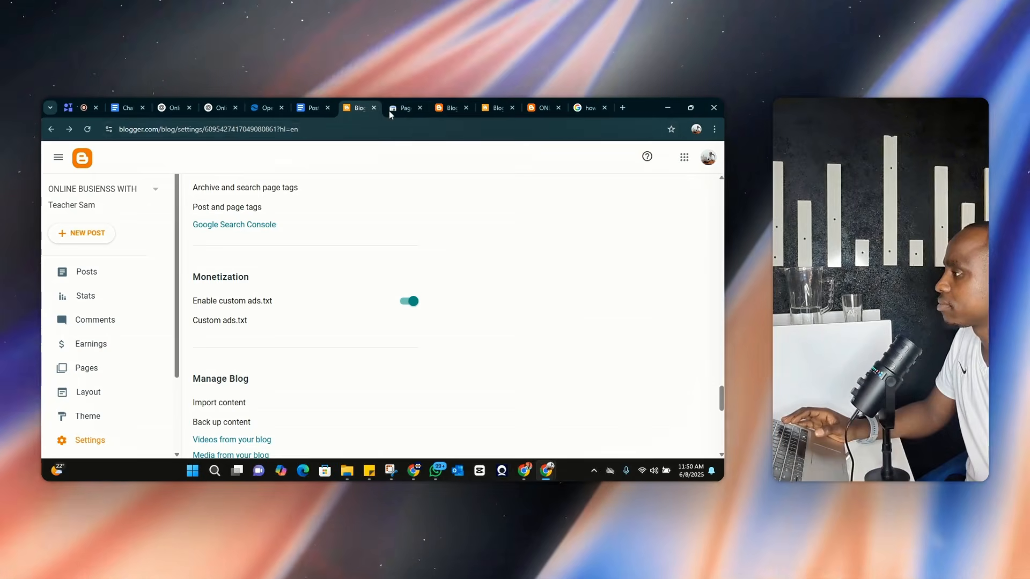
click(389, 110)
click(339, 134)
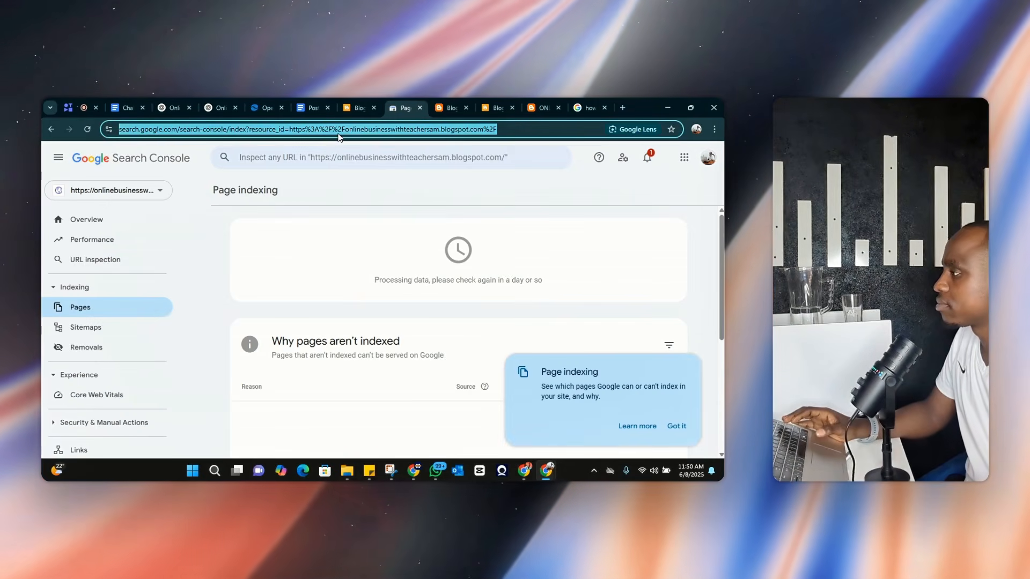
text(chat)
key(Return)
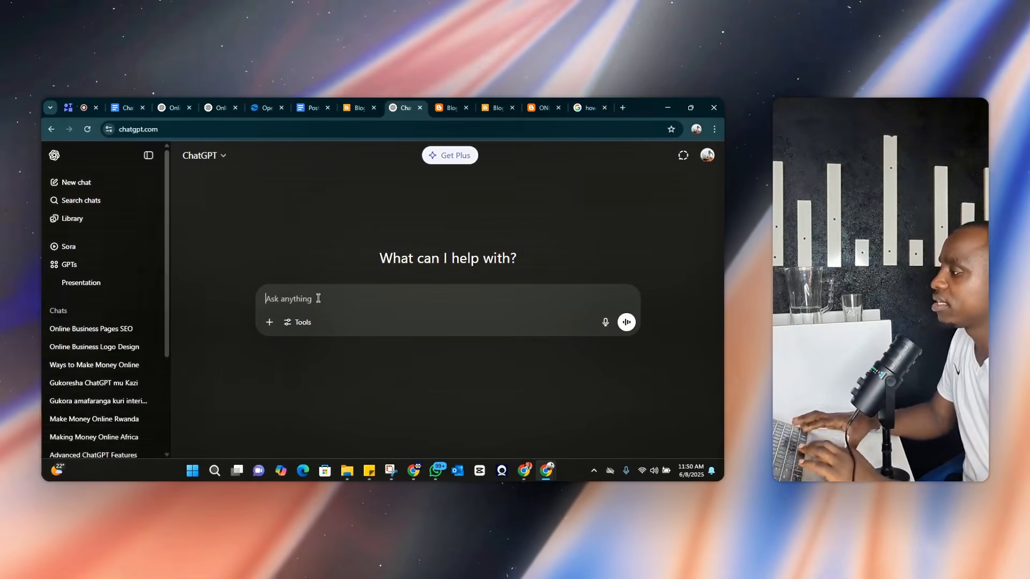
key(ctrl+v)
key(Return)
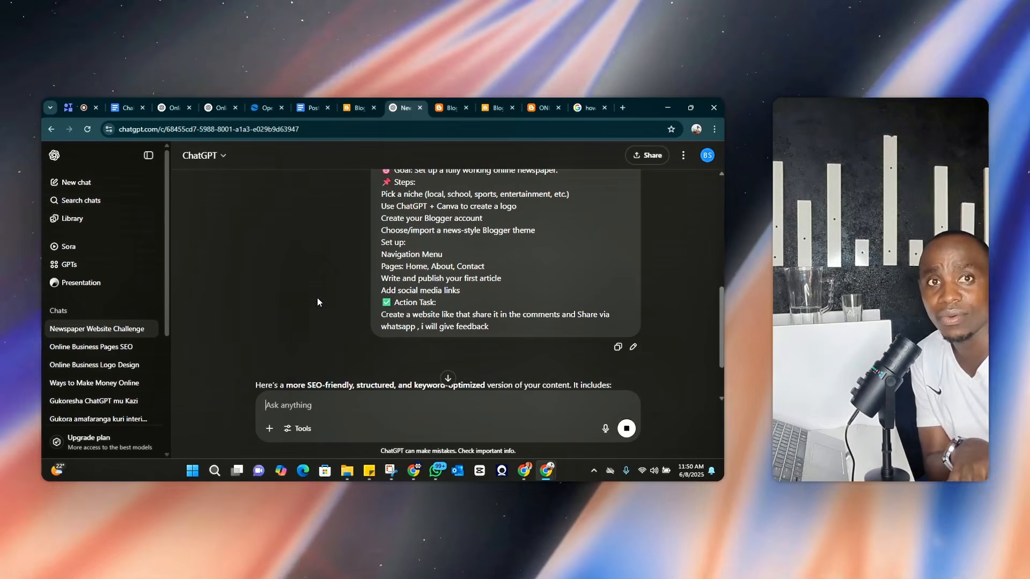
Review the opening of ChatGPT's optimized version, including the feature checklist, SEO metadata and table of contents
scroll(378, 342, down, 1)
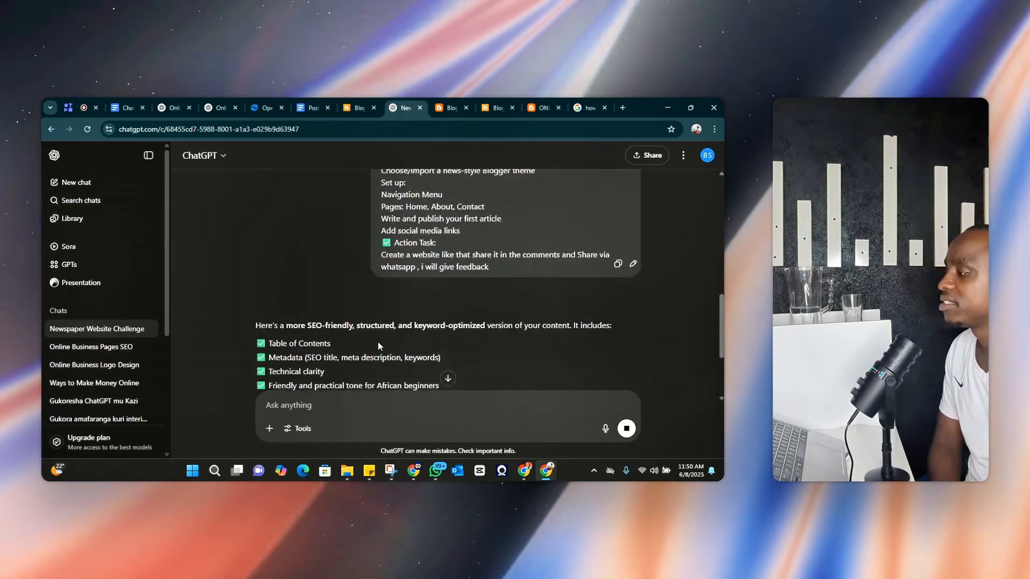
scroll(378, 346, down, 3)
scroll(394, 324, up, 2)
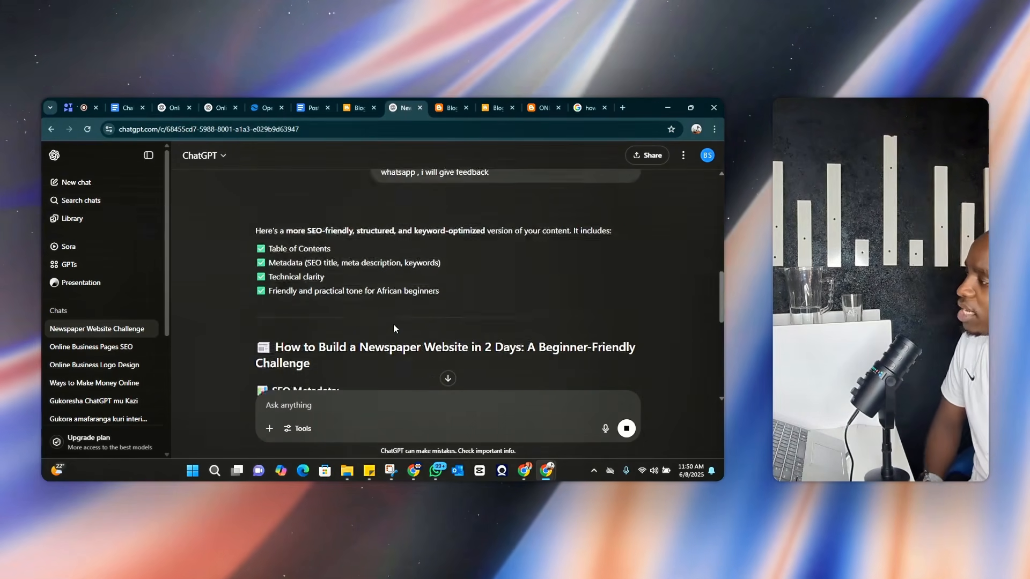
scroll(393, 323, down, 2)
scroll(331, 329, down, 2)
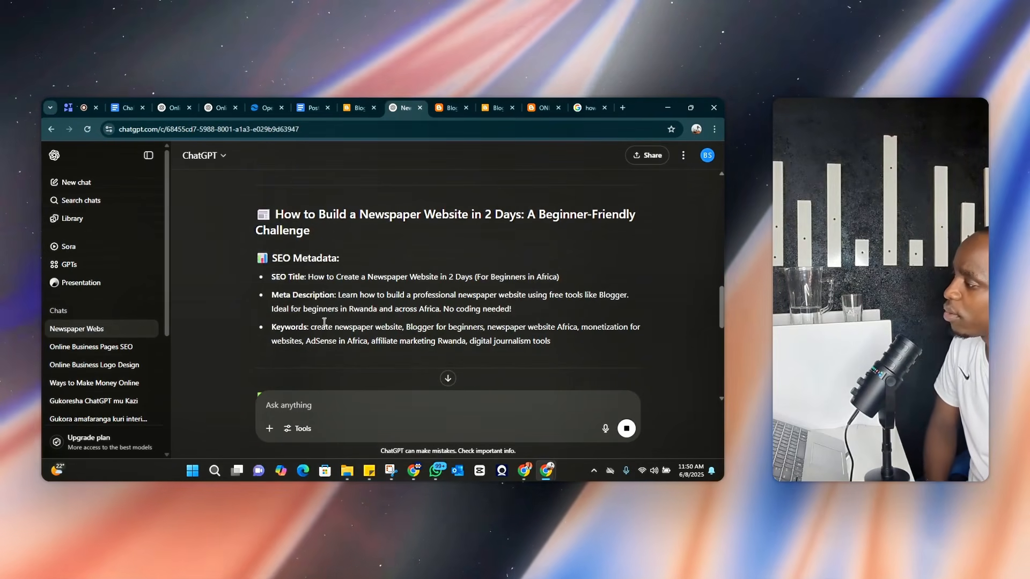
scroll(320, 306, down, 3)
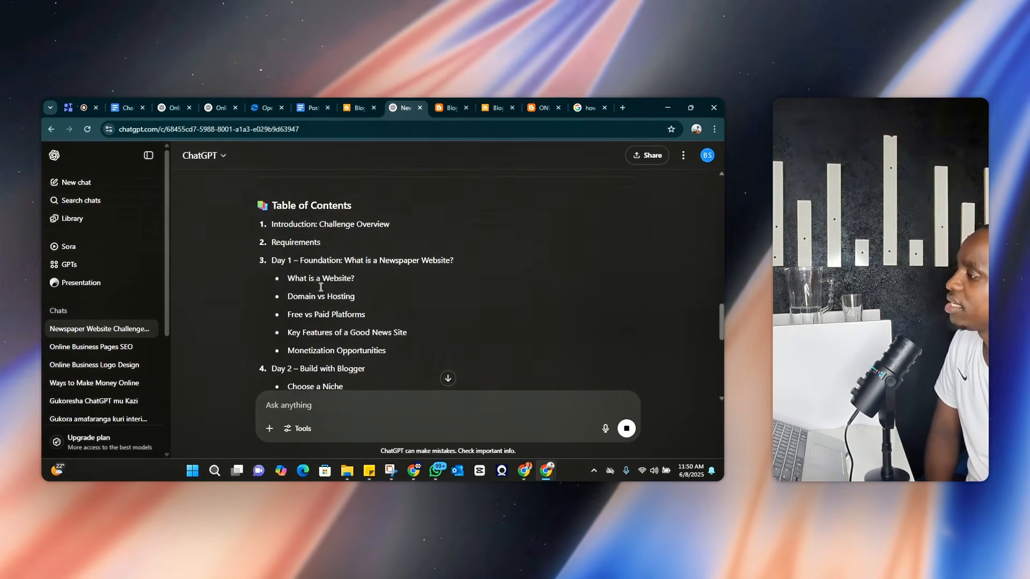
scroll(321, 290, up, 1)
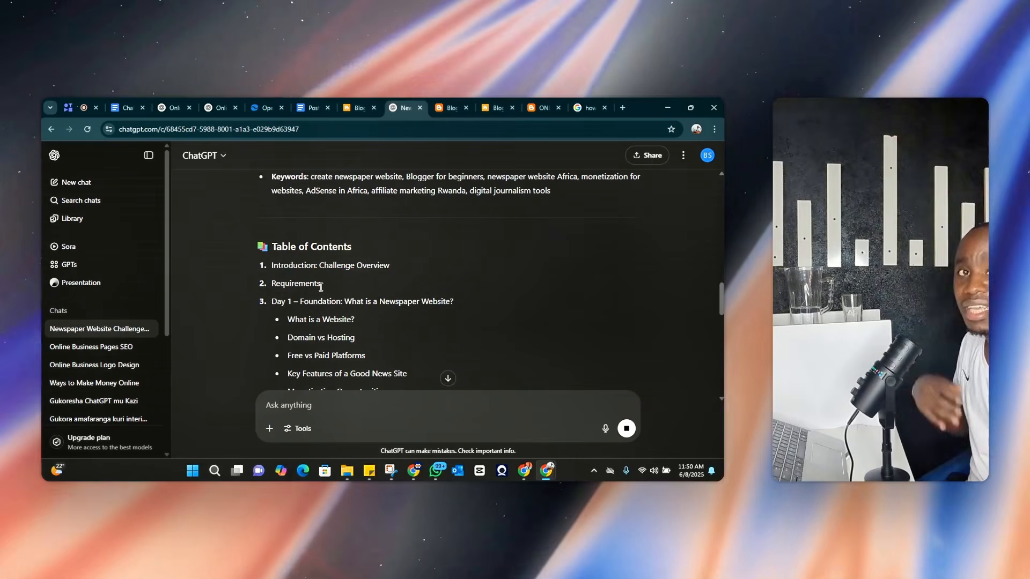
scroll(320, 287, down, 2)
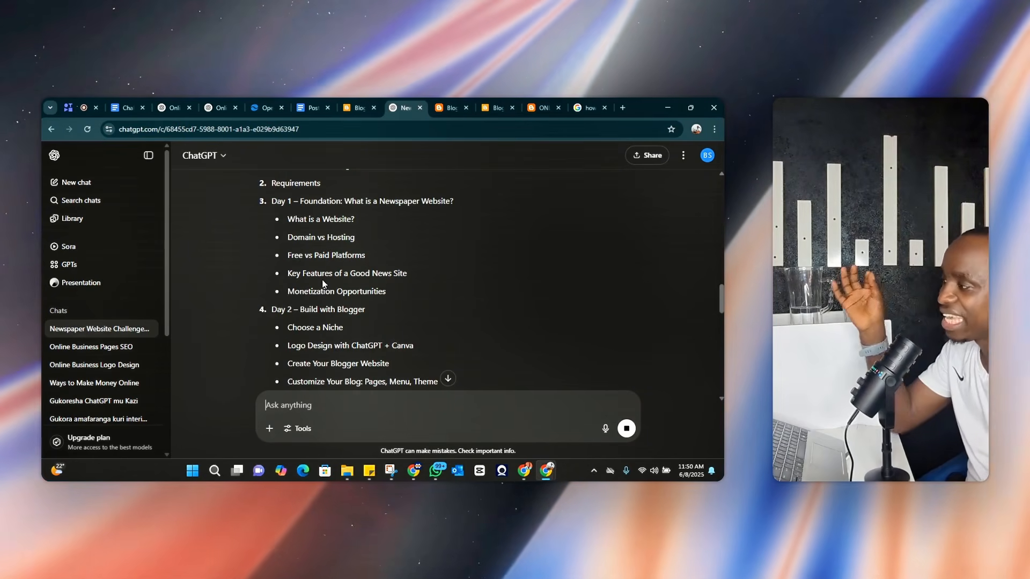
Read the rest of the optimized guide, from the challenge introduction through the Day 1 and Day 2 sections to "Need Help?"
scroll(324, 283, down, 4)
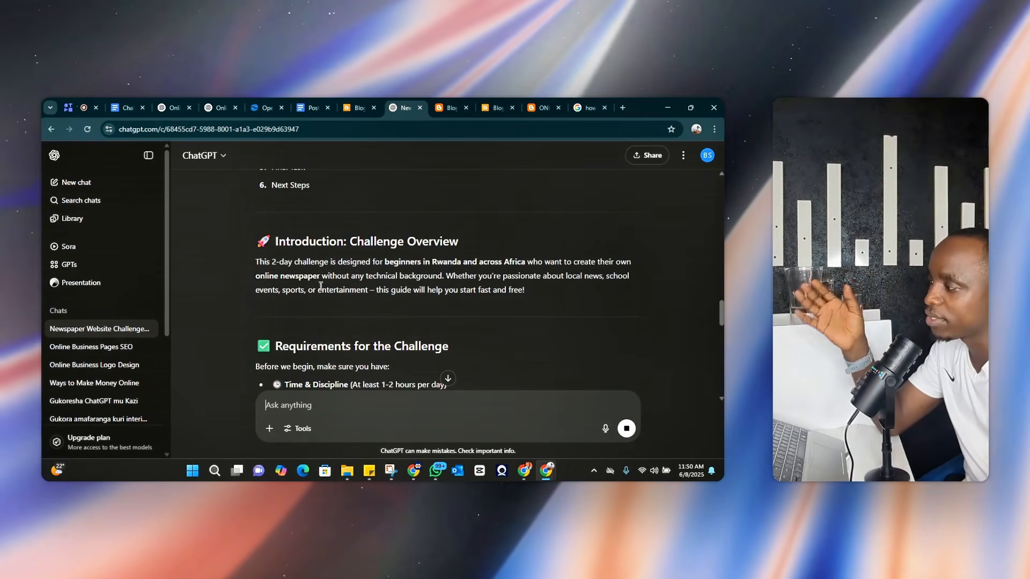
scroll(321, 289, down, 1)
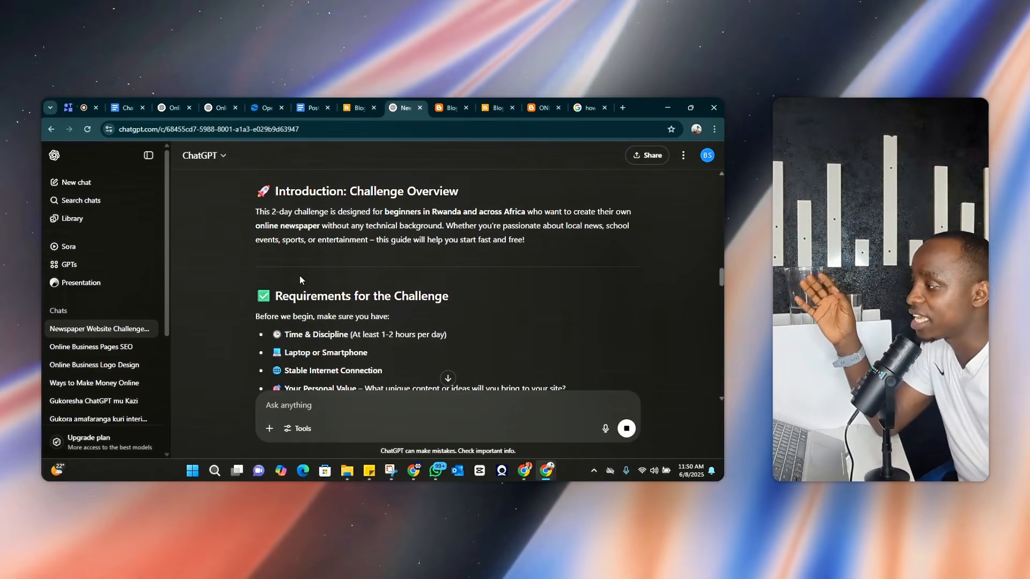
scroll(301, 279, down, 1)
scroll(303, 283, down, 5)
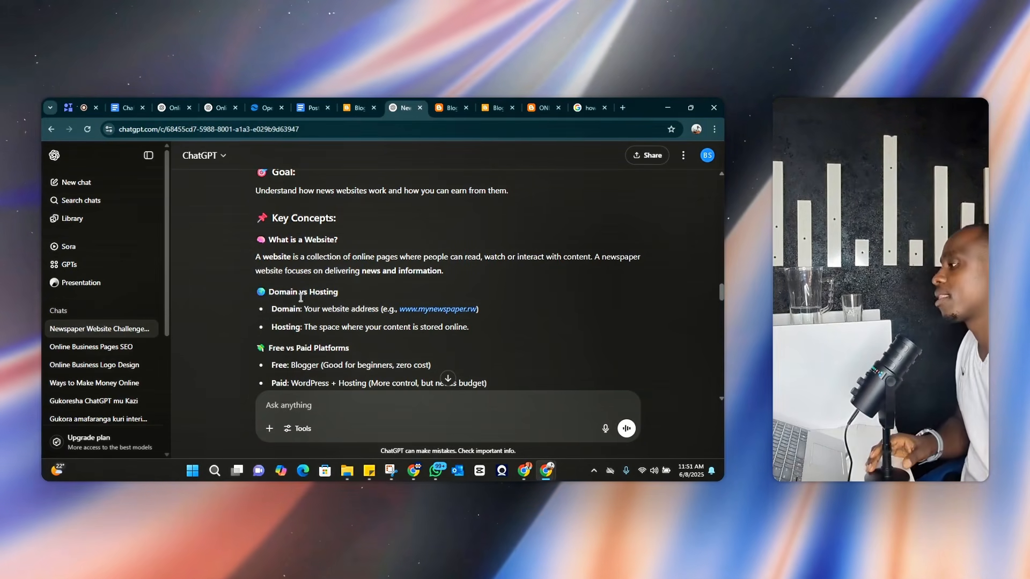
scroll(300, 298, down, 10)
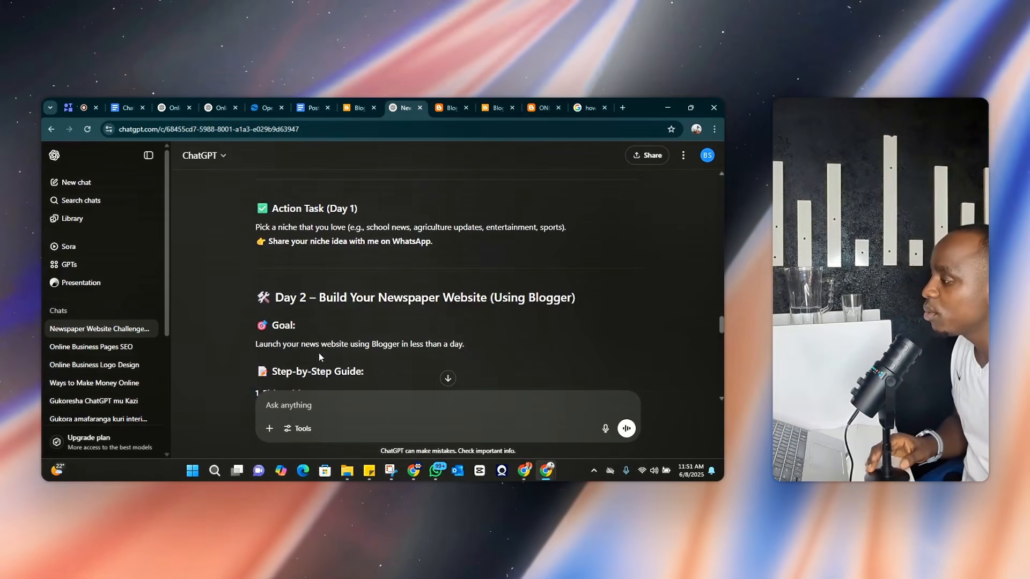
scroll(319, 353, down, 2)
scroll(318, 353, up, 4)
scroll(319, 353, down, 12)
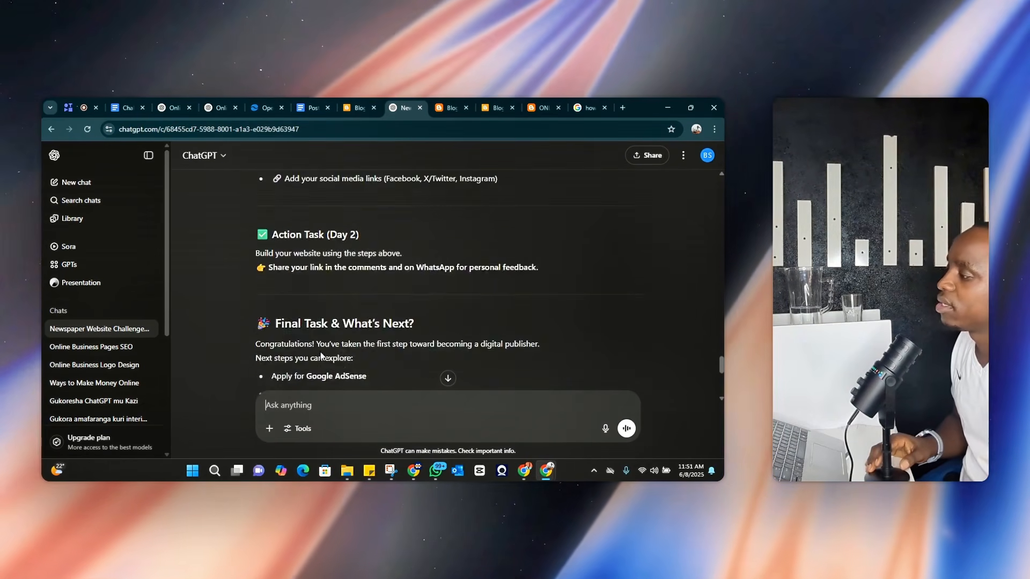
scroll(321, 355, down, 5)
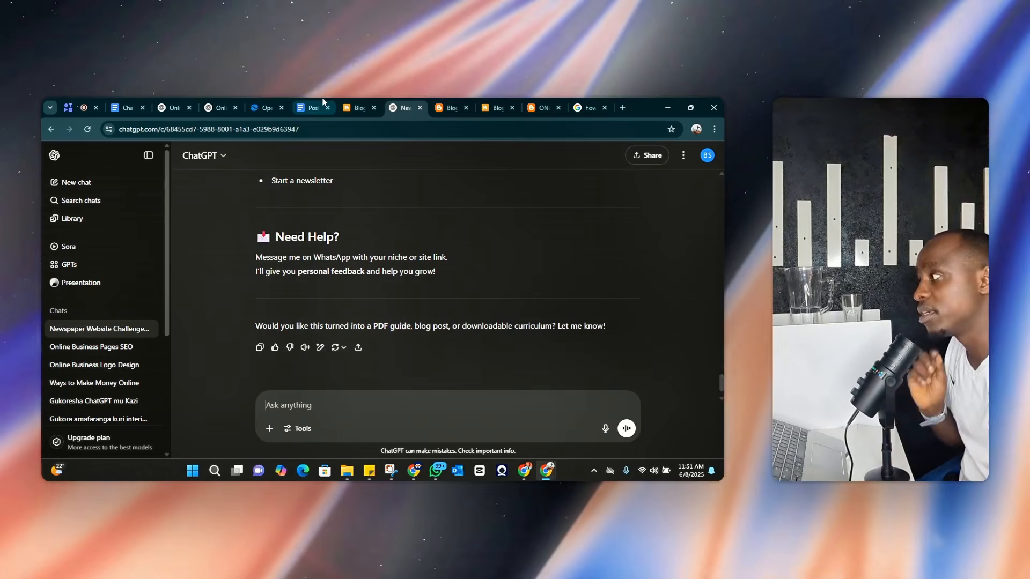
Return to the Challenge document and add a new line below the introductory sentence of "3. Generate Blog Content Using Keywords + ChatGPT Prompting"
click(318, 102)
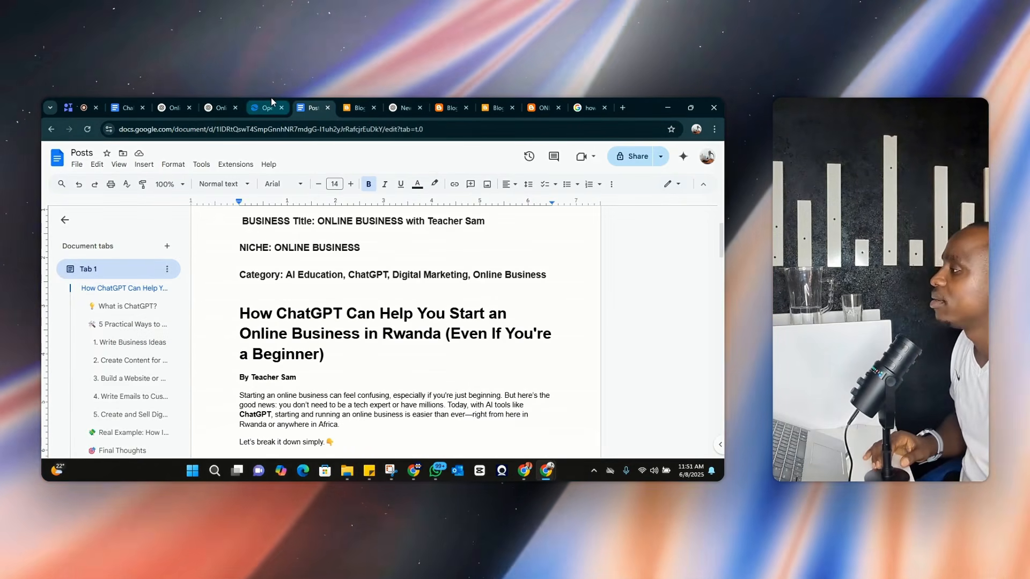
click(136, 99)
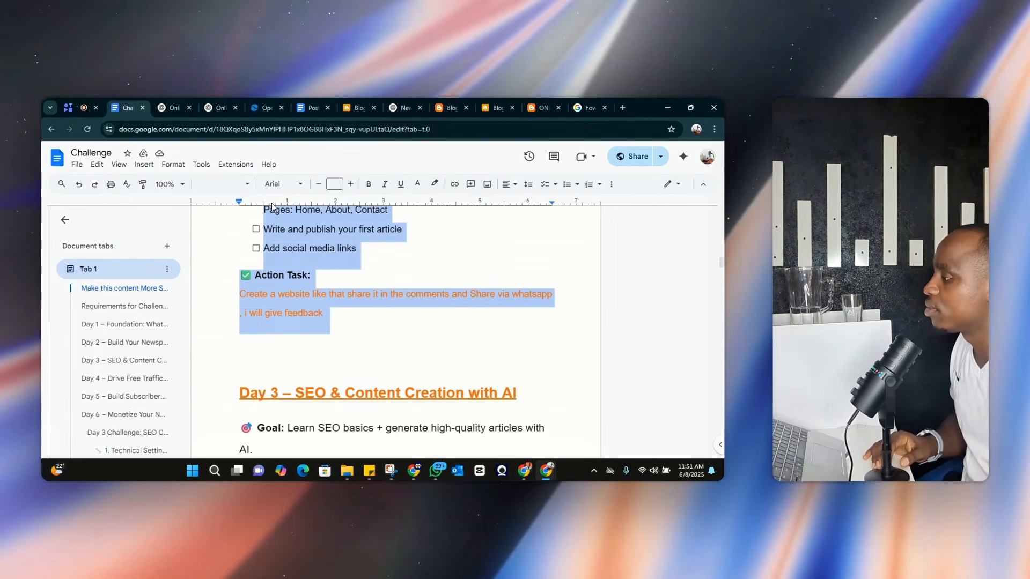
scroll(272, 207, down, 10)
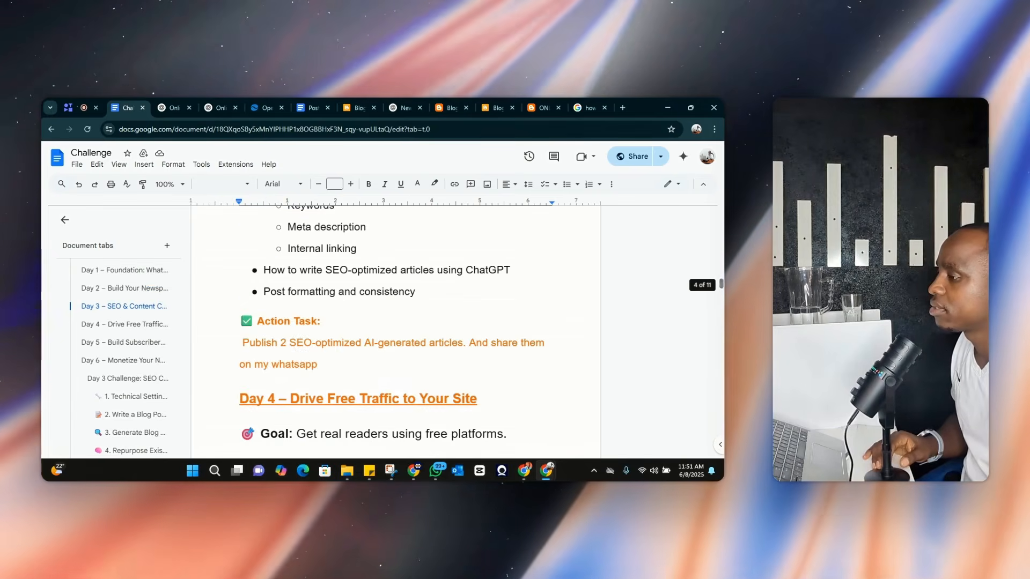
drag(708, 283, 709, 401)
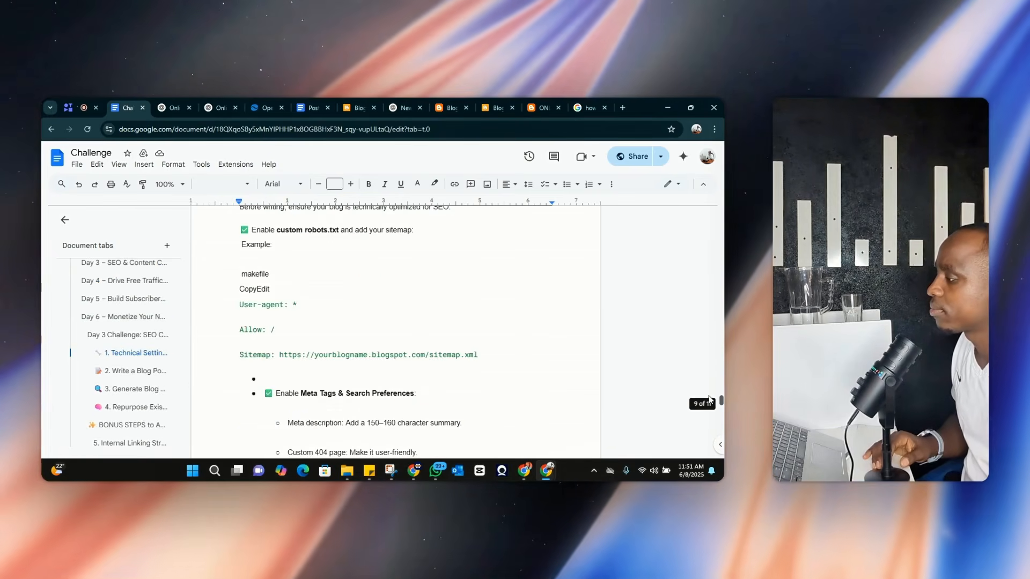
scroll(709, 400, down, 10)
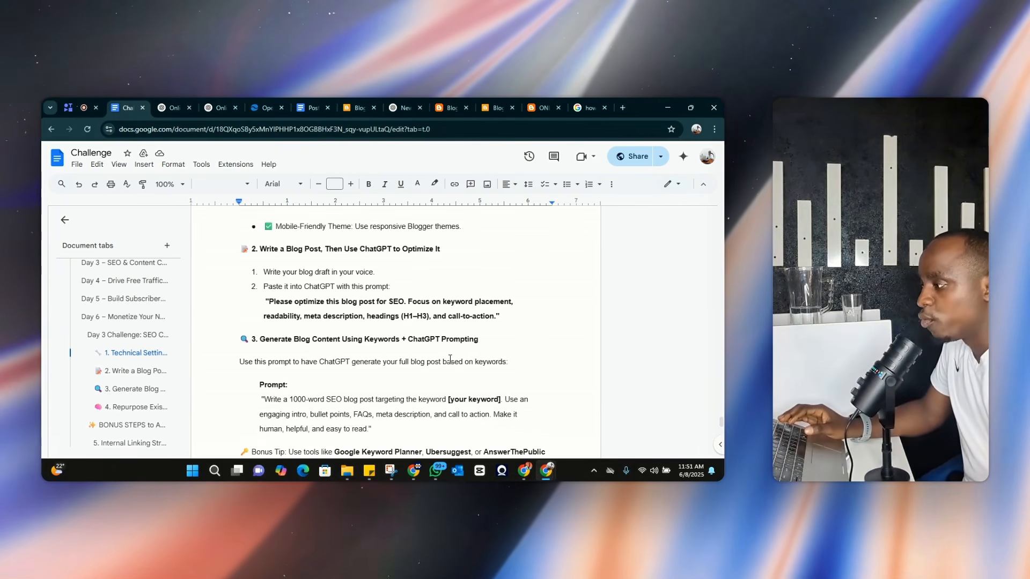
scroll(450, 359, down, 1)
double_click(513, 316)
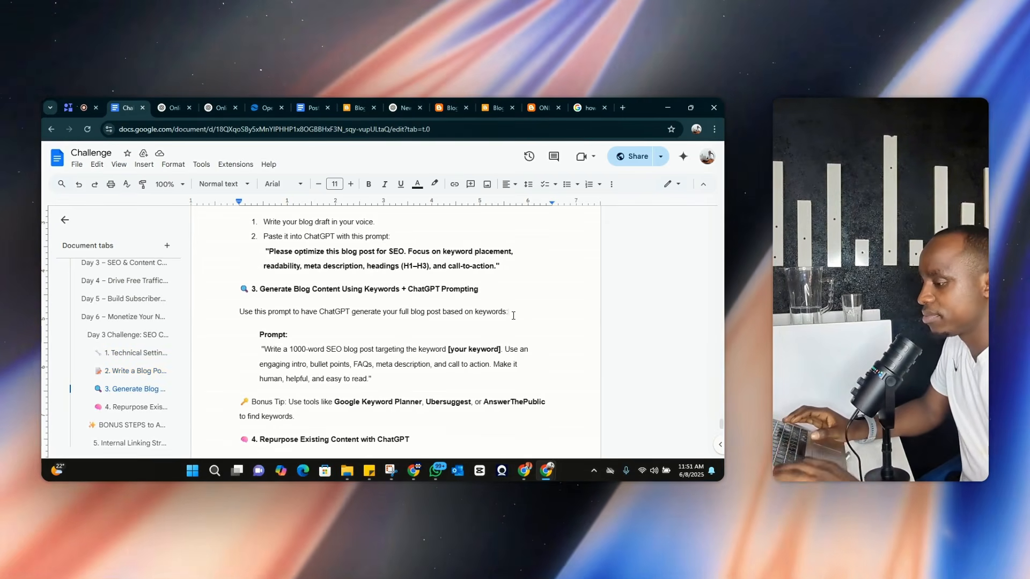
key(Return)
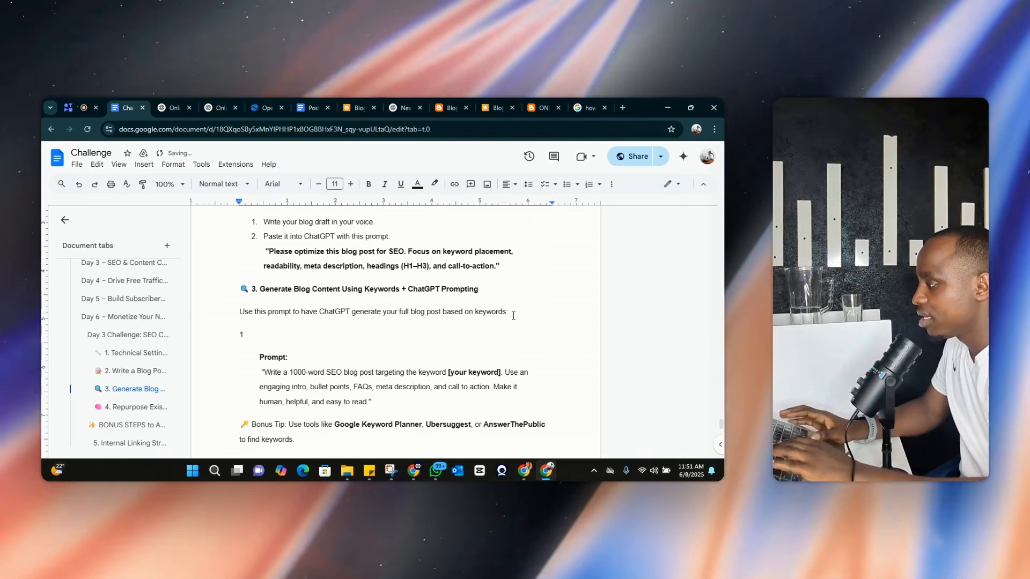
Begin an example prompt on the new line with "Write for me a detailed blog post on this topic"
text(Write for me)
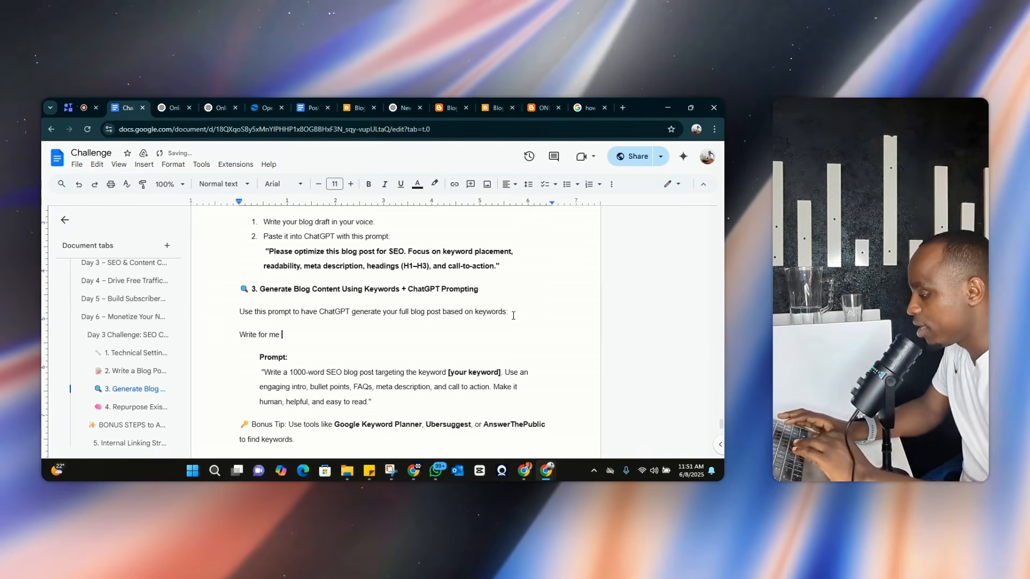
text( a detain)
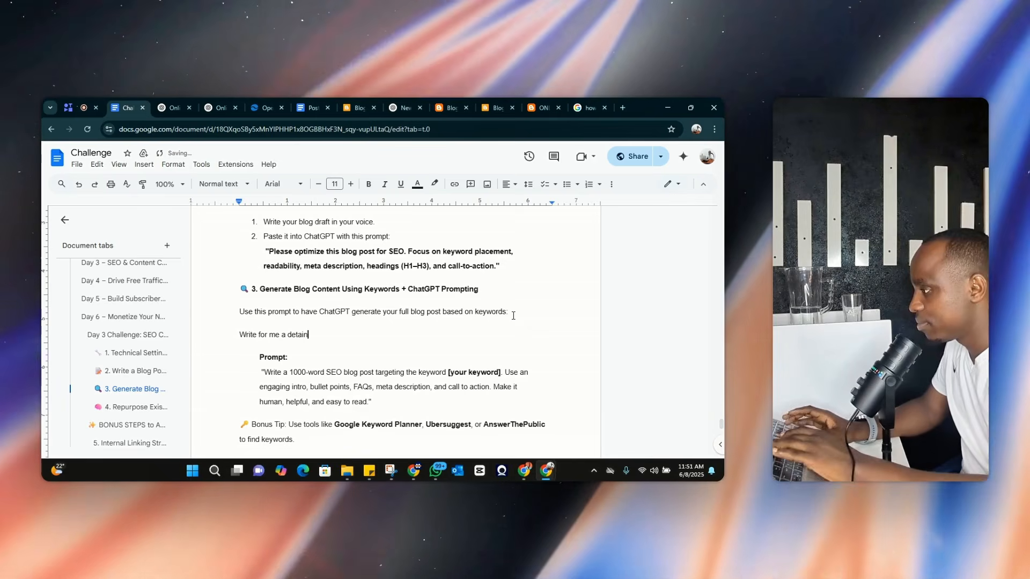
text(ed)
key(BackSpace)
key(BackSpace)
key(BackSpace)
text(led blog)
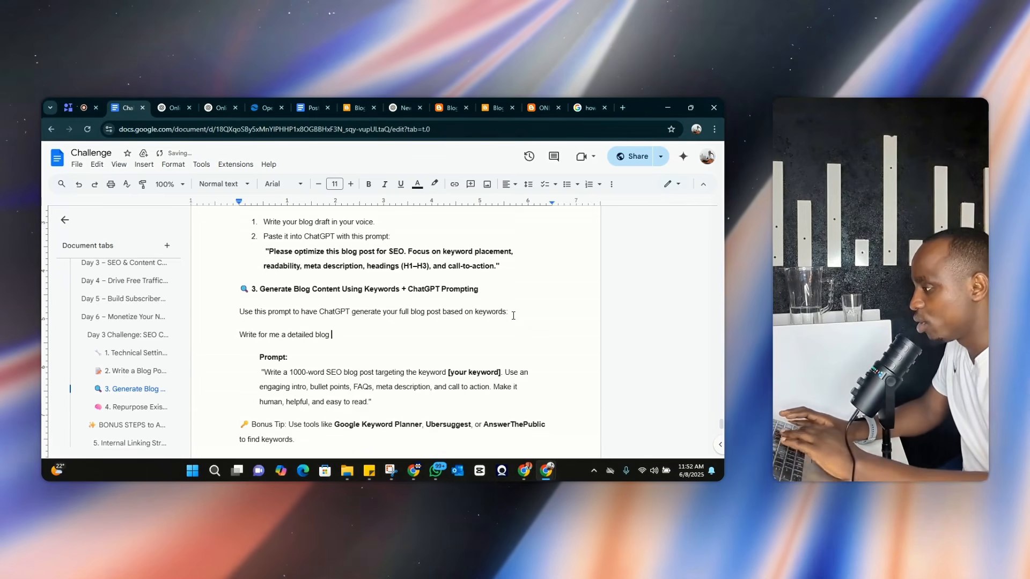
text( posts)
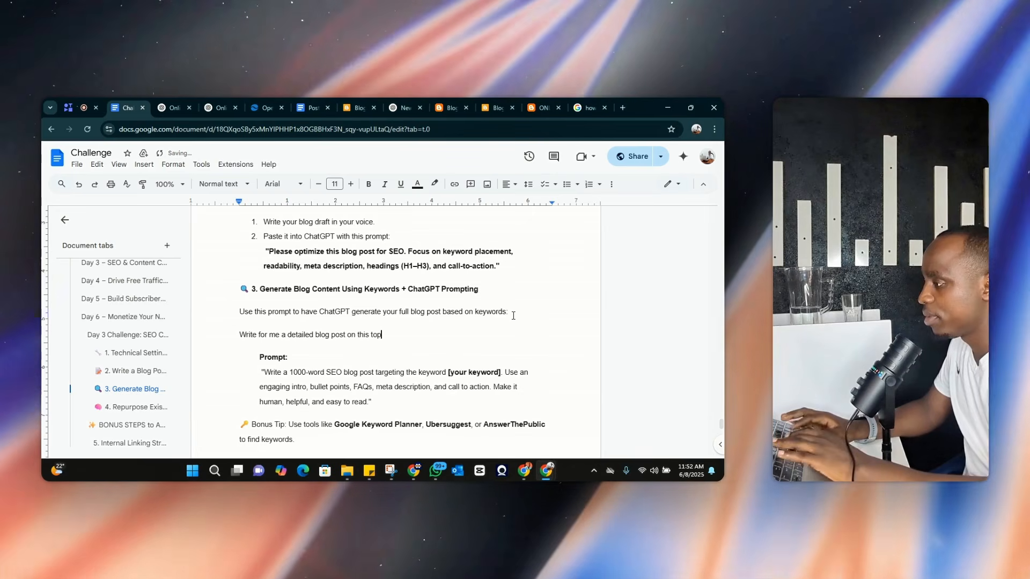
Complete the opening sentence of the example prompt with the topic "10 ways to make money online in Africa"
text(c: 10)
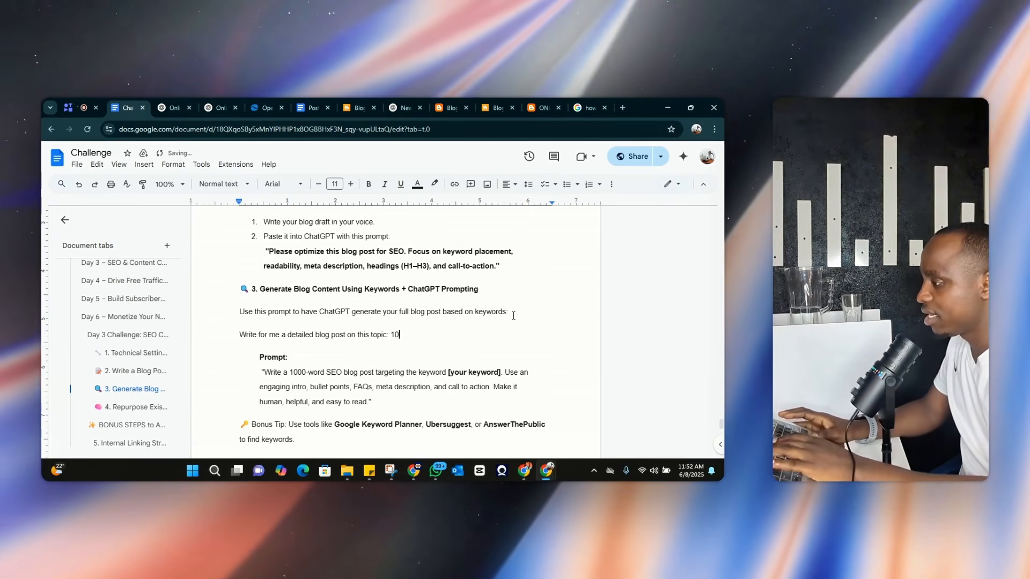
text( A)
key(BackSpace)
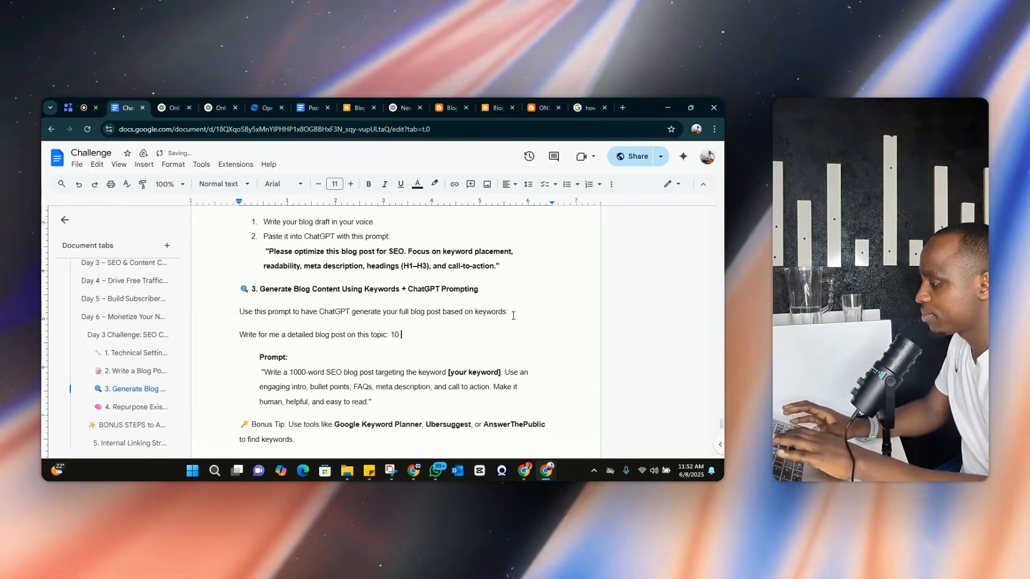
text(ways to make m)
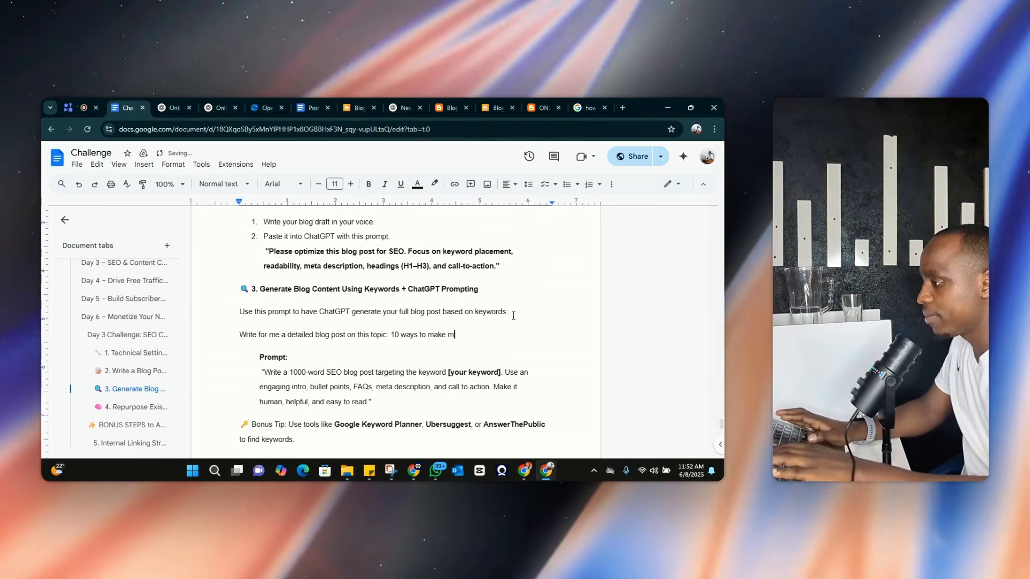
text(oney online in A)
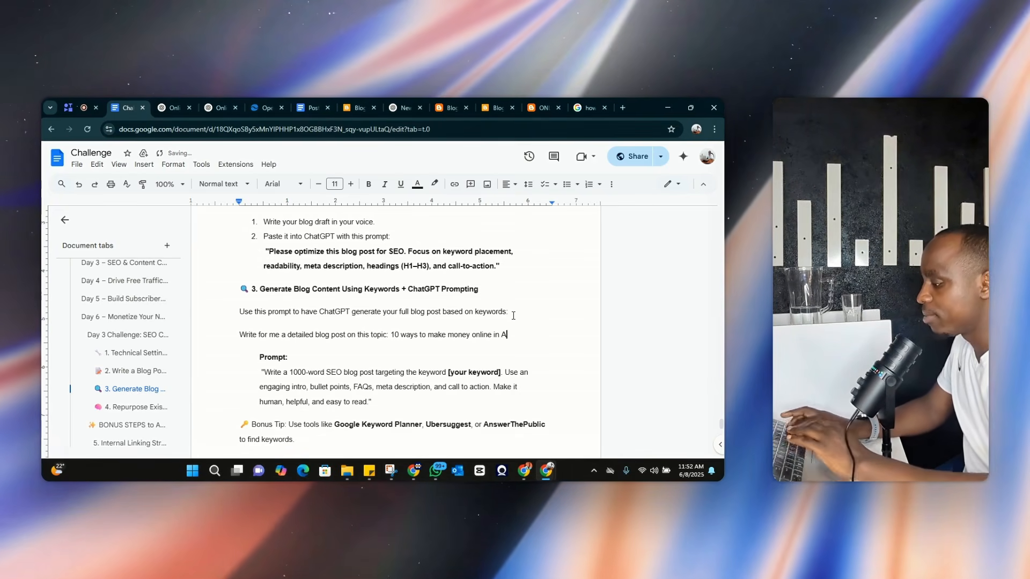
text(frica)
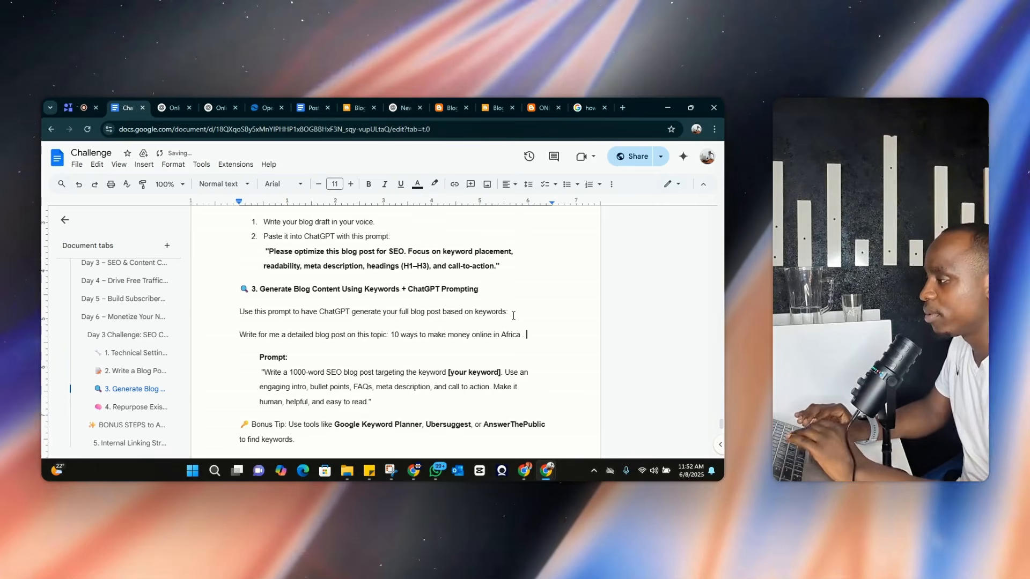
Add an instruction to the example prompt asking it to be more professional, human and add real examples
text(. Be mpr)
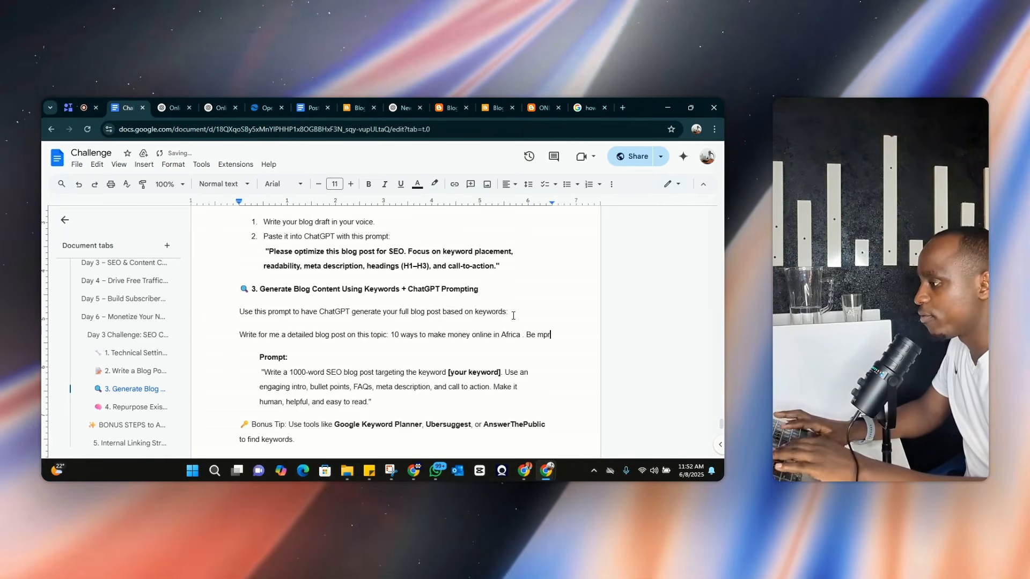
key(BackSpace)
key(BackSpace)
text(ore prof)
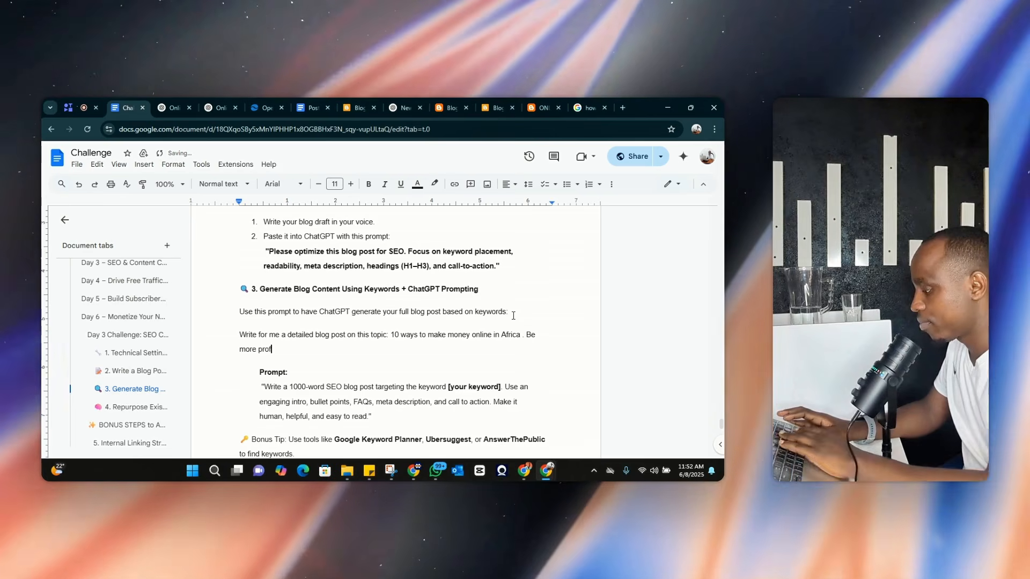
text(sional.)
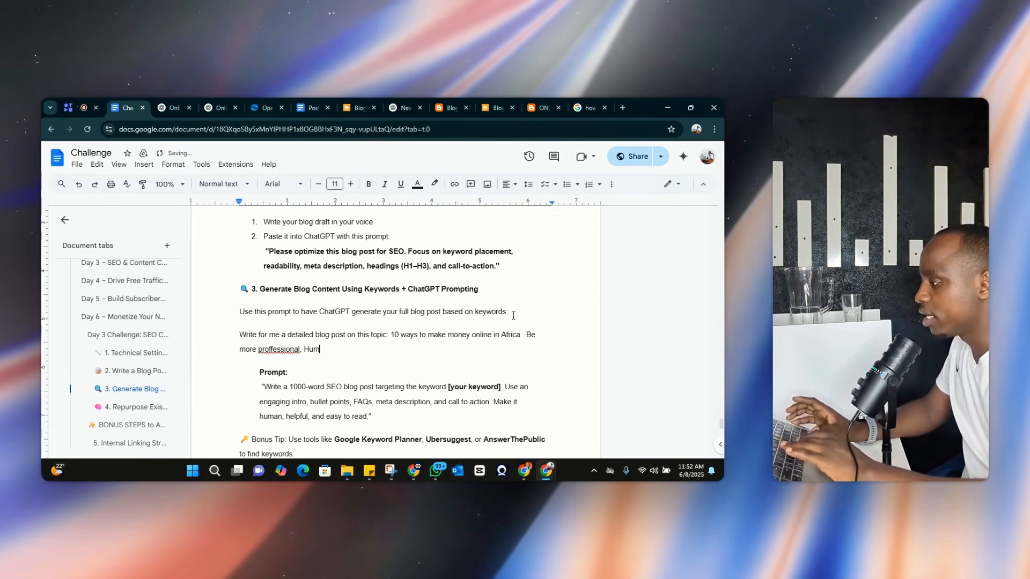
text( Humana and)
key(BackSpace)
key(BackSpace)
key(BackSpace)
key(BackSpace)
key(BackSpace)
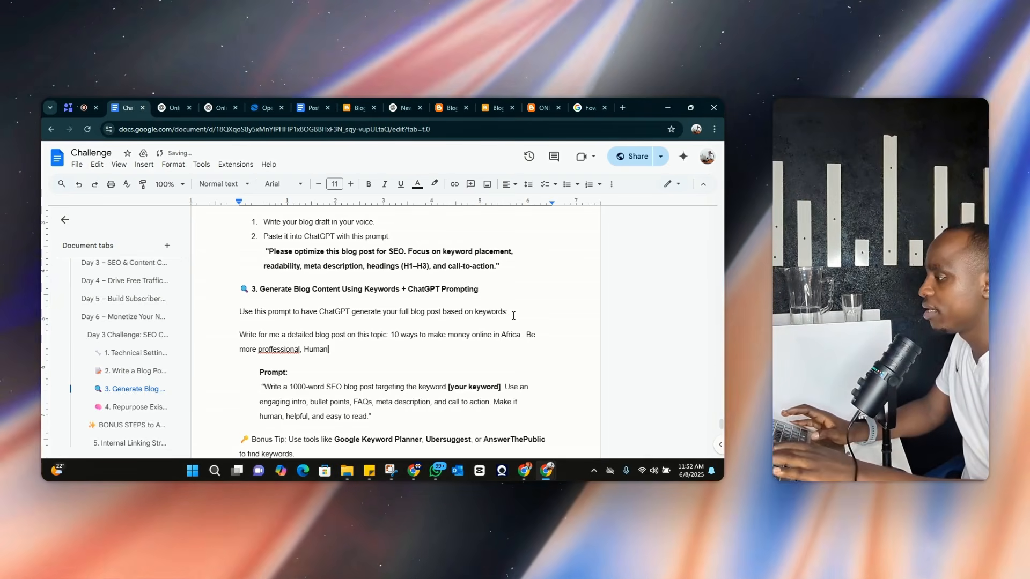
text(and)
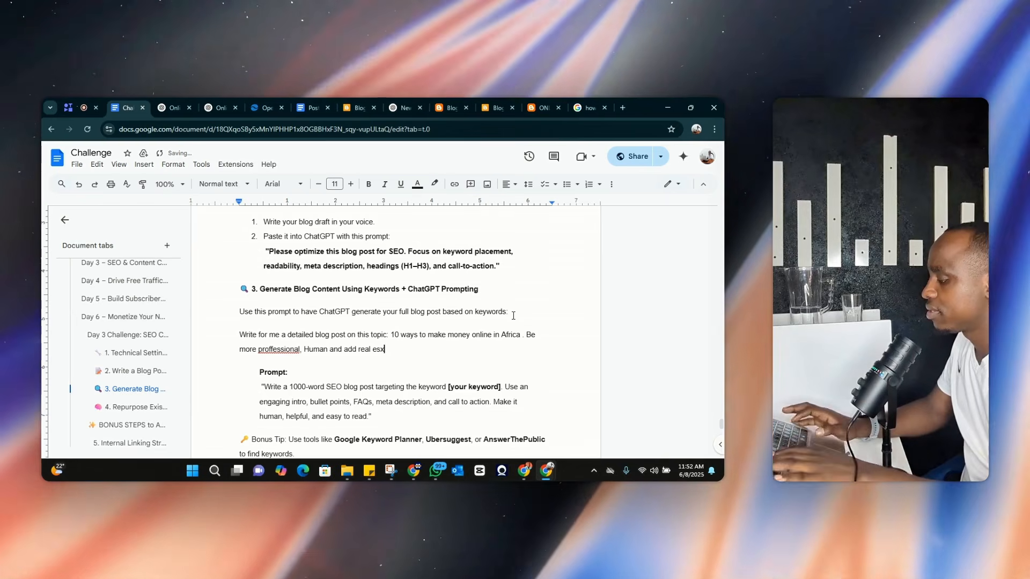
text( add real exsa)
key(BackSpace)
key(BackSpace)
text(amples)
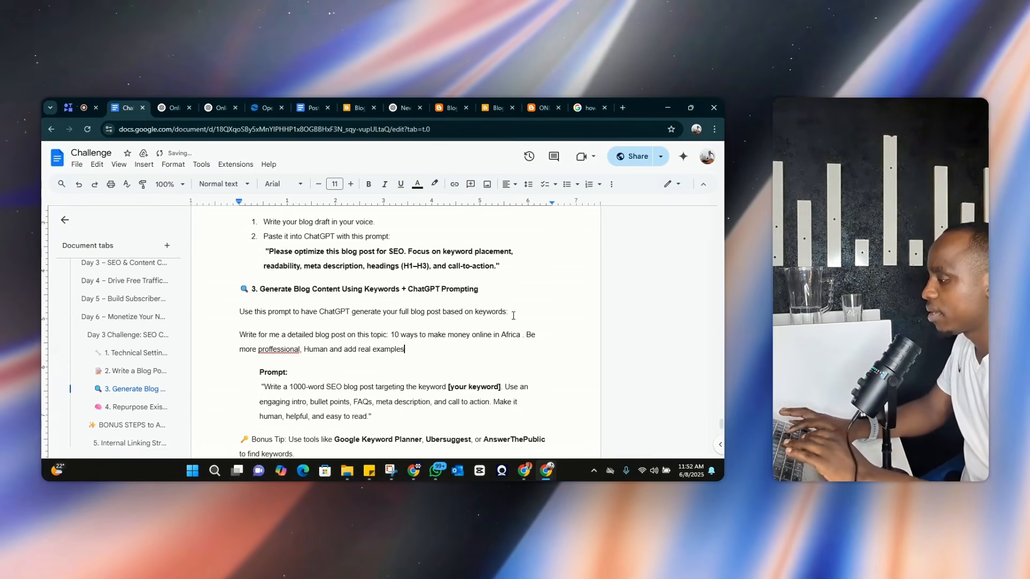
Extend the example prompt with an instruction to make the post SEO, add keywords and design metadata
text(. Make the post SEO)
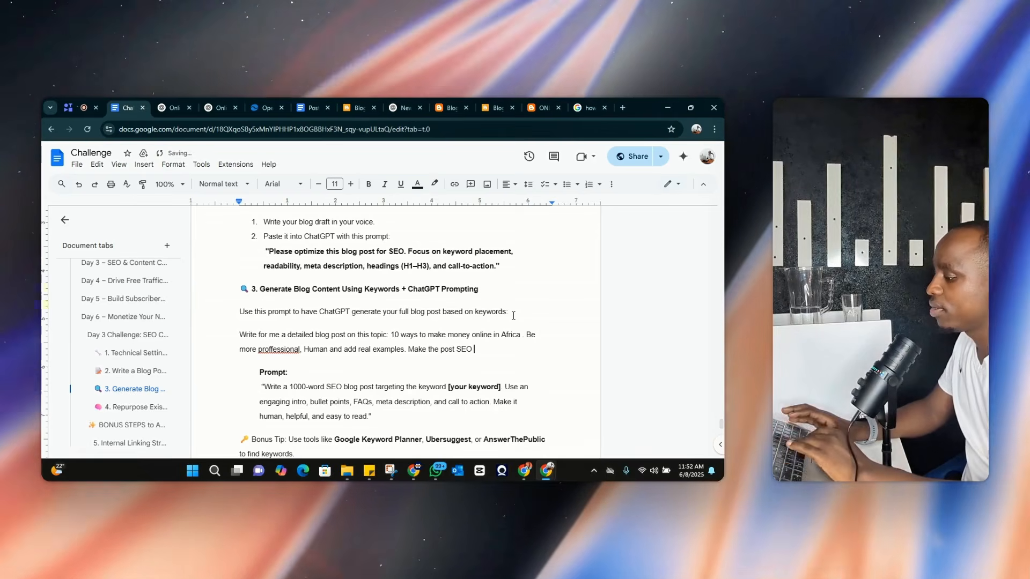
key(BackSpace)
key(BackSpace)
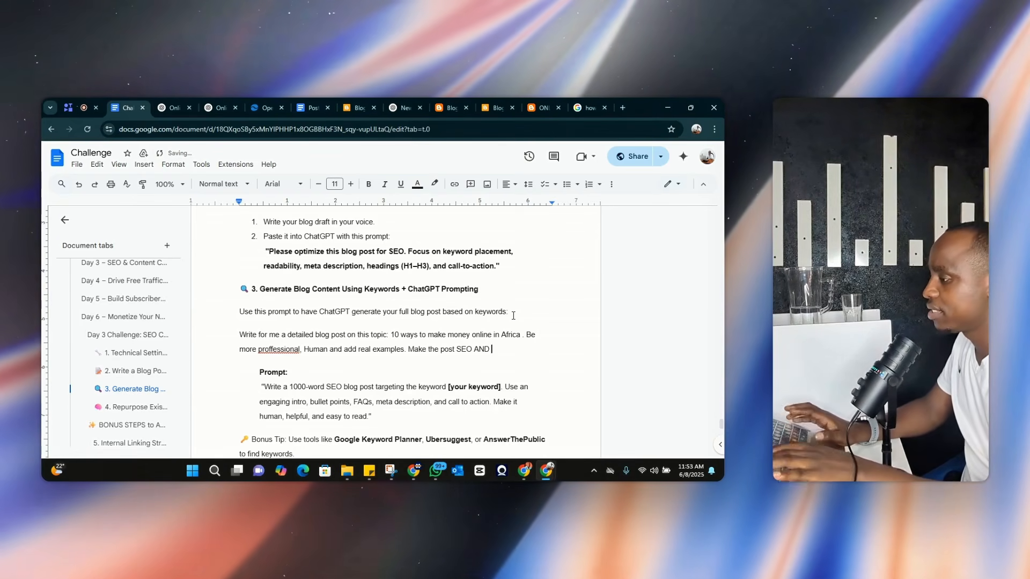
text(AND add keyswors)
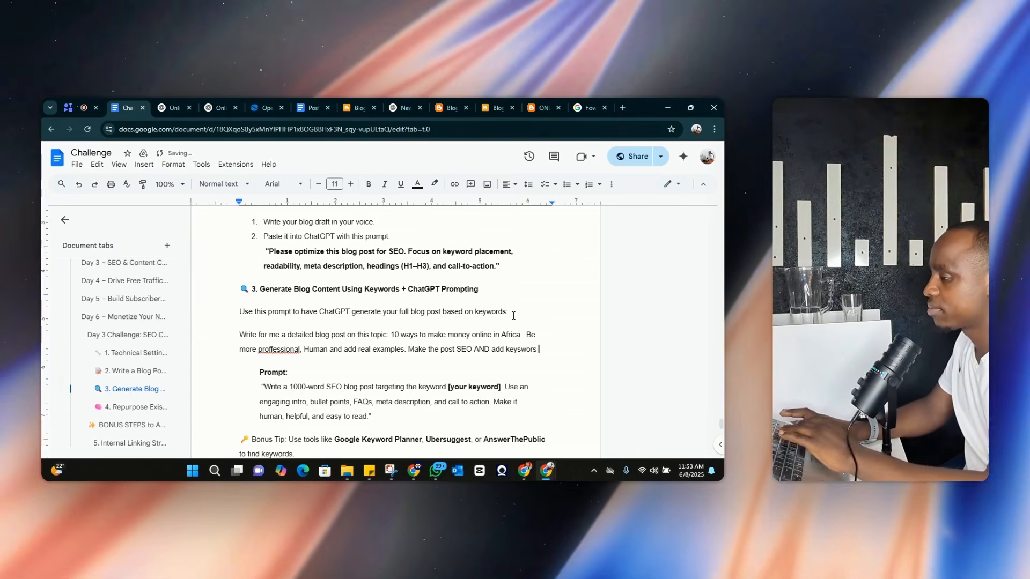
text( and d)
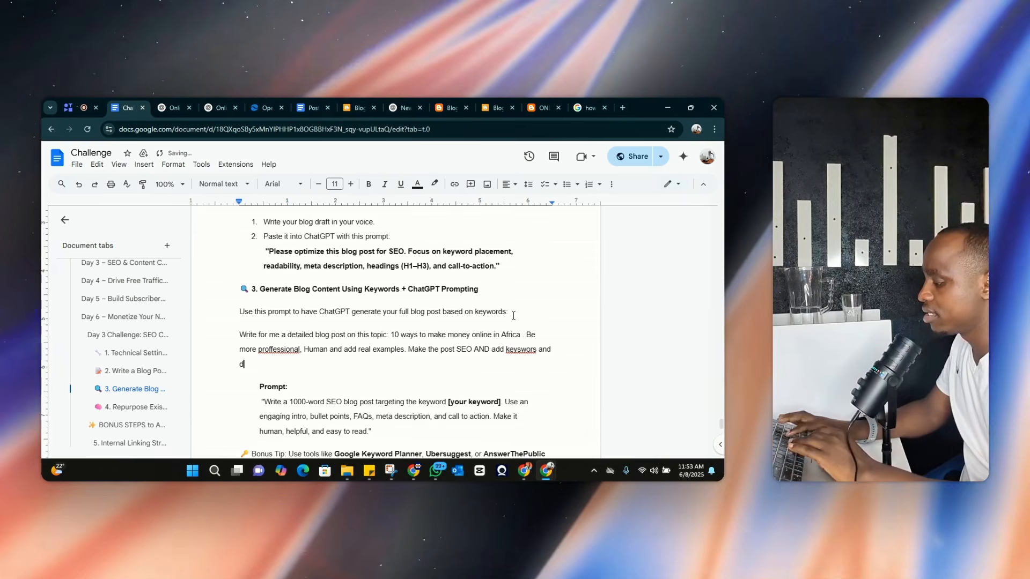
text(esign metaf)
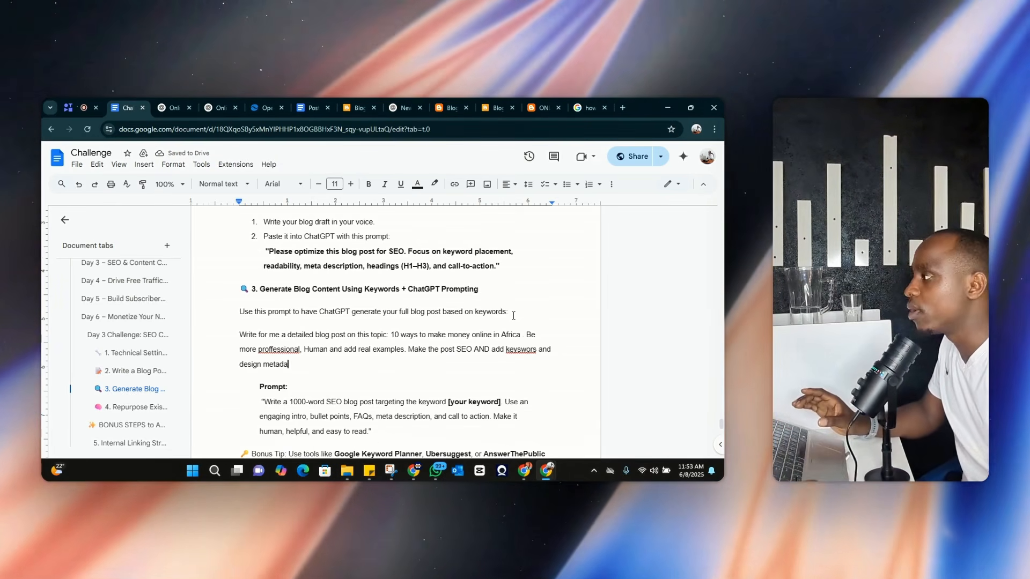
View the Google results for "how to make money online" and highlight the JumpTask result's description as a metadata example
click(589, 106)
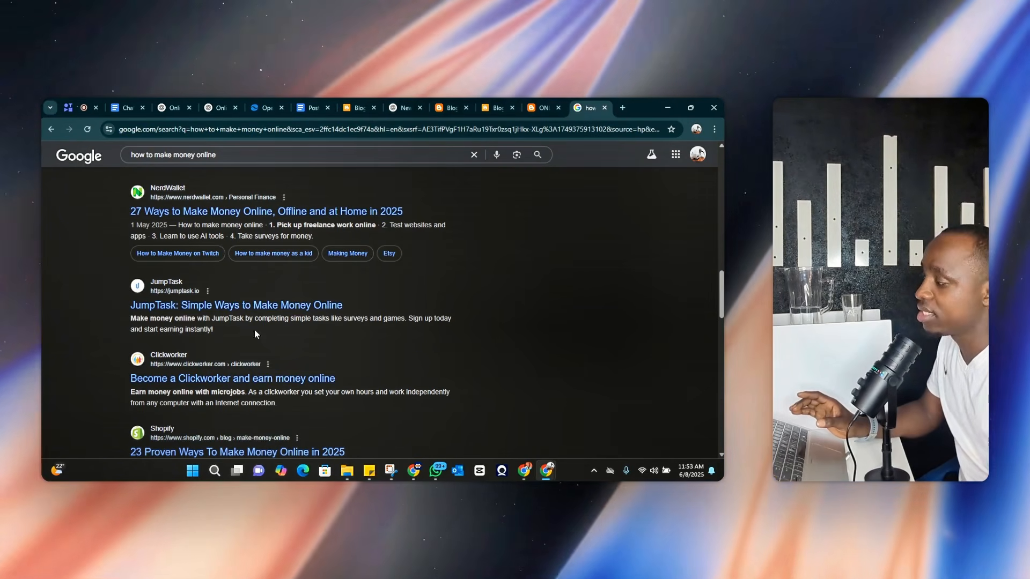
scroll(269, 333, down, 2)
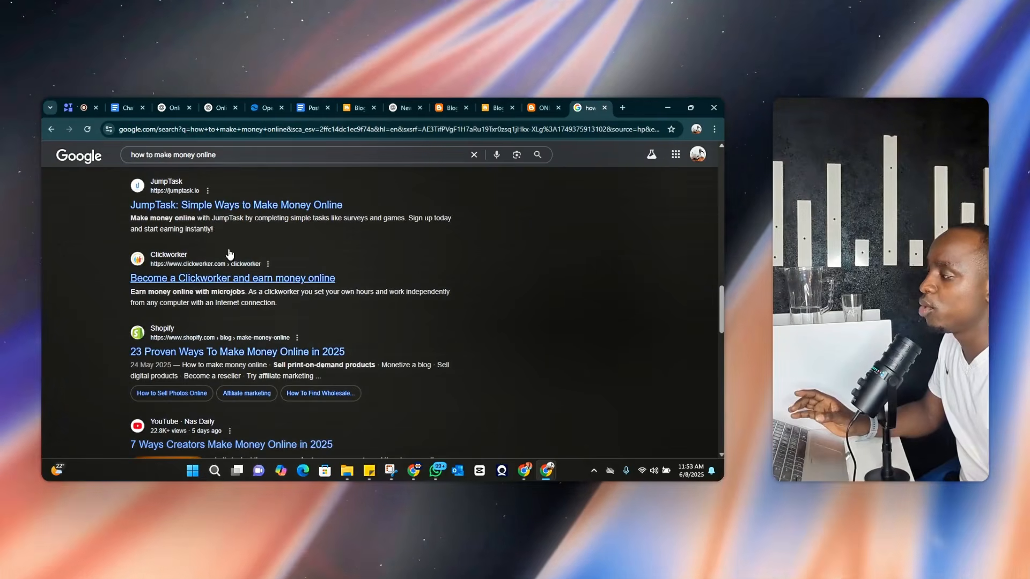
drag(213, 229, 119, 221)
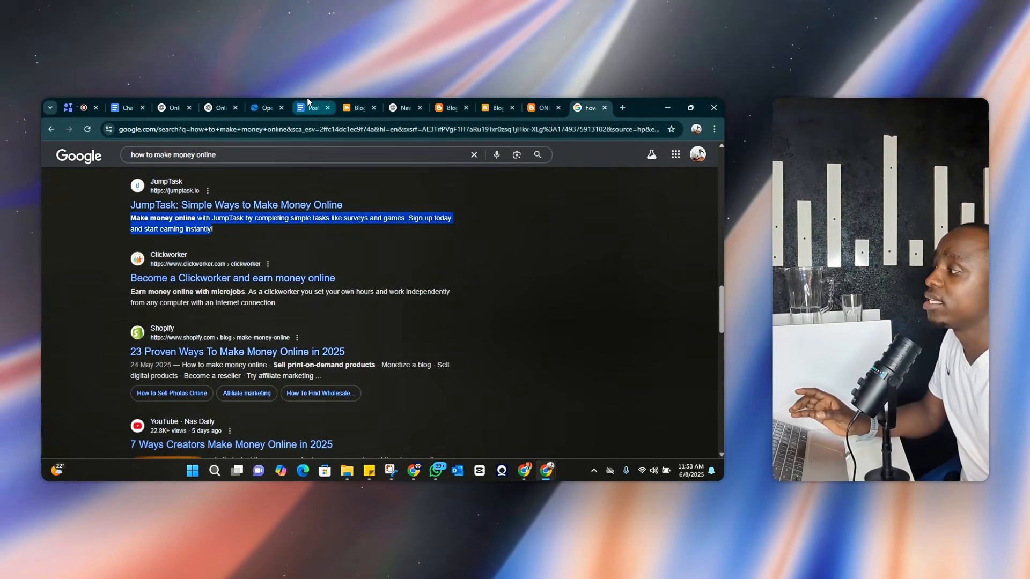
click(309, 104)
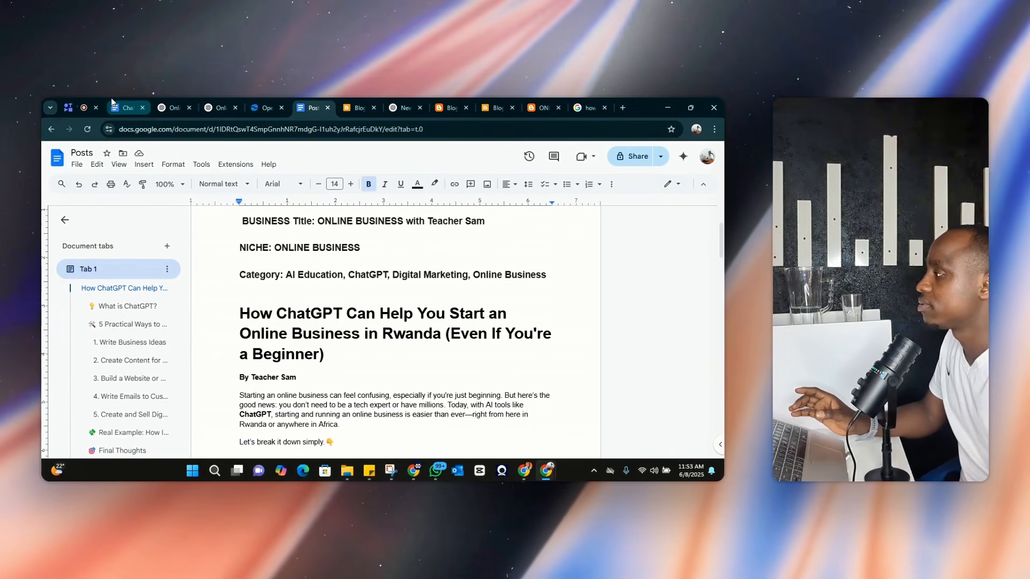
Return to the Challenge document and correct the prompt's misspelled words to "professional", "keywords" and "metadata" using the spelling suggestions
click(113, 103)
right_click(280, 347)
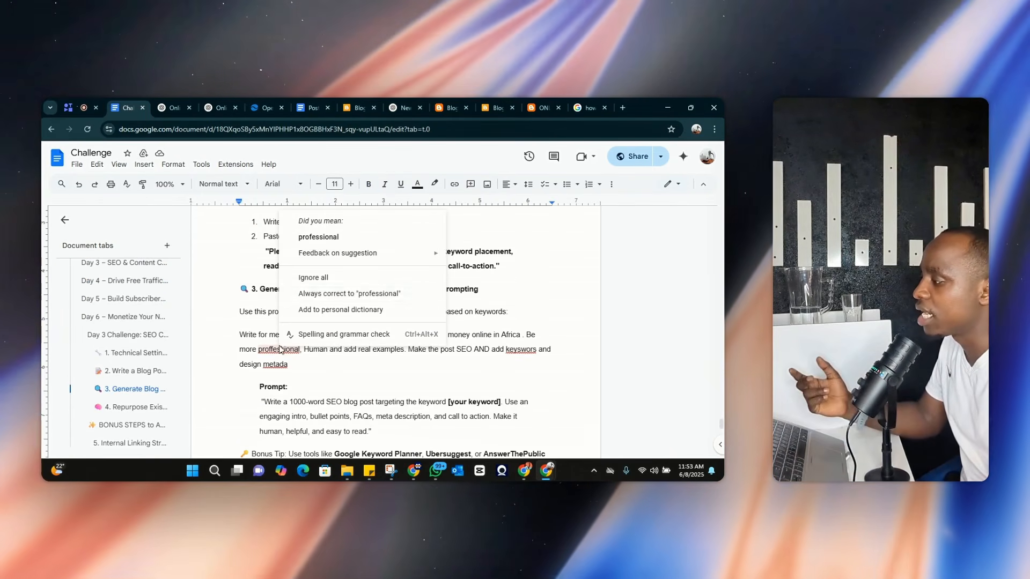
click(306, 236)
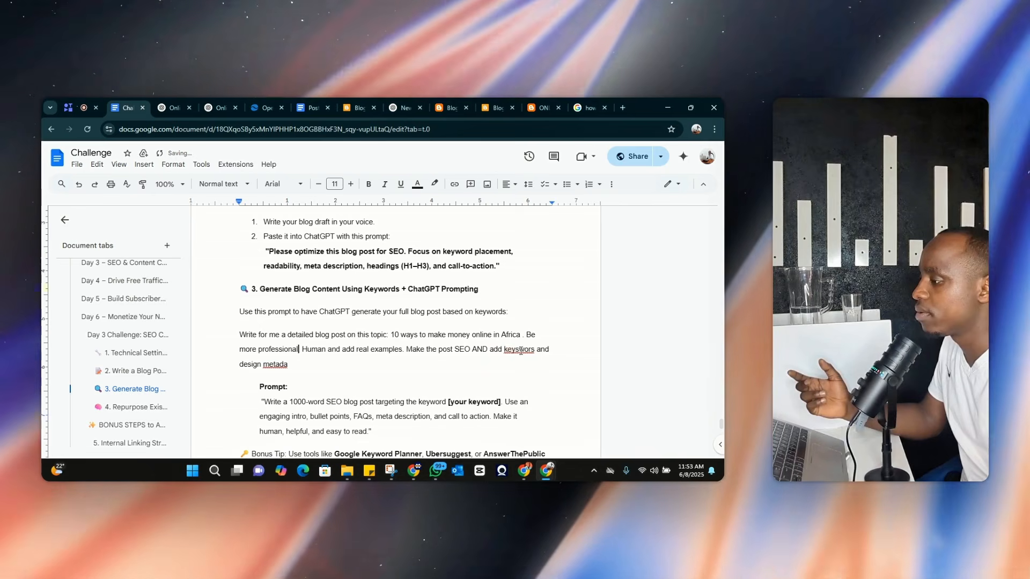
right_click(520, 351)
click(541, 241)
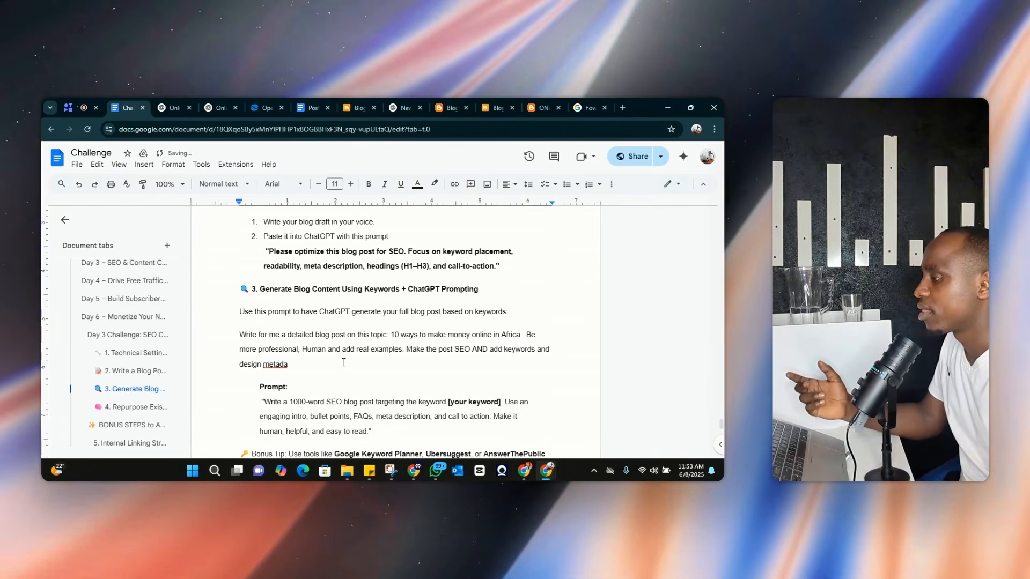
right_click(279, 364)
click(316, 253)
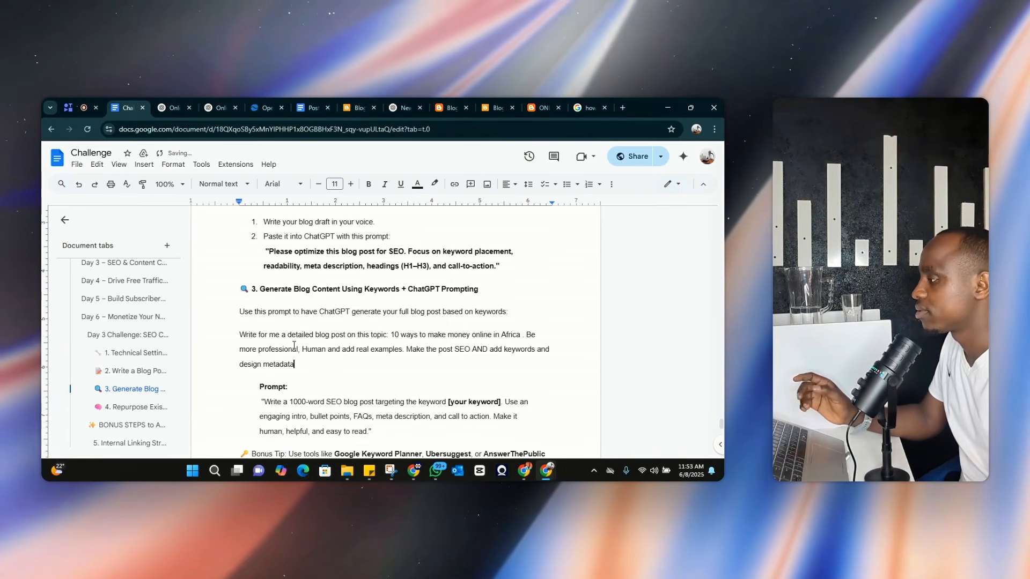
End the example prompt with "This post will be published on the Blogger website.", accepting the grammar suggestion that adds "the"
text(. This post)
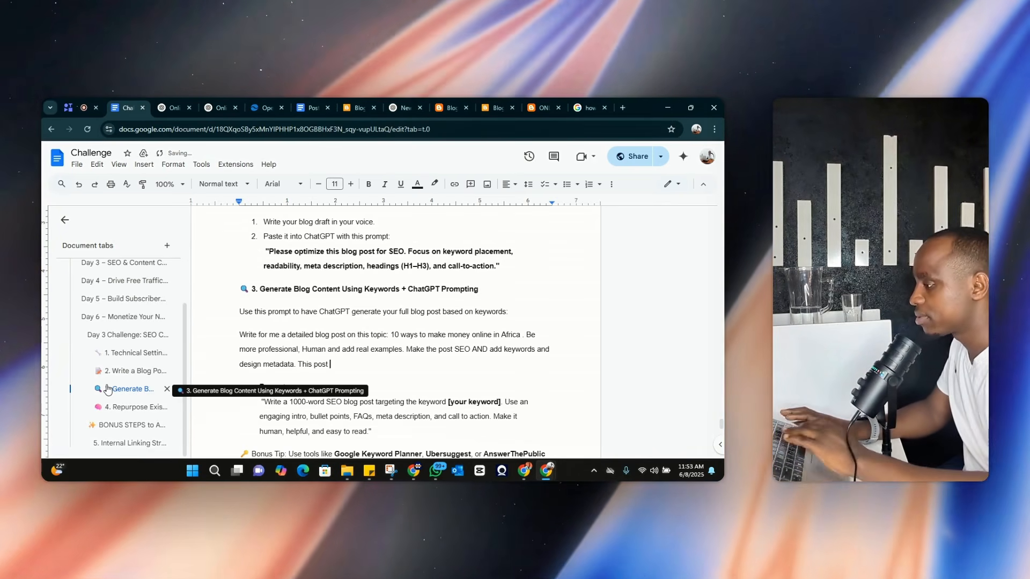
text( will be pub)
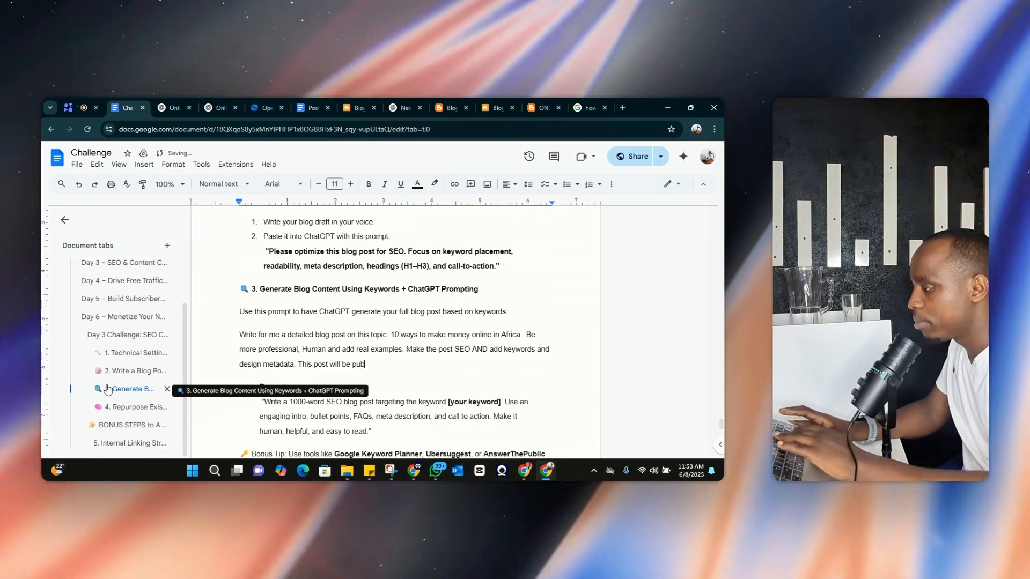
text(lished on Bl)
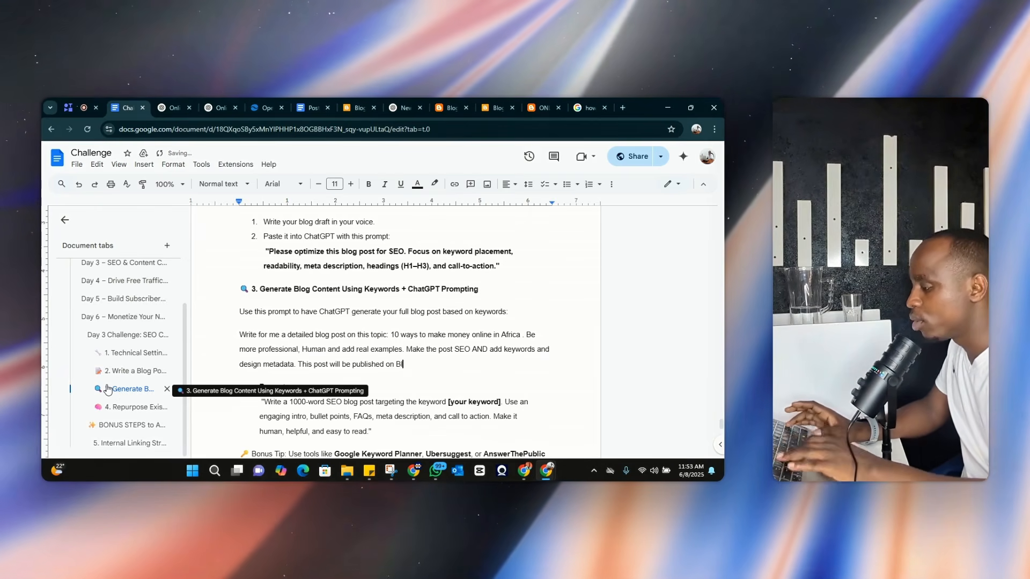
text(ogger website.)
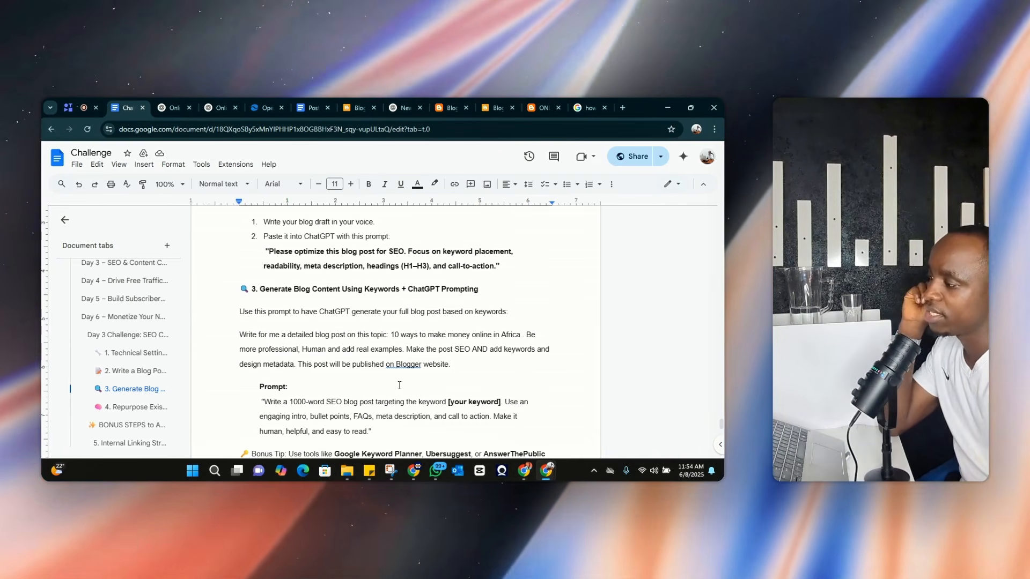
click(397, 364)
click(420, 390)
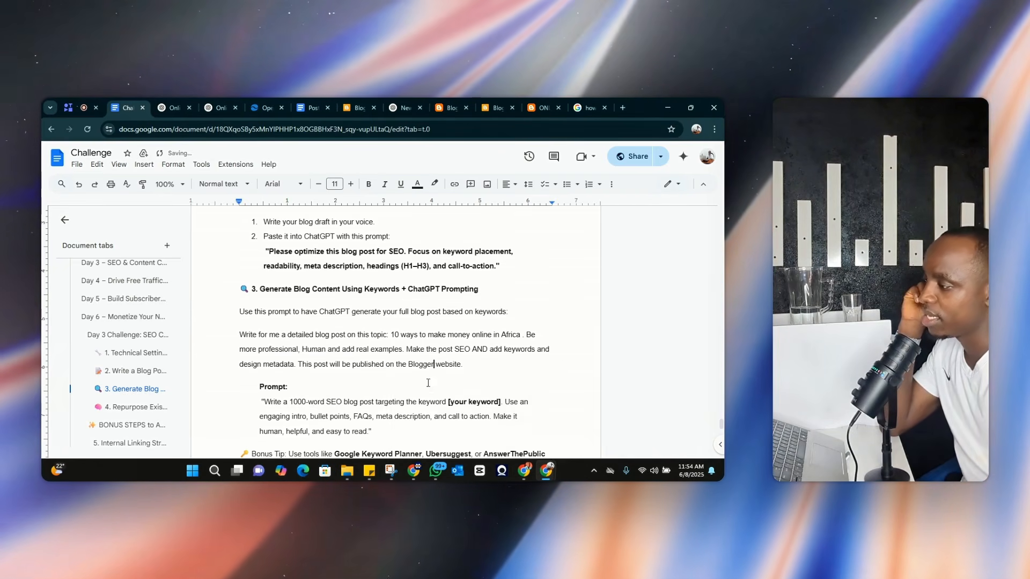
Copy the whole example prompt from the Challenge document
drag(461, 370, 255, 346)
key(ctrl+c)
right_click(266, 349)
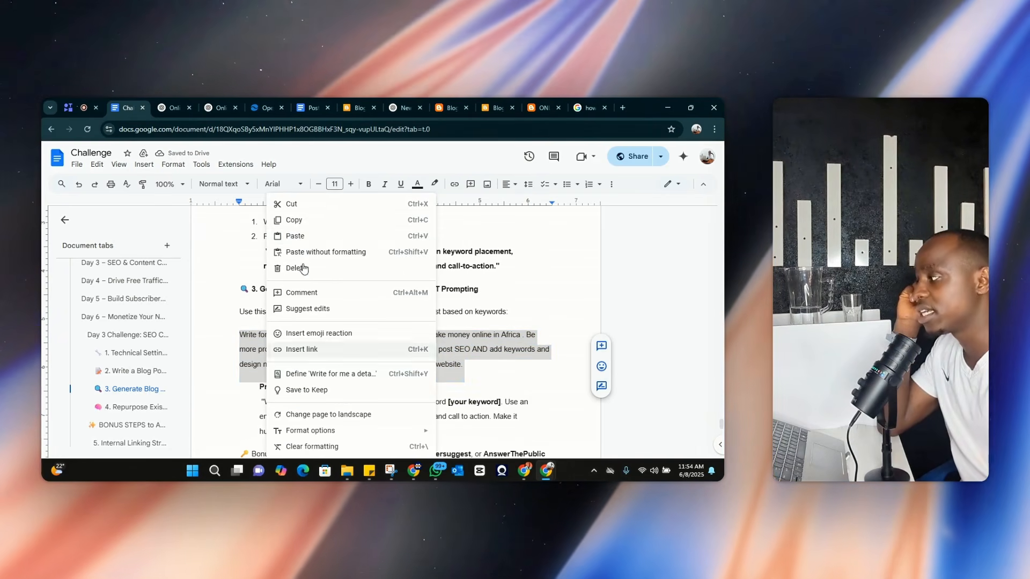
click(302, 221)
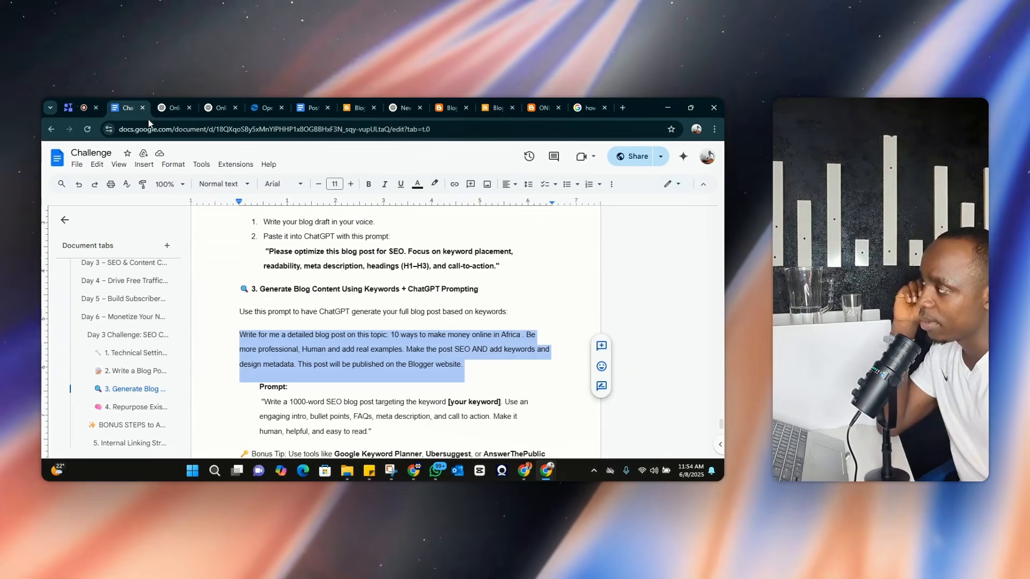
Switch to the "Online Business Pages SEO" chat in ChatGPT, close its open canvas and paste the blog post prompt into the message box
click(181, 100)
click(215, 104)
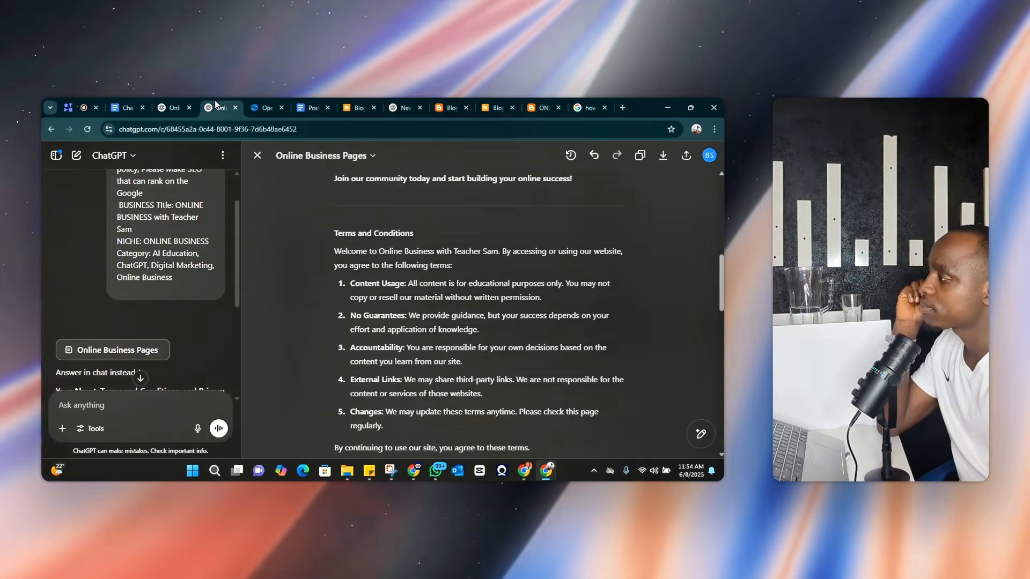
scroll(243, 156, down, 5)
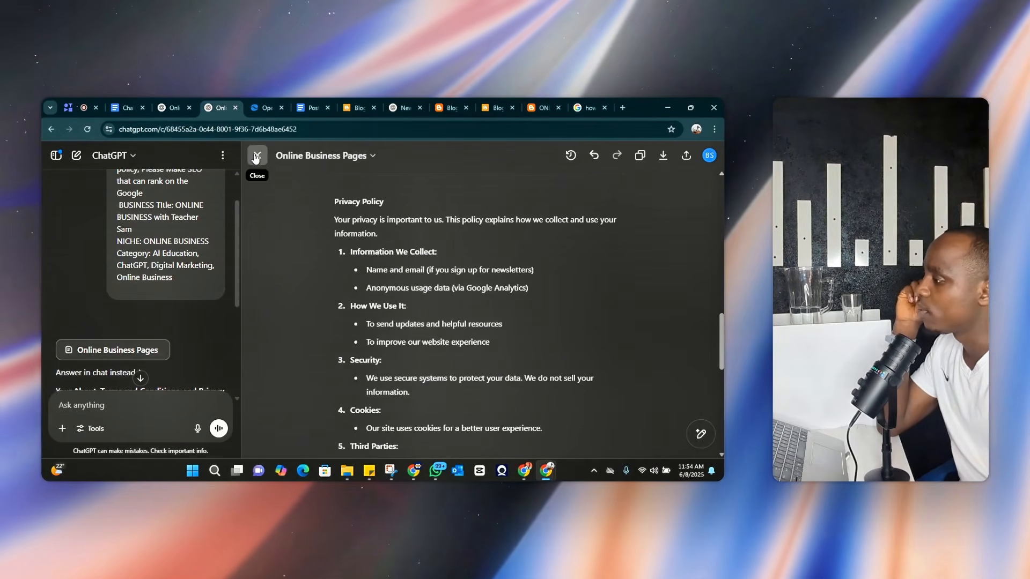
click(256, 156)
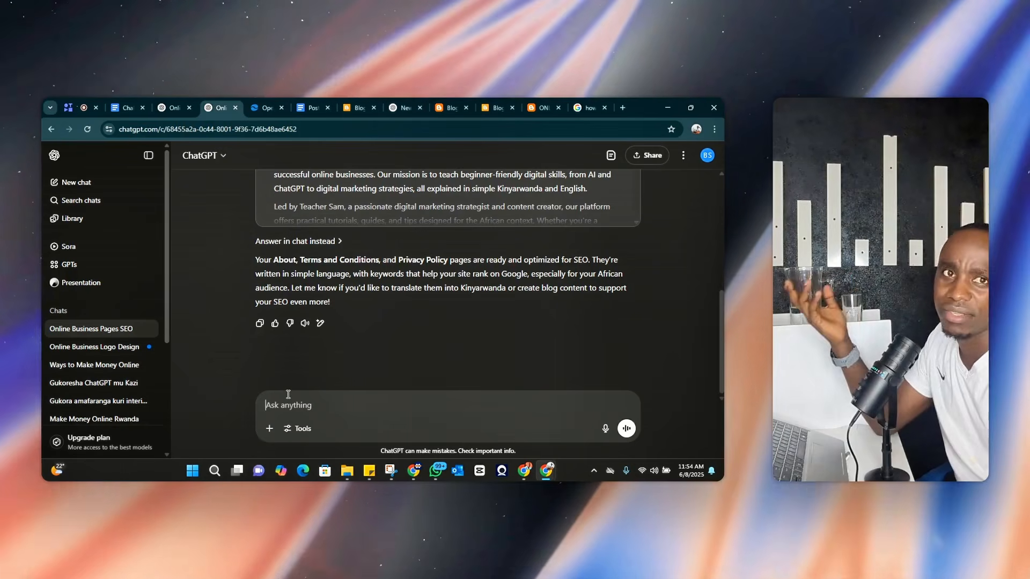
key(ctrl+v)
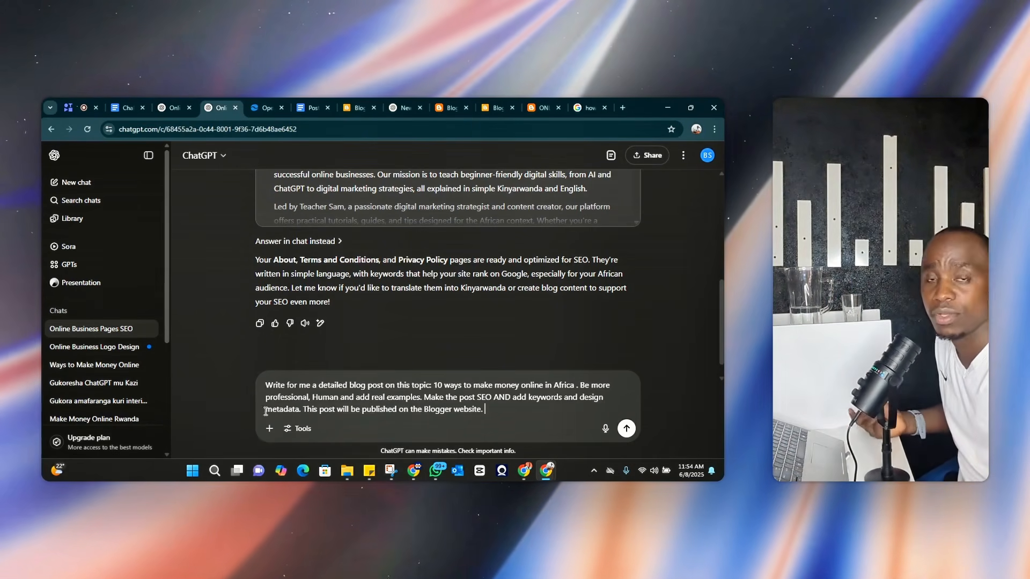
Send the blog post prompt and review the generated article from its tags back up to the title, meta description and keywords
click(626, 428)
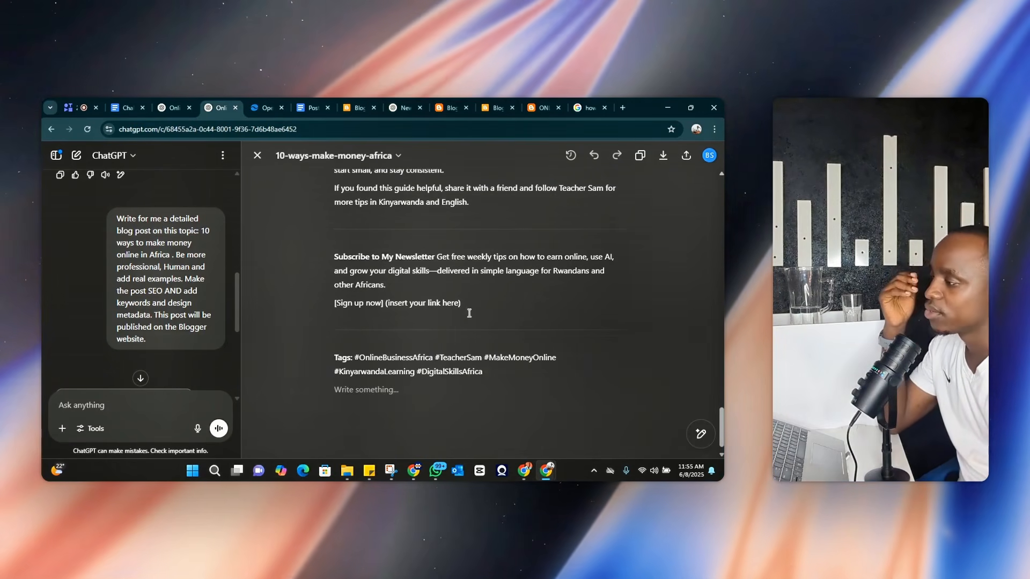
scroll(470, 313, up, 15)
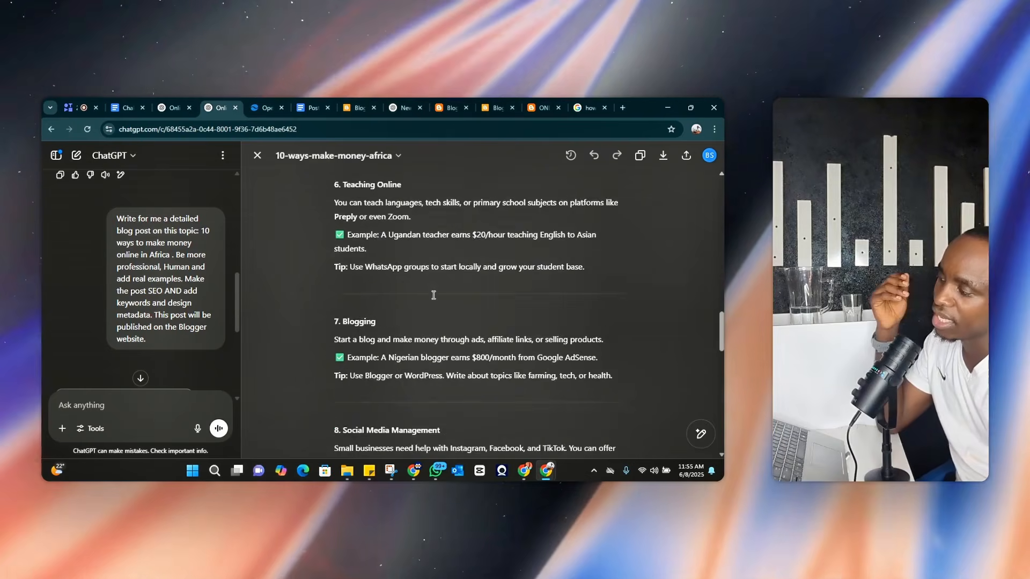
scroll(433, 295, up, 3)
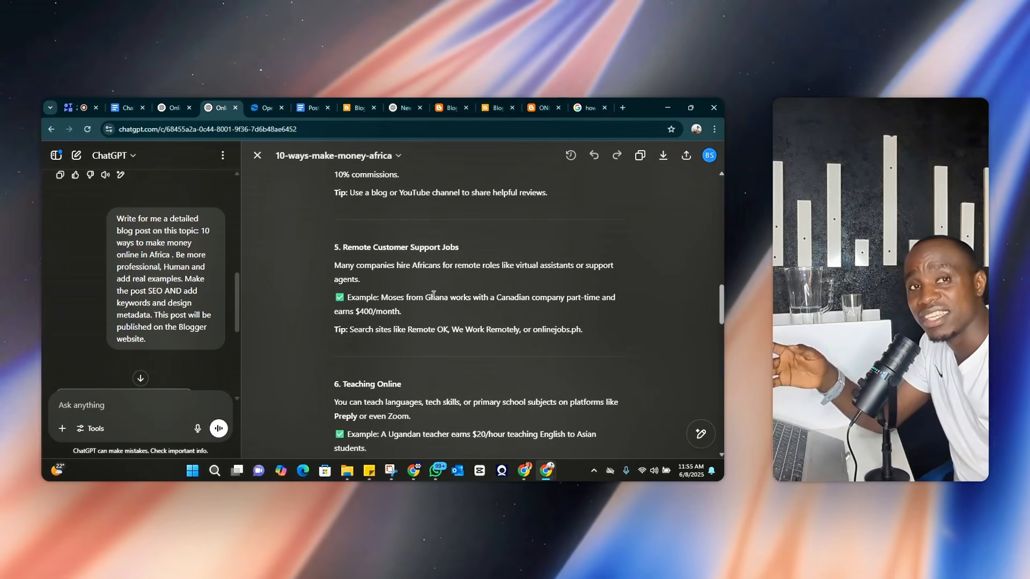
scroll(434, 295, up, 6)
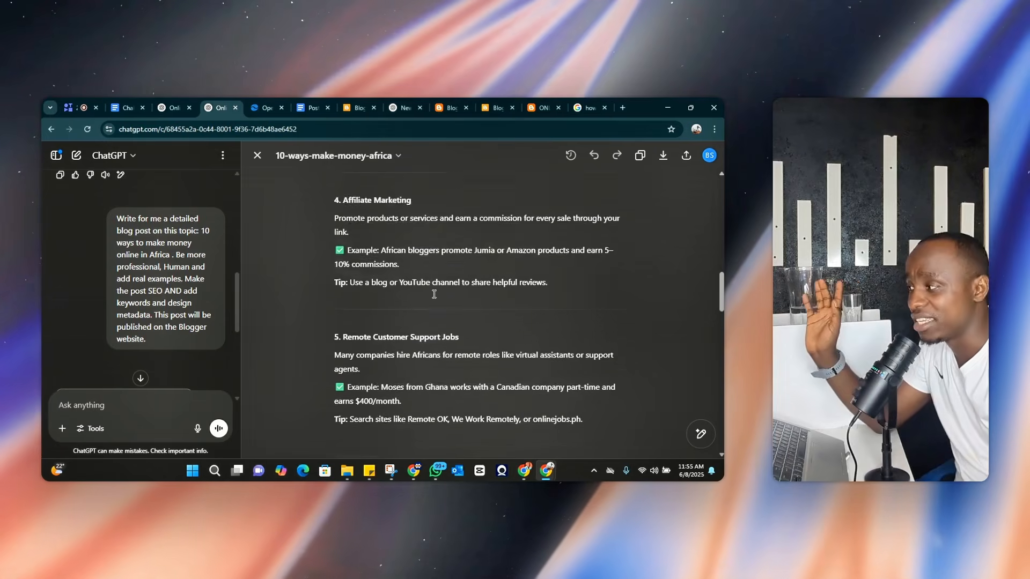
scroll(433, 294, up, 3)
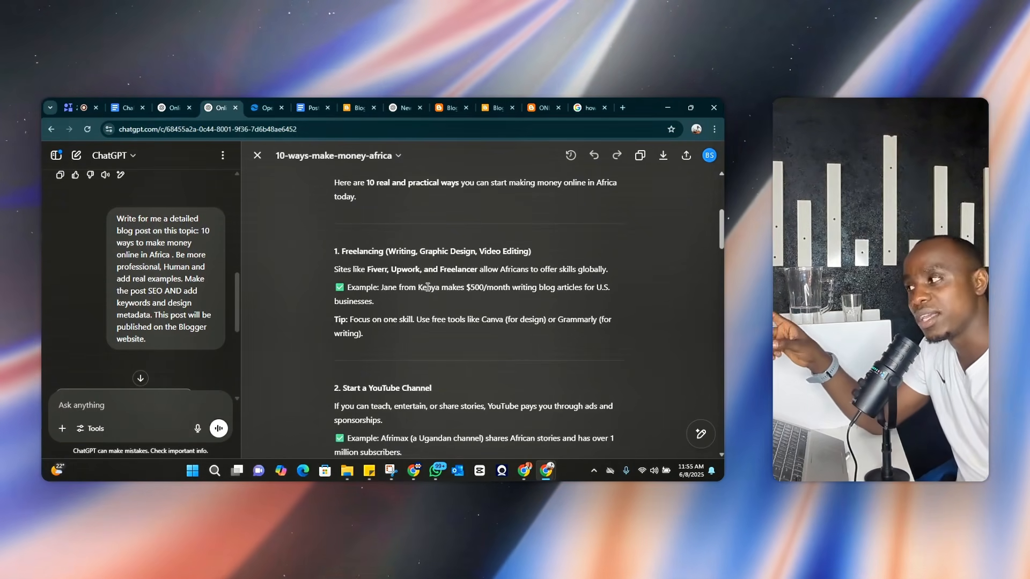
scroll(358, 251, up, 2)
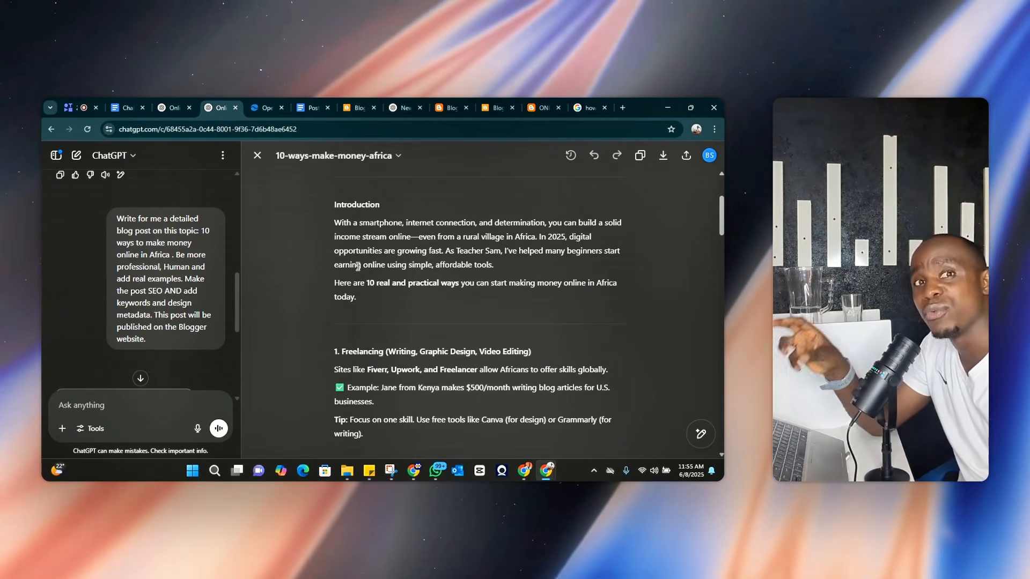
scroll(358, 265, up, 3)
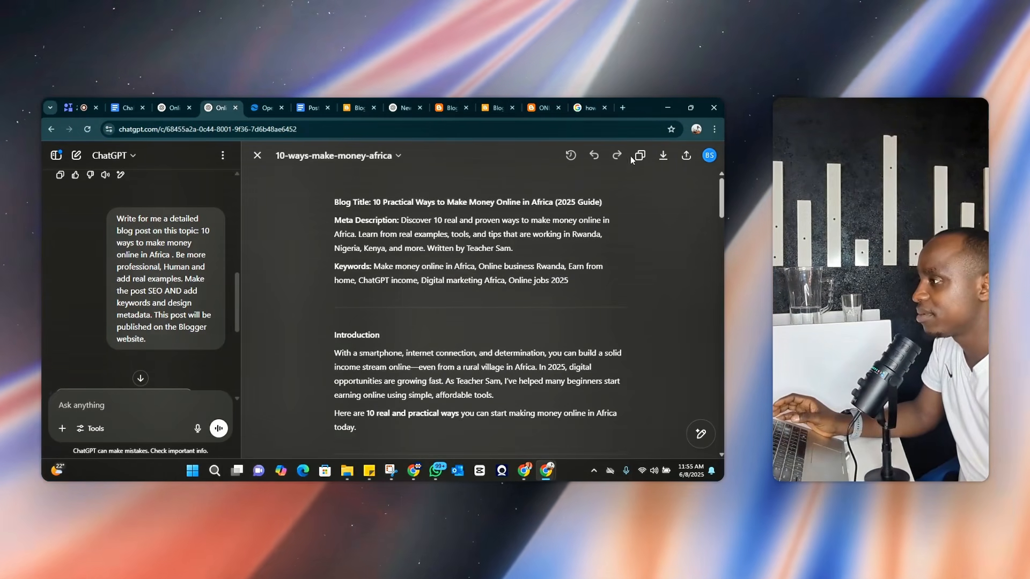
Copy the whole generated article, switch to Blogger and paste it into the body of a new post
click(634, 156)
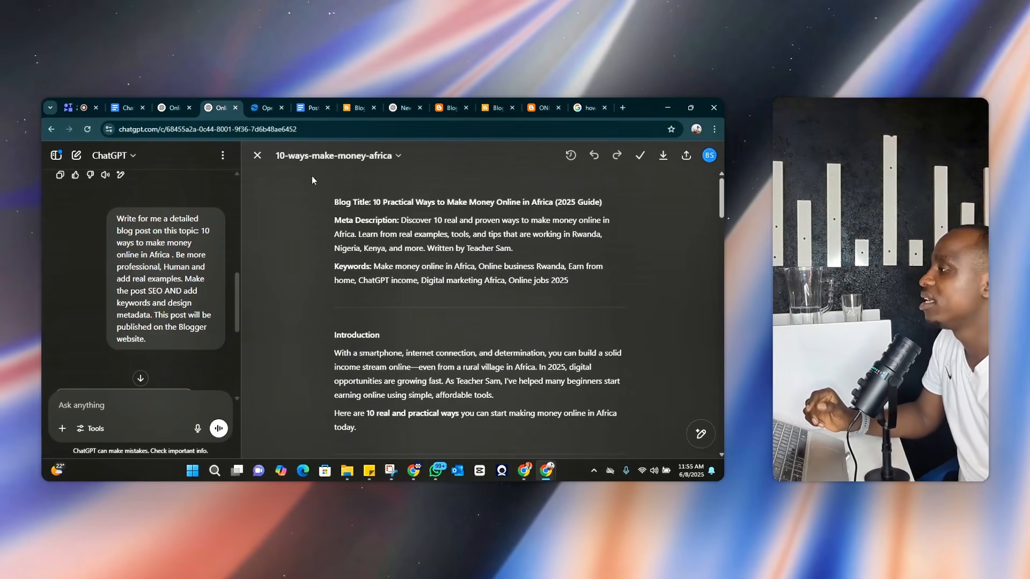
click(479, 110)
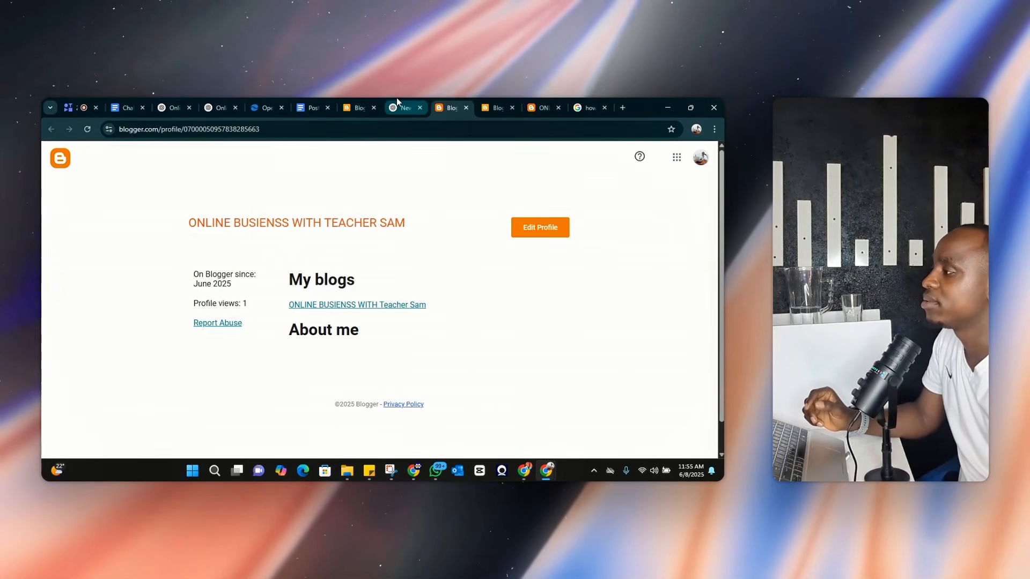
click(400, 105)
click(361, 107)
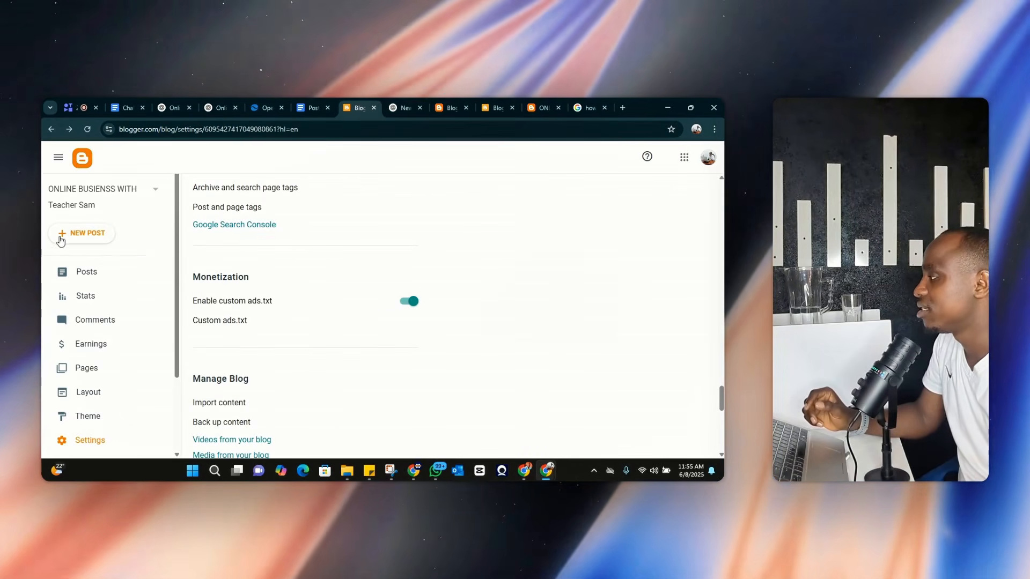
click(81, 237)
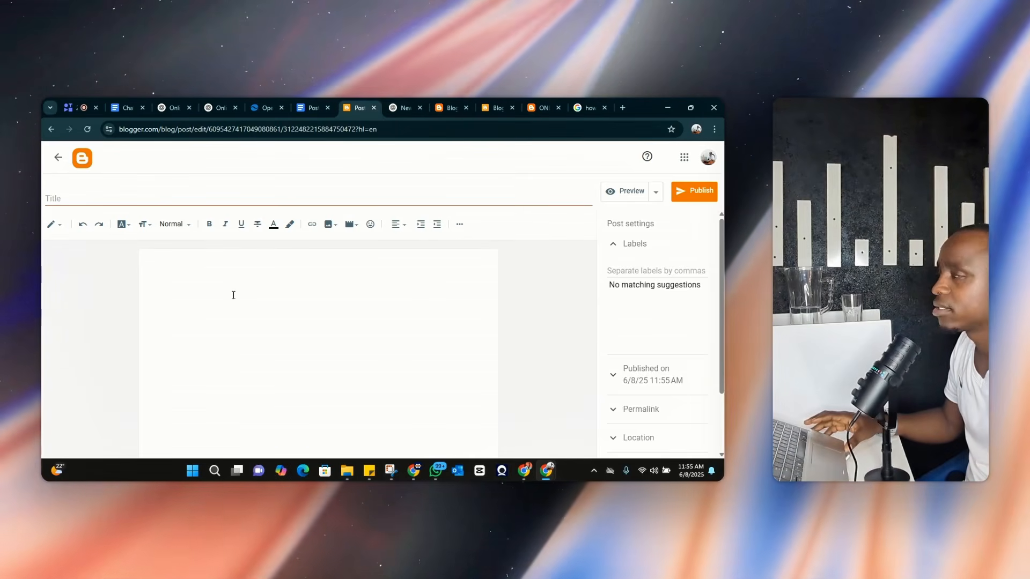
click(233, 295)
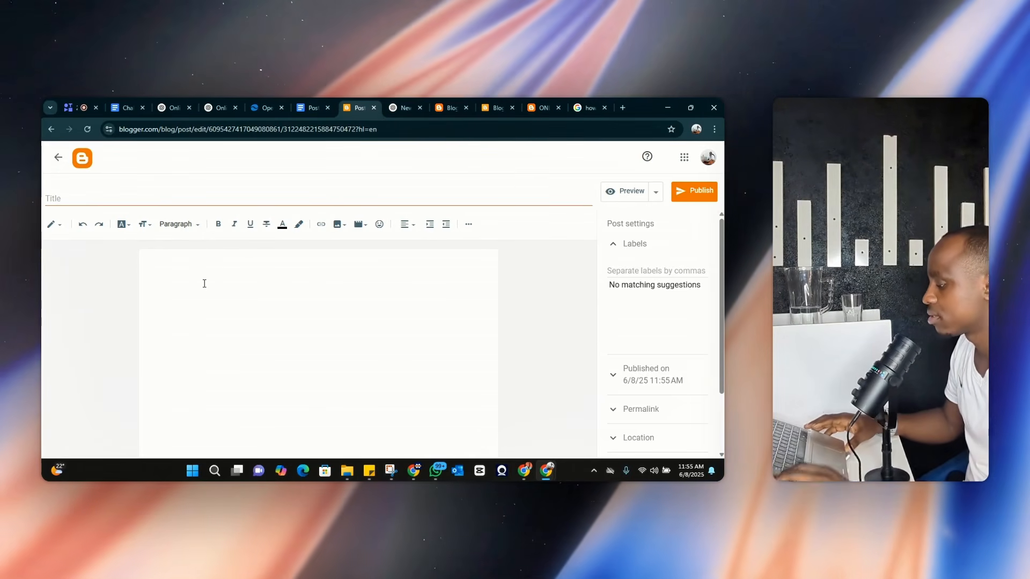
key(ctrl+v)
Delete the horizontal divider lines above sections 1, 2, 3 and 4 of the pasted post
scroll(204, 284, up, 15)
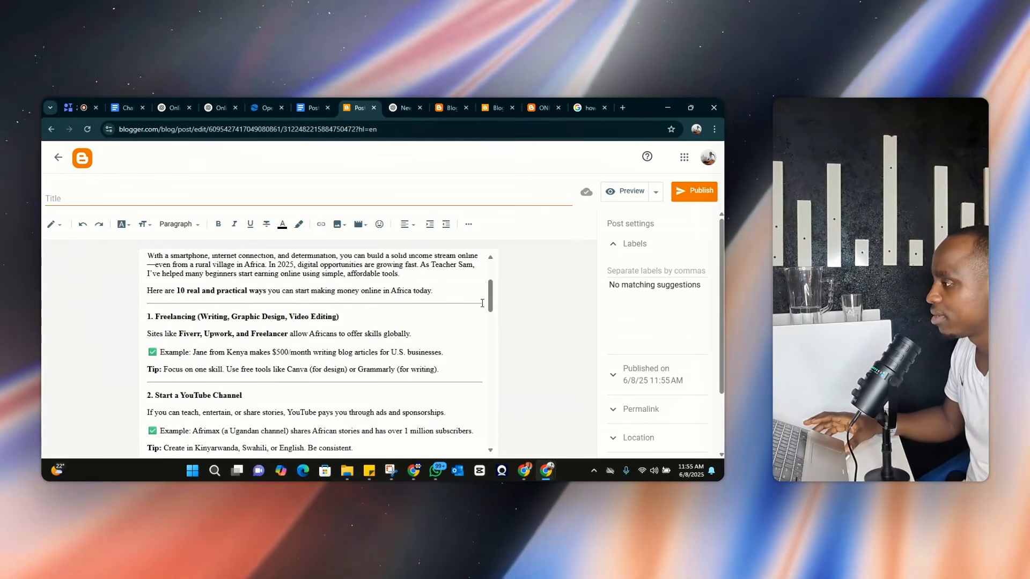
click(174, 300)
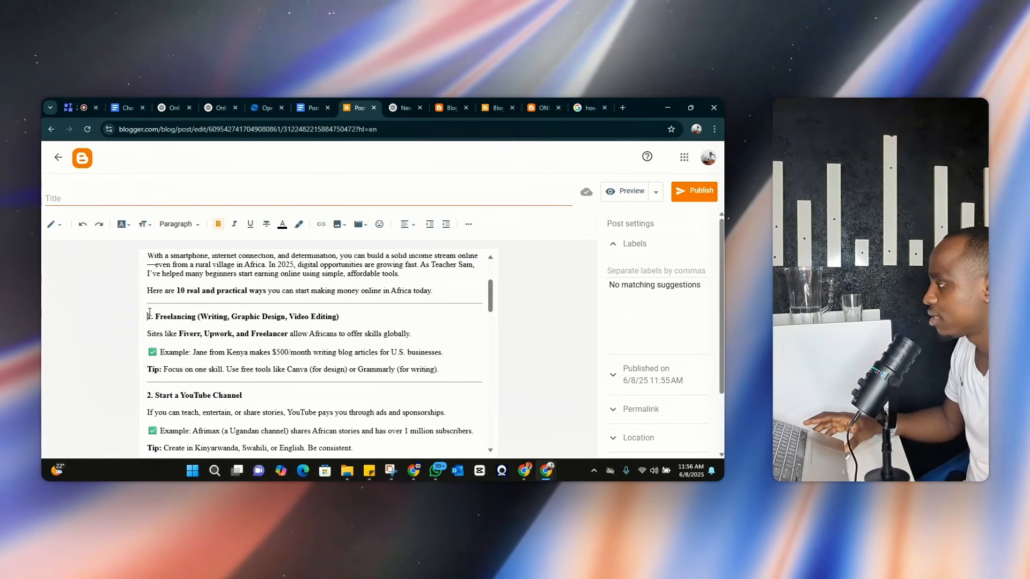
key(BackSpace)
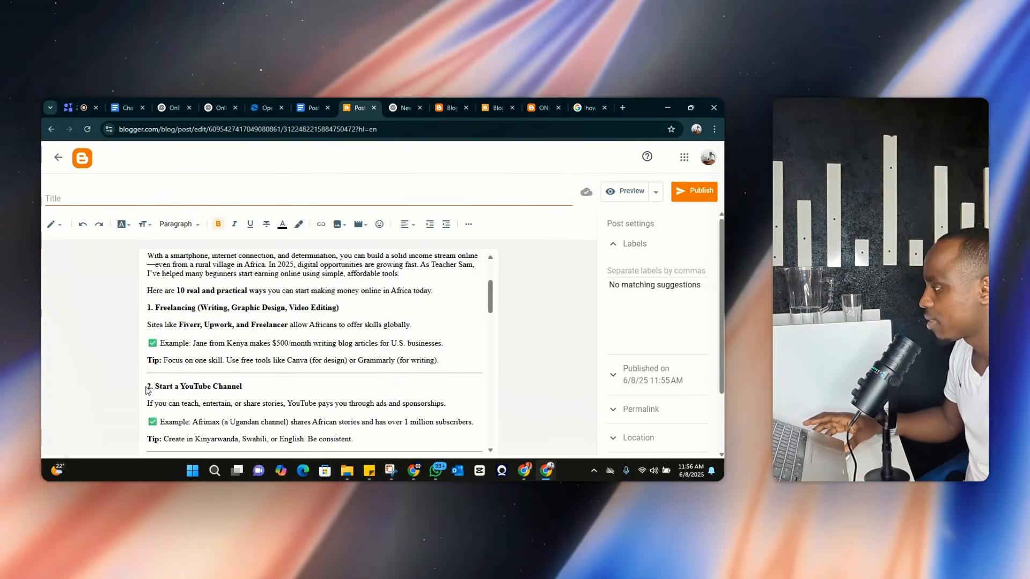
key(BackSpace)
scroll(166, 405, down, 2)
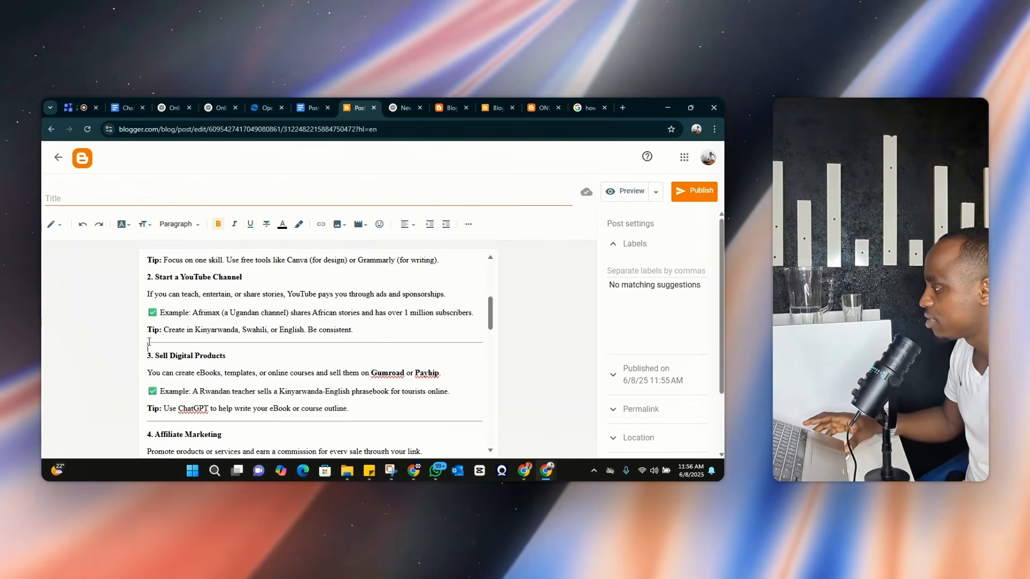
key(BackSpace)
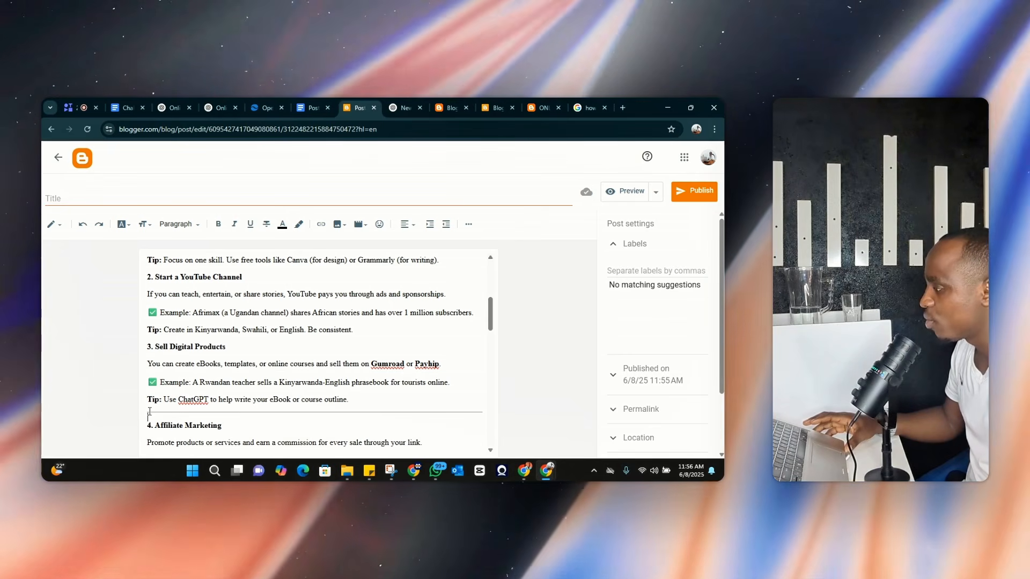
click(150, 412)
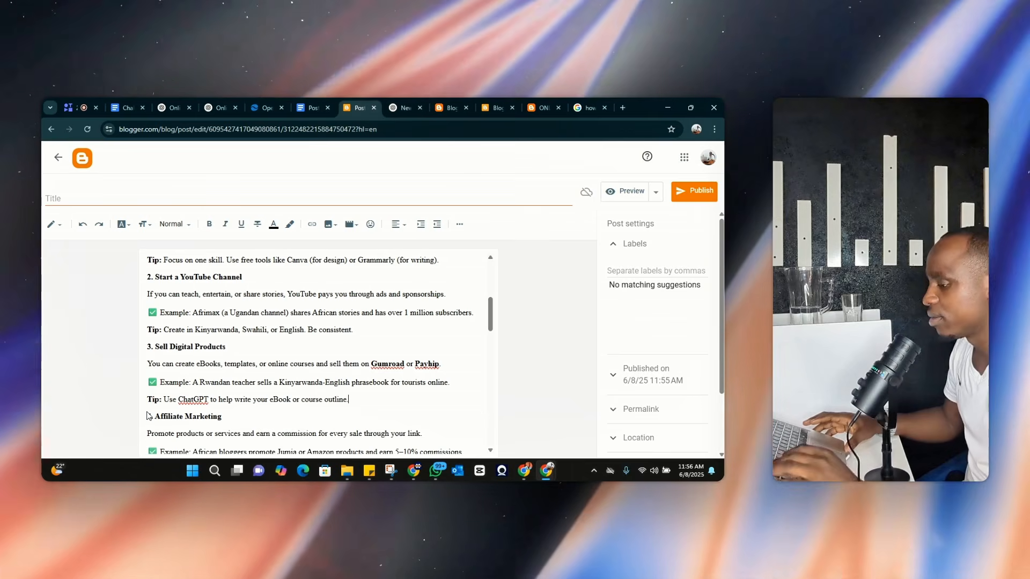
key(BackSpace)
Remove the horizontal divider lines above sections 6, 7, 8 and 9, from "Teaching Online" to "Sell Handmade or Local Products Online"
scroll(150, 417, down, 4)
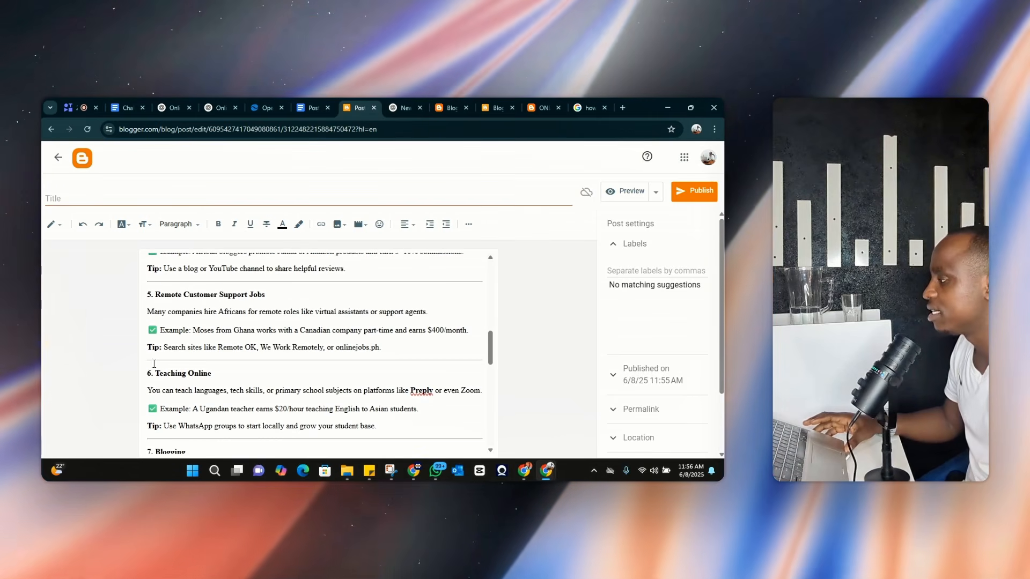
key(BackSpace)
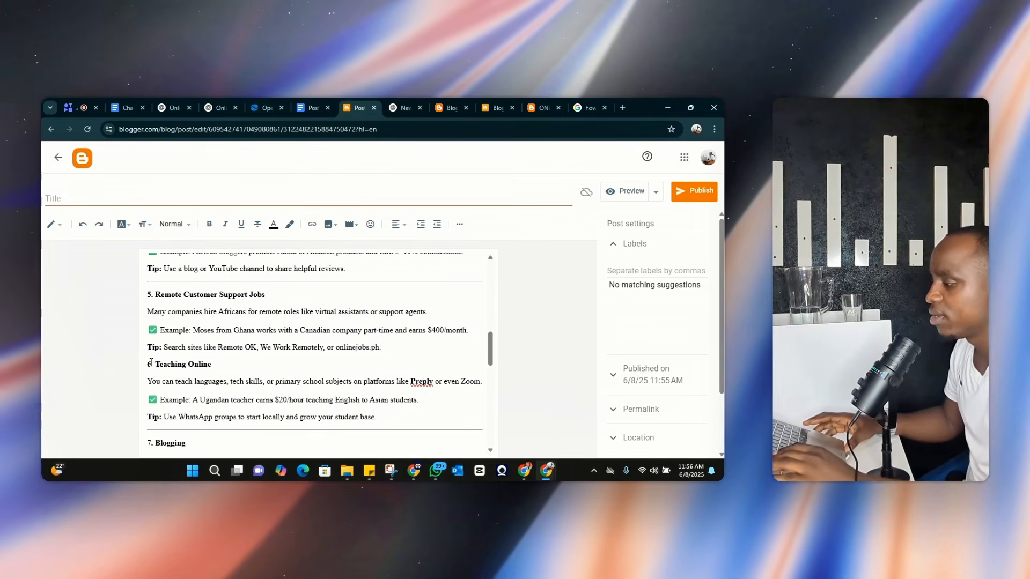
click(150, 429)
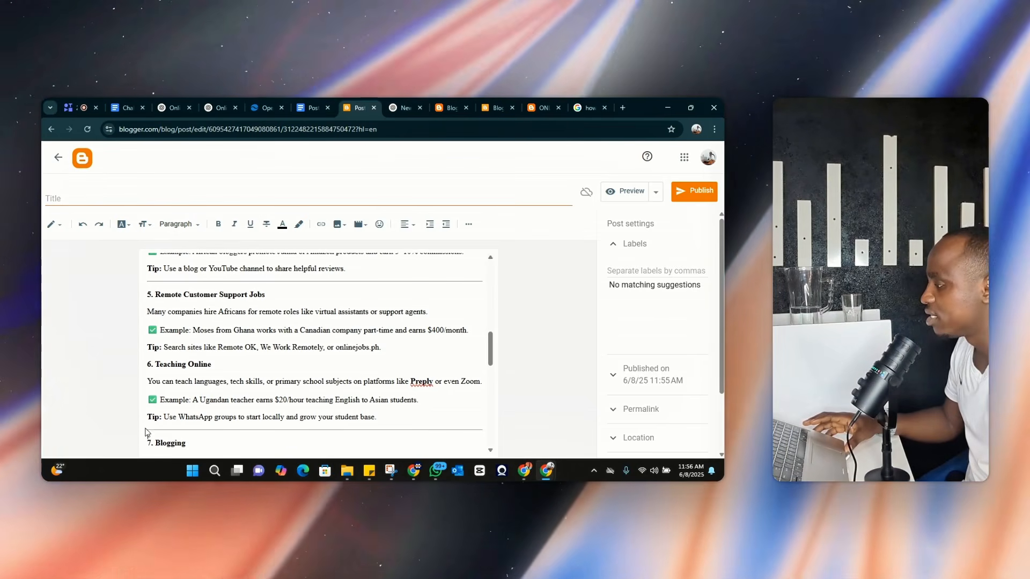
key(BackSpace)
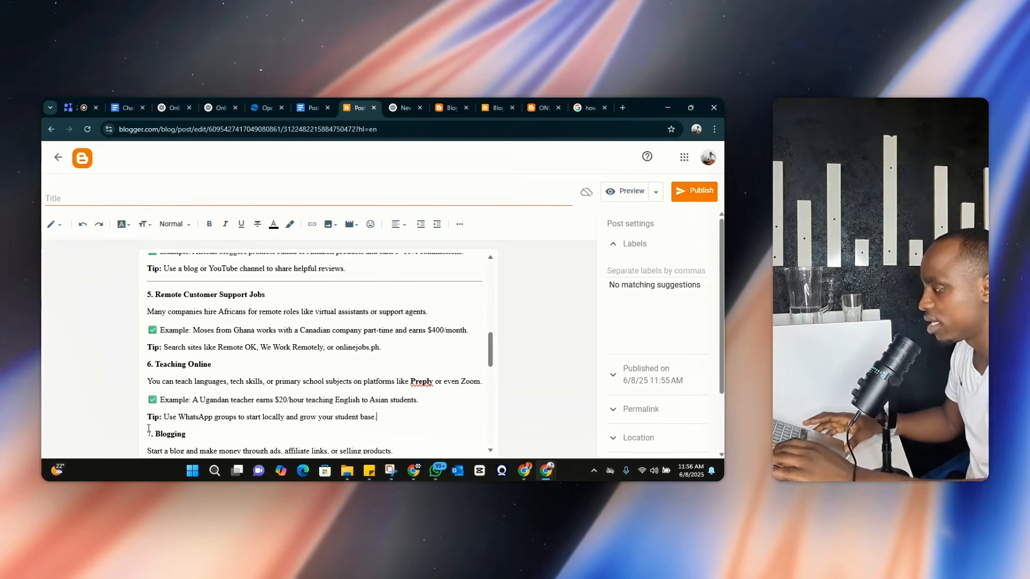
scroll(149, 428, down, 3)
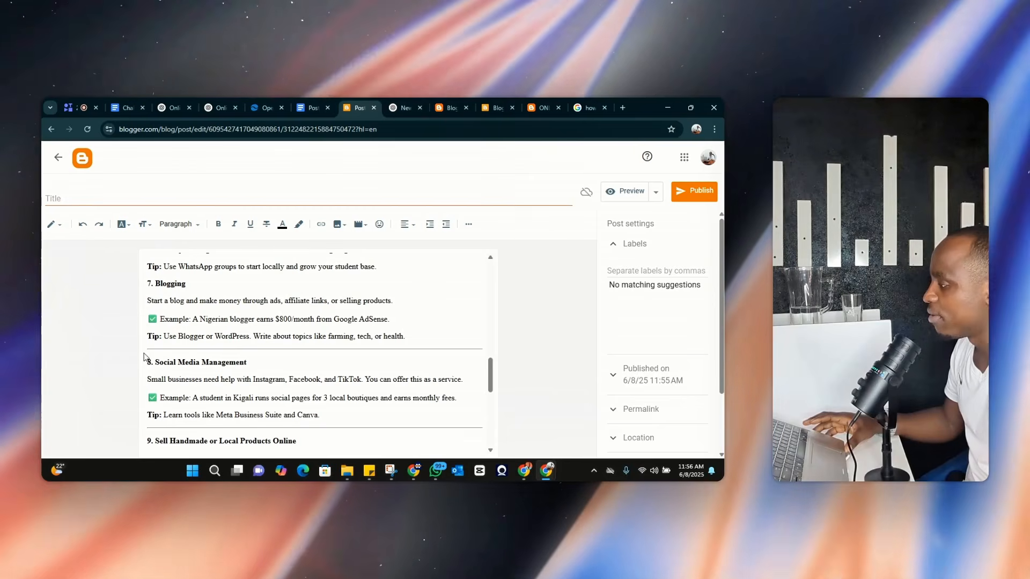
click(151, 348)
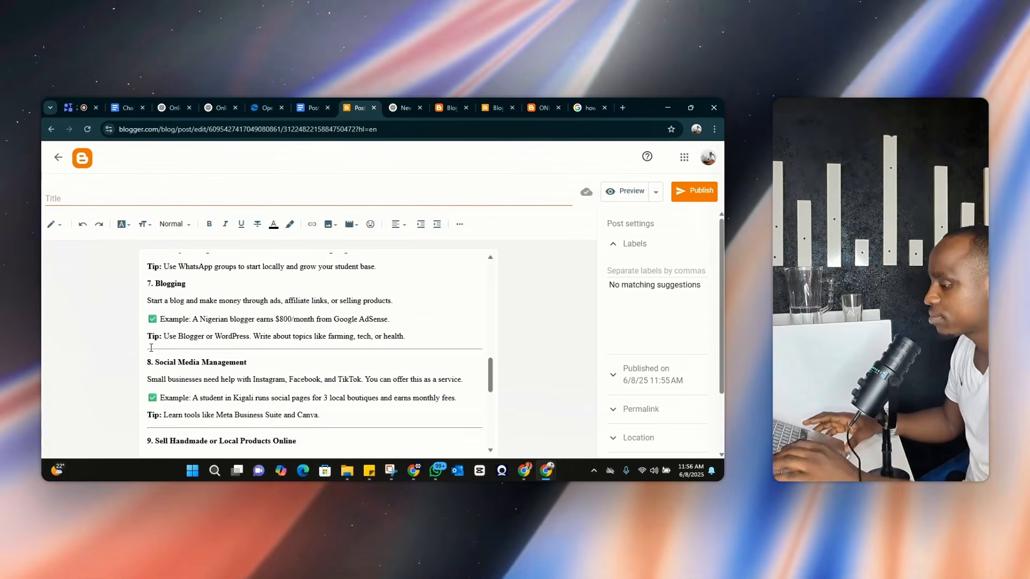
key(BackSpace)
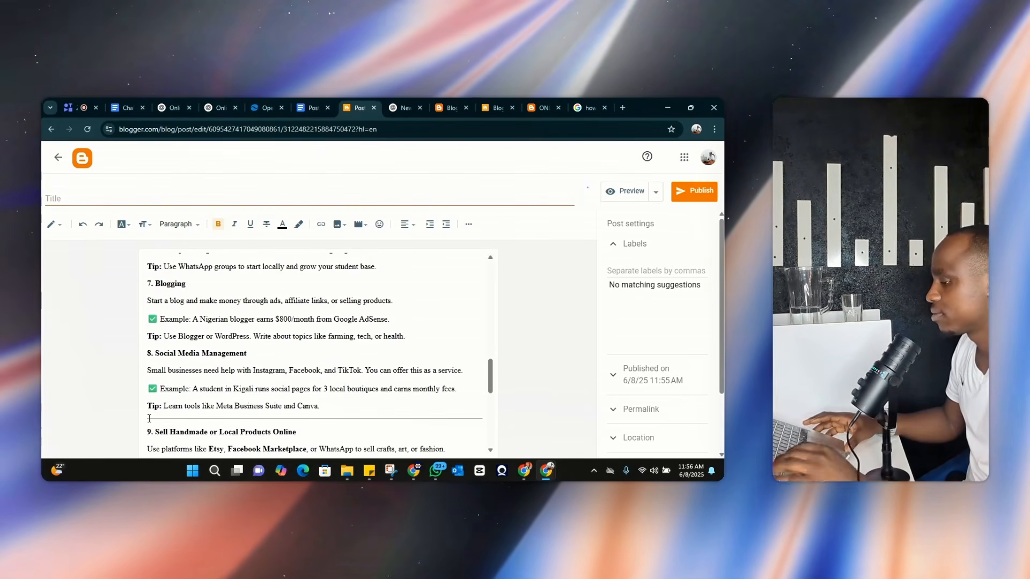
click(148, 418)
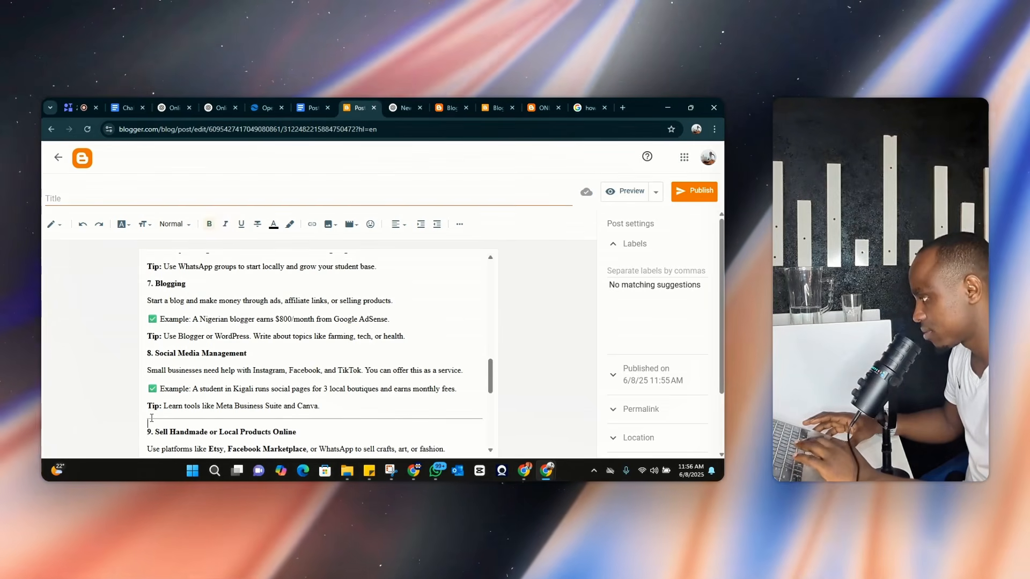
key(BackSpace)
Remove the divider lines above section 10, "Final Thoughts" and "Subscribe to My Newsletter"
scroll(151, 417, down, 2)
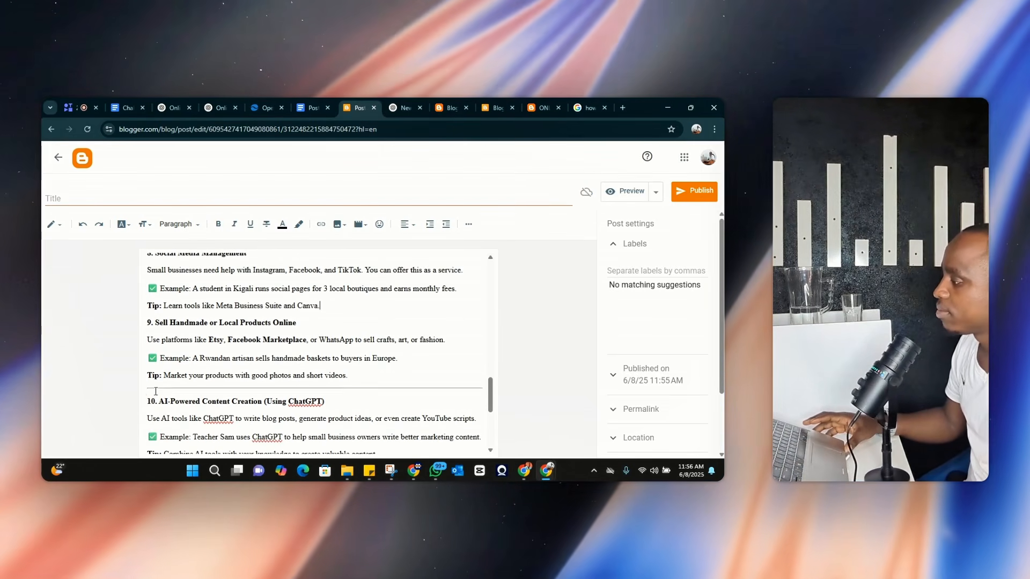
click(153, 389)
key(BackSpace)
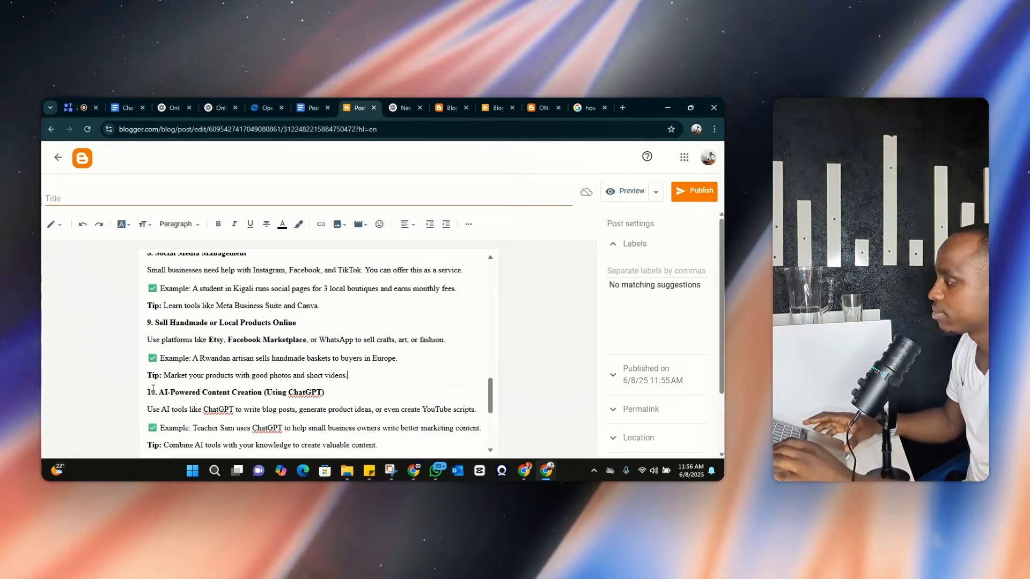
scroll(257, 387, down, 3)
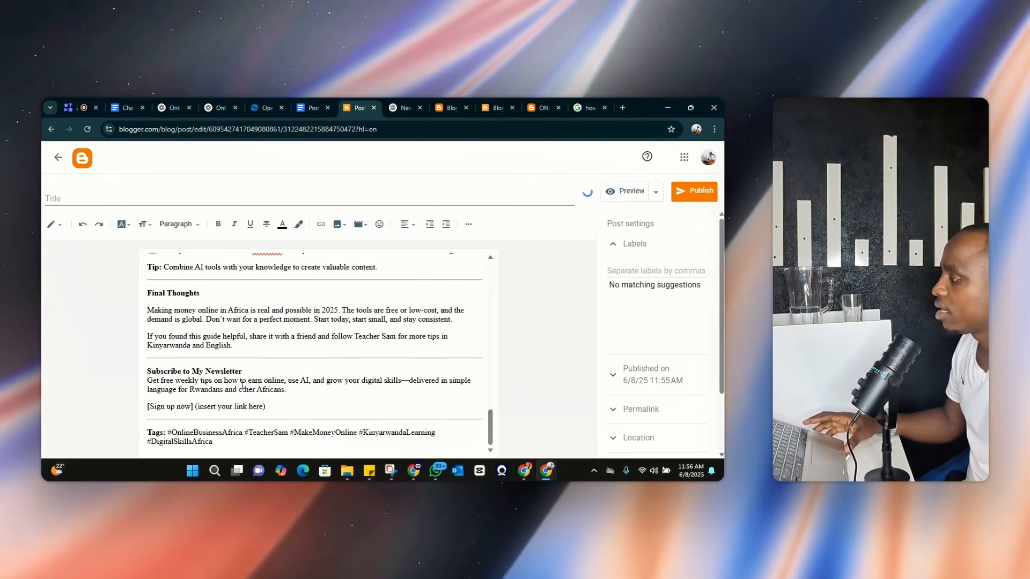
key(BackSpace)
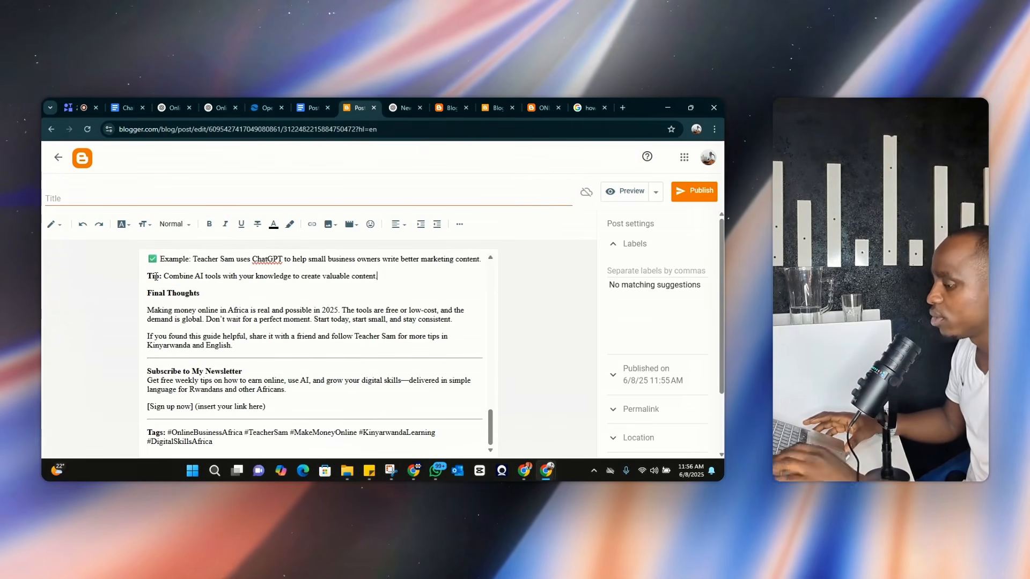
click(150, 367)
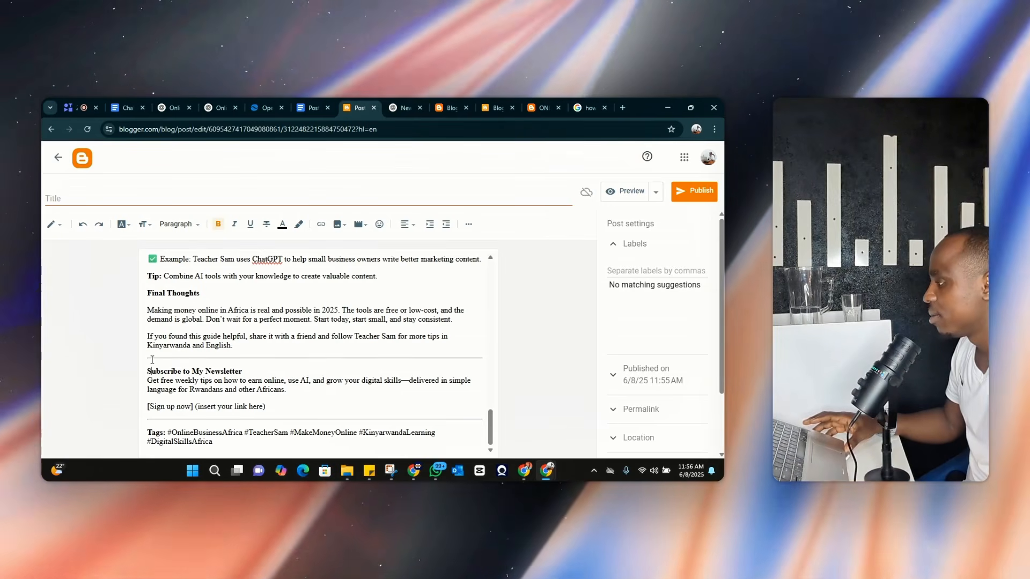
key(BackSpace)
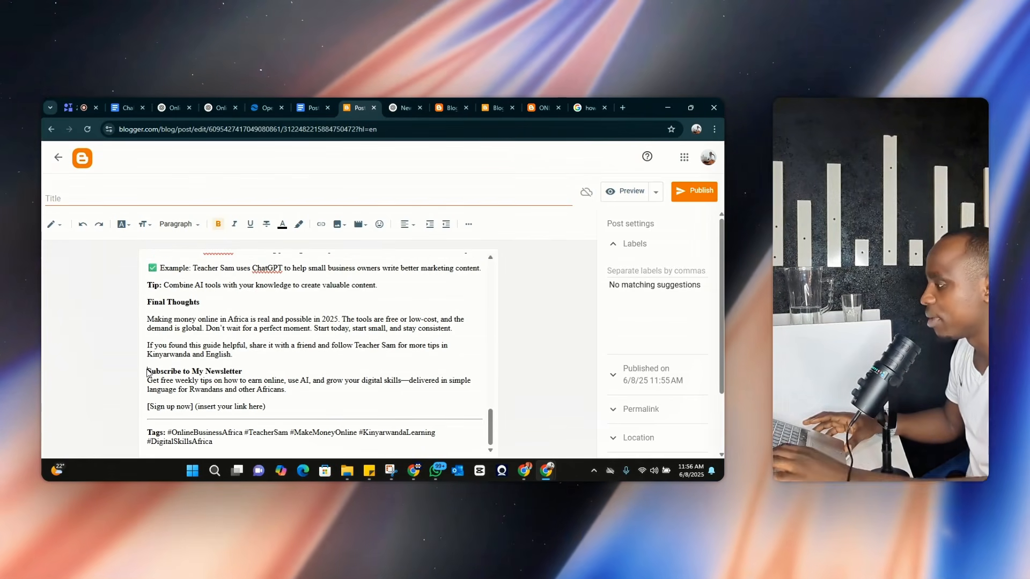
Delete the "Subscribe to My Newsletter" section with its sign-up line and the divider above the tags
drag(150, 369, 268, 409)
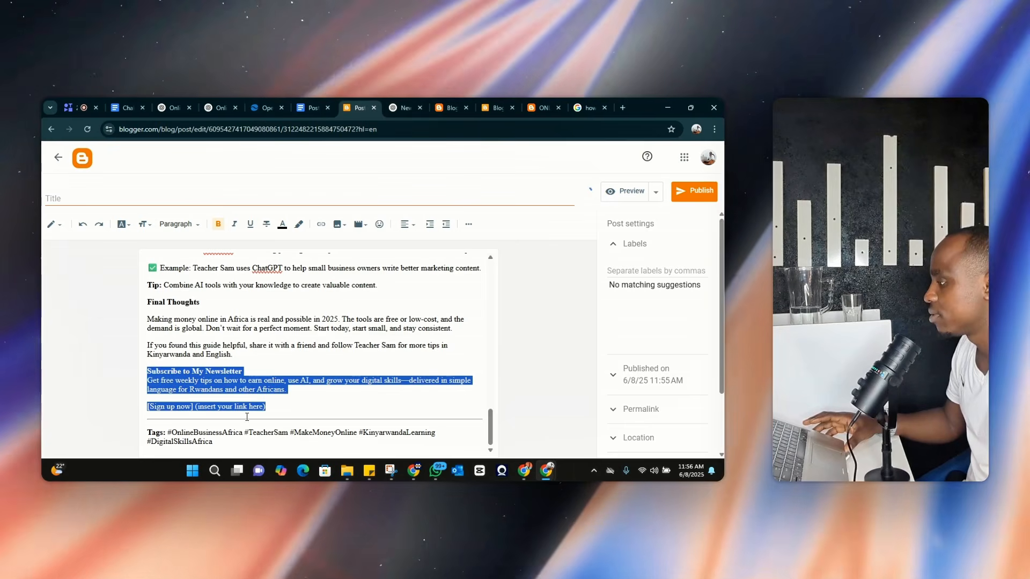
key(BackSpace)
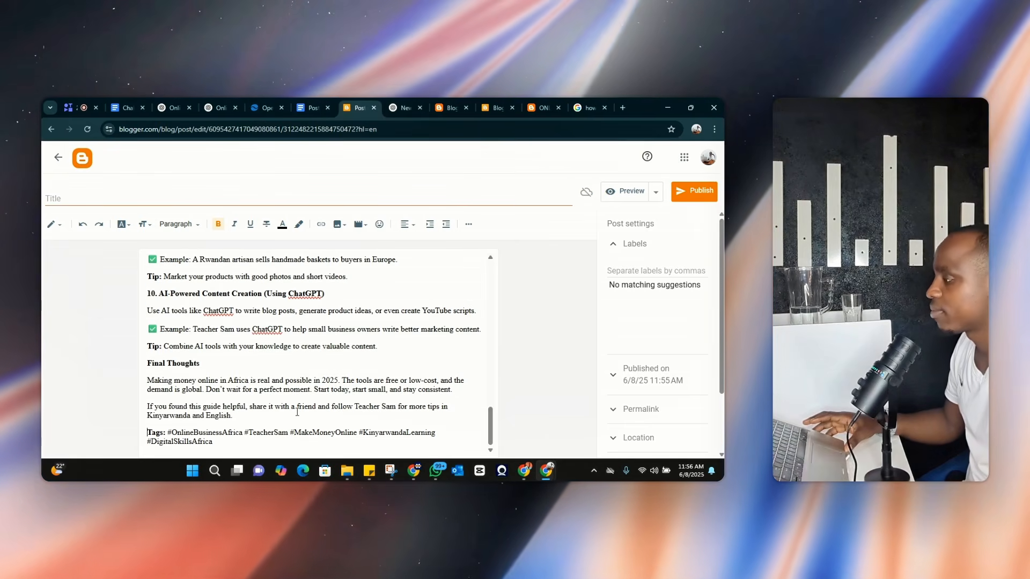
scroll(297, 413, up, 20)
scroll(210, 314, up, 2)
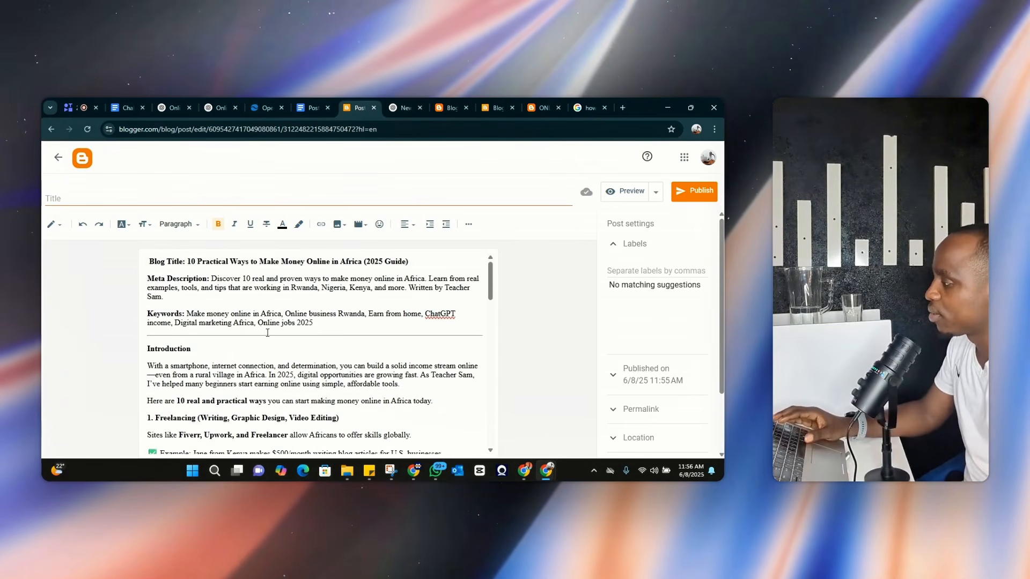
Copy "10 Practical Ways to Make Money Online in Africa (2025 Guide)" from the post body into the post title
drag(408, 261, 242, 266)
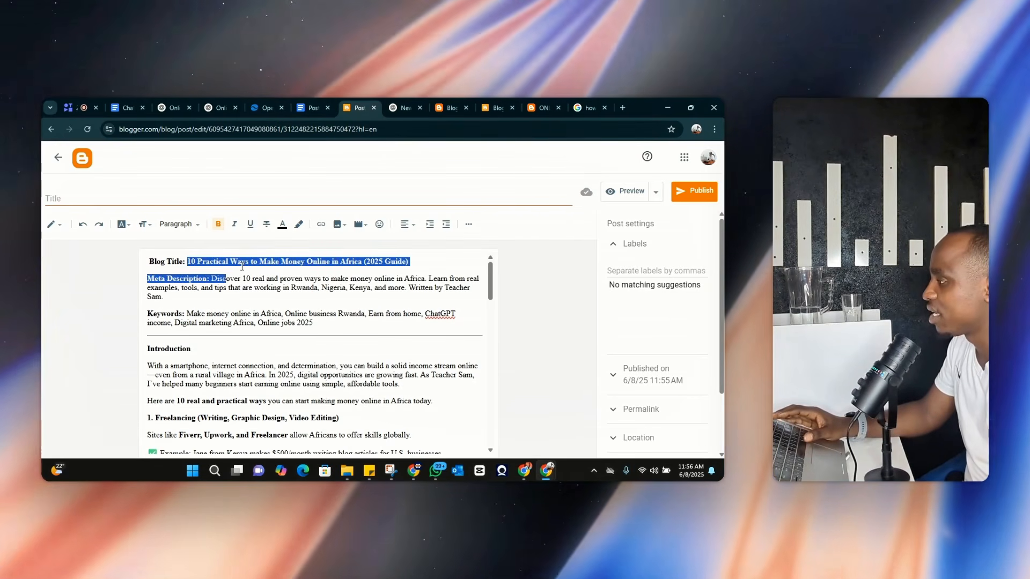
drag(395, 266, 417, 264)
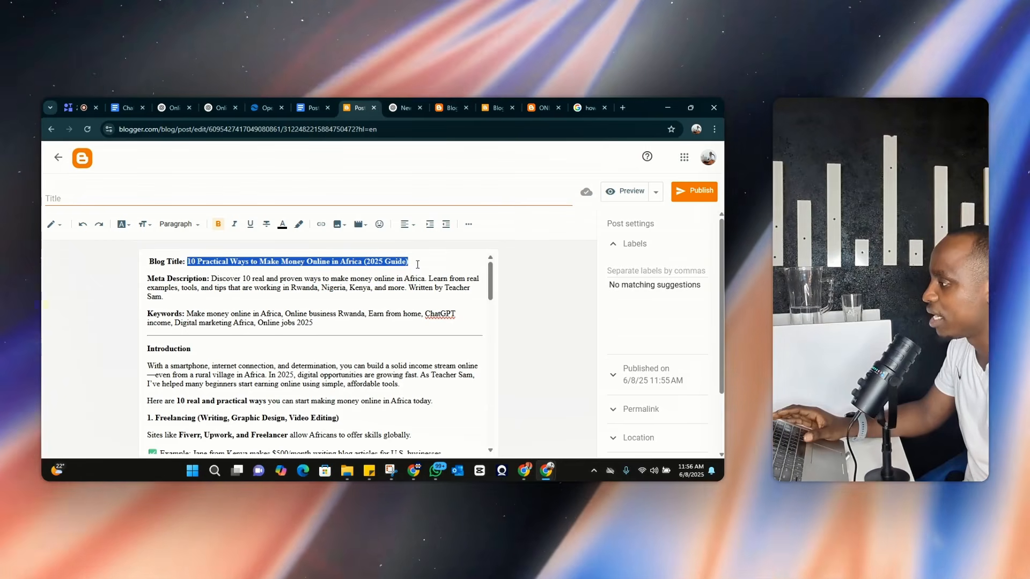
right_click(385, 268)
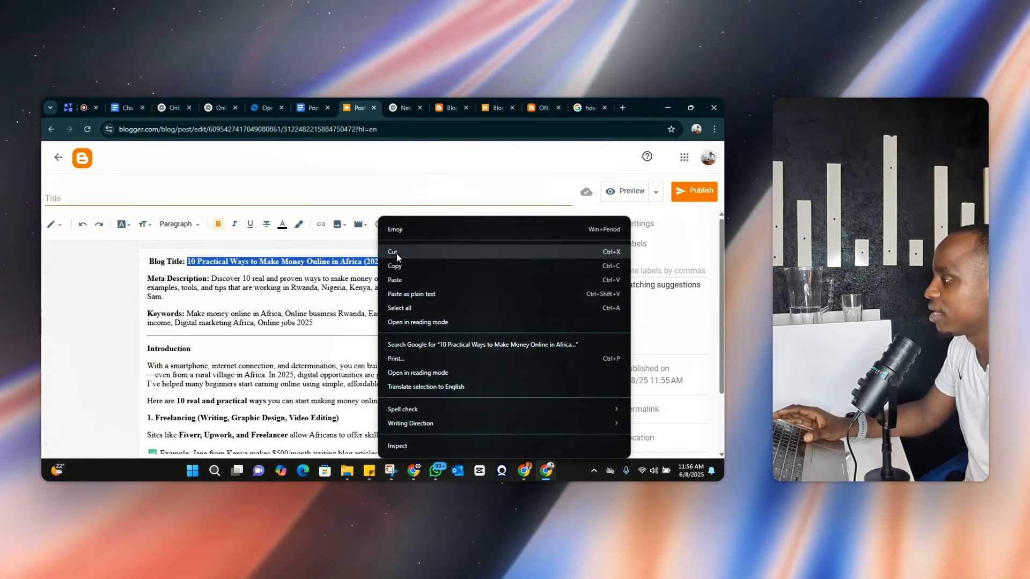
click(395, 265)
click(57, 206)
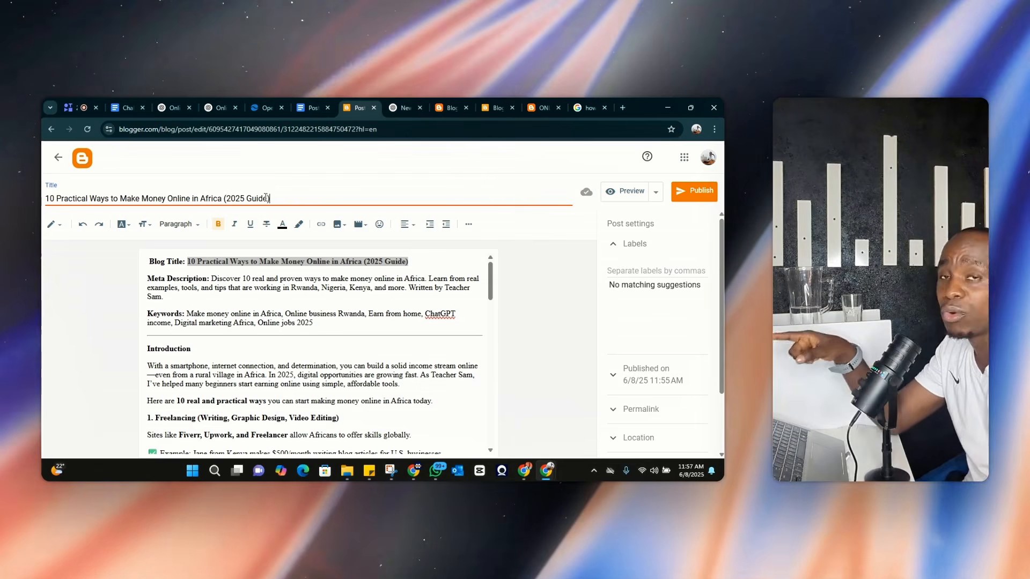
Move the meta description text out of the post body into the post's search description
click(167, 297)
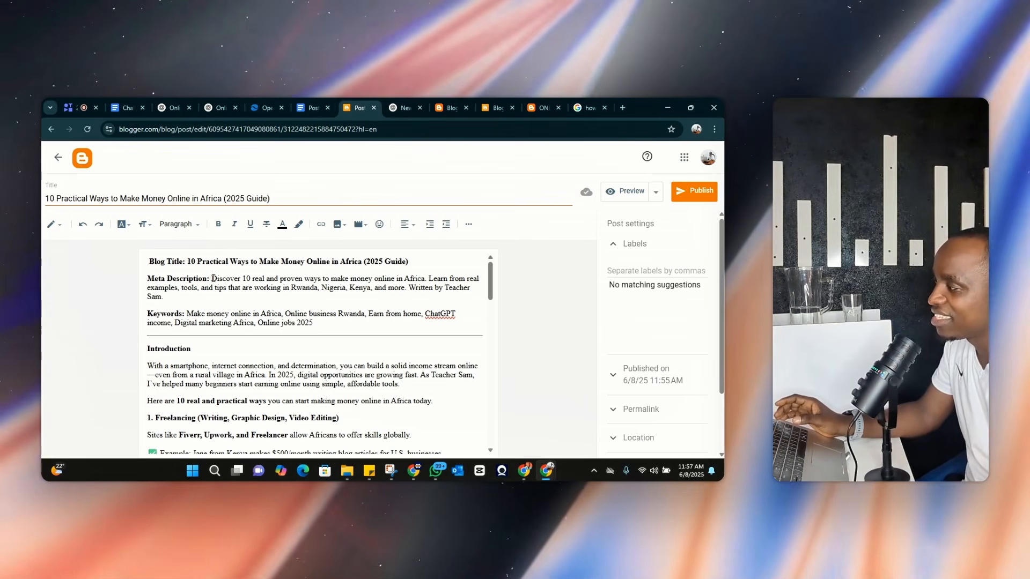
shift+click(211, 278)
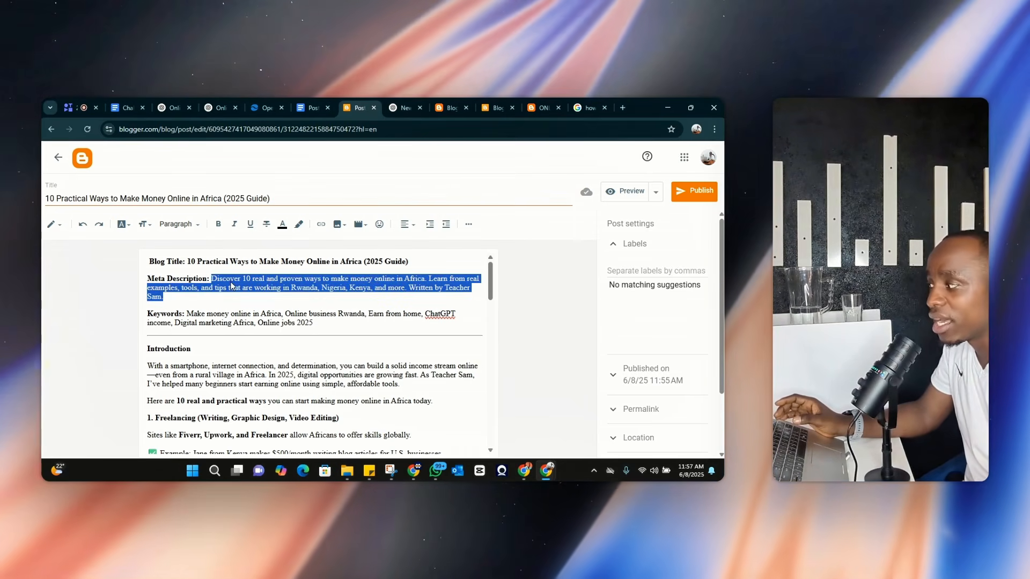
right_click(231, 286)
click(258, 255)
scroll(640, 371, down, 2)
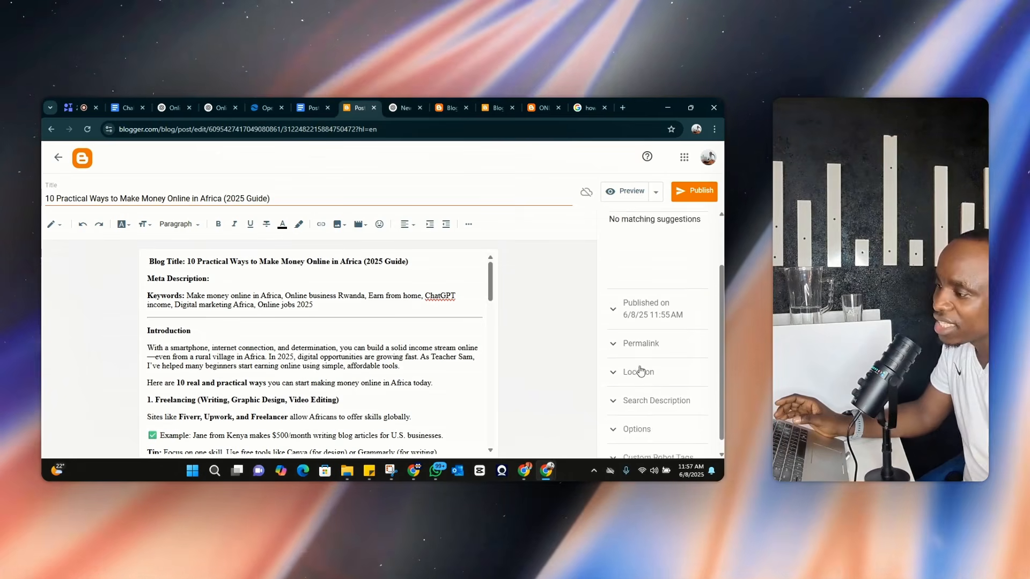
scroll(640, 372, down, 1)
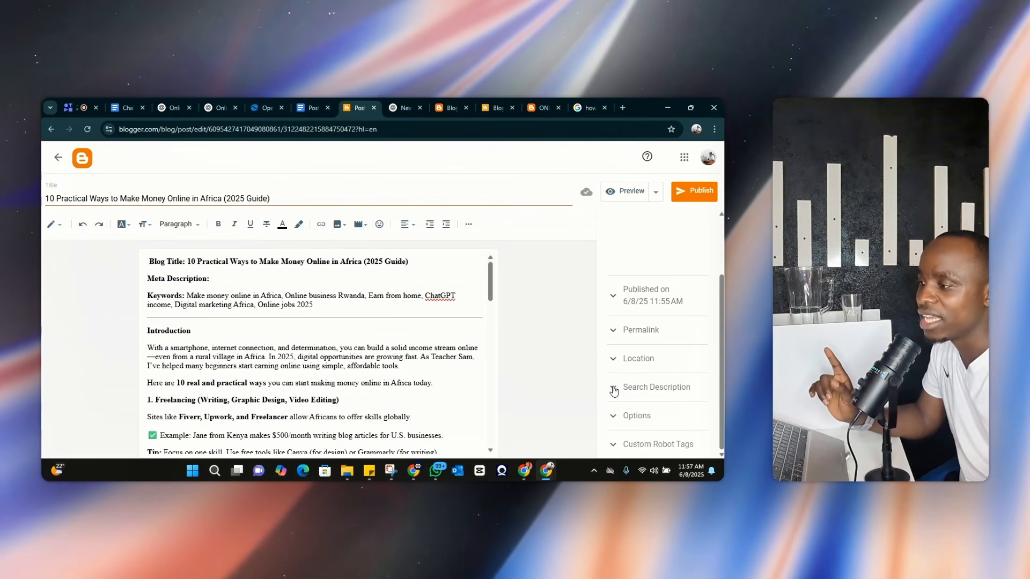
click(614, 389)
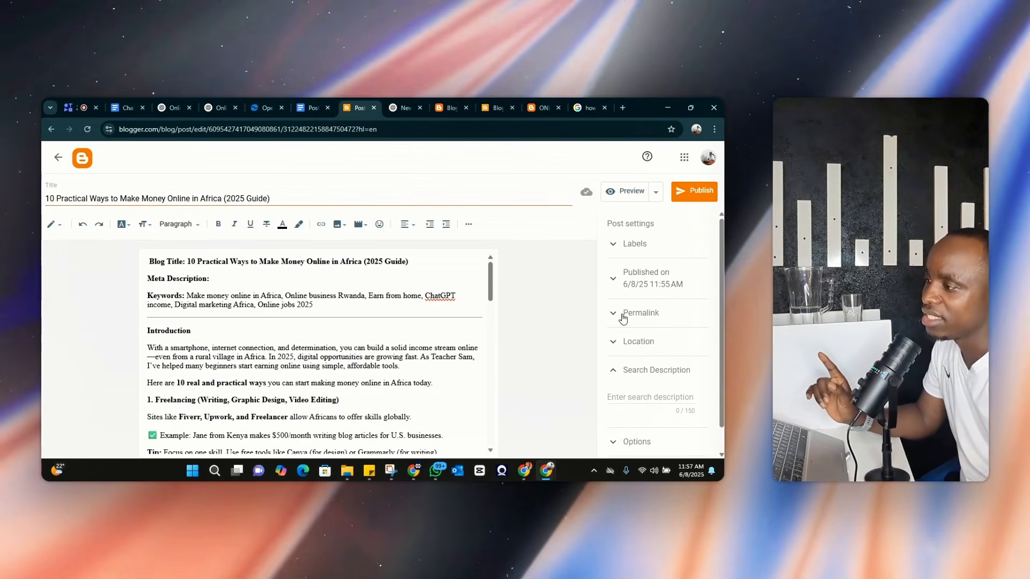
scroll(627, 354, down, 1)
click(617, 369)
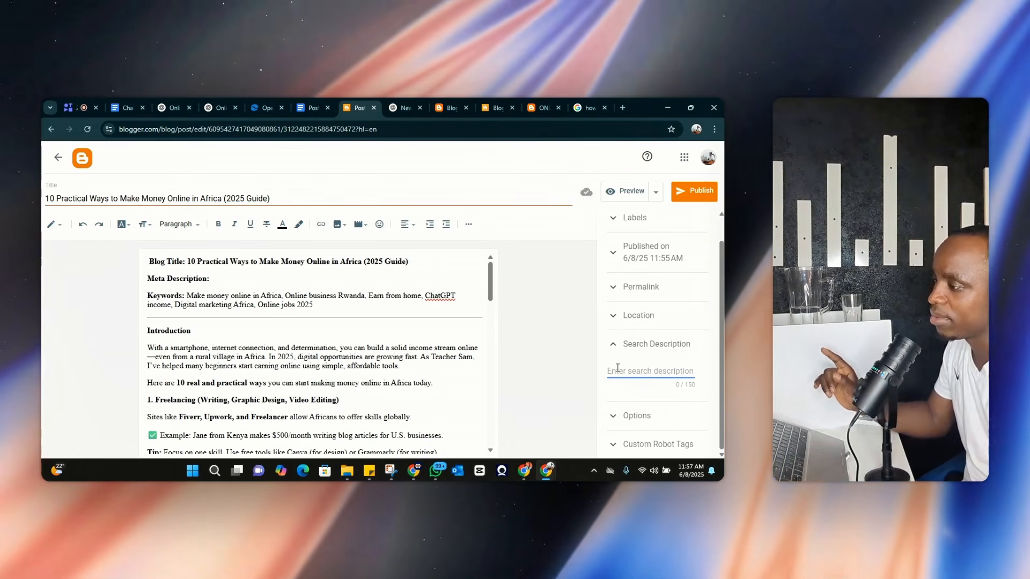
key(ctrl+v)
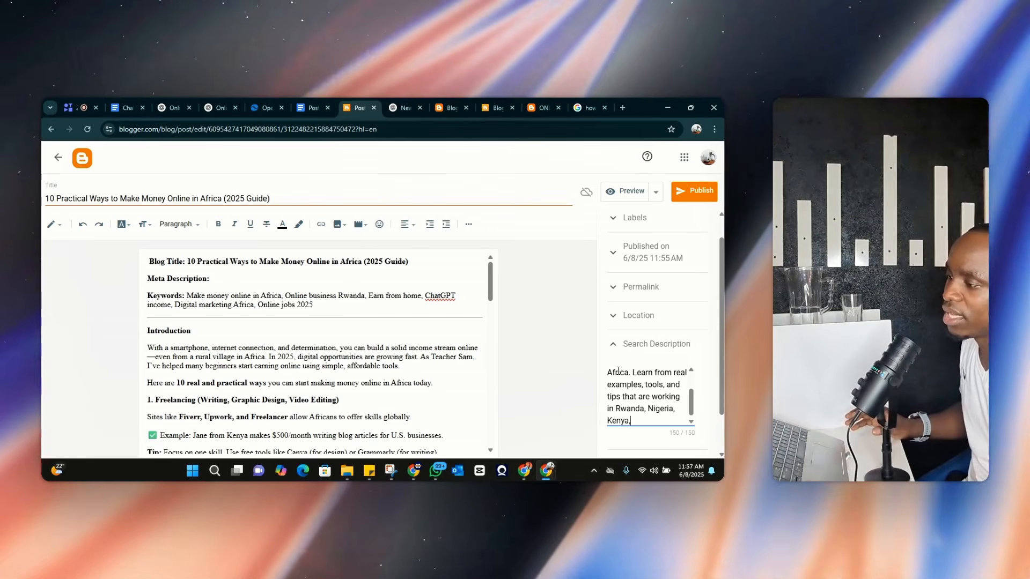
click(558, 382)
scroll(655, 396, up, 1)
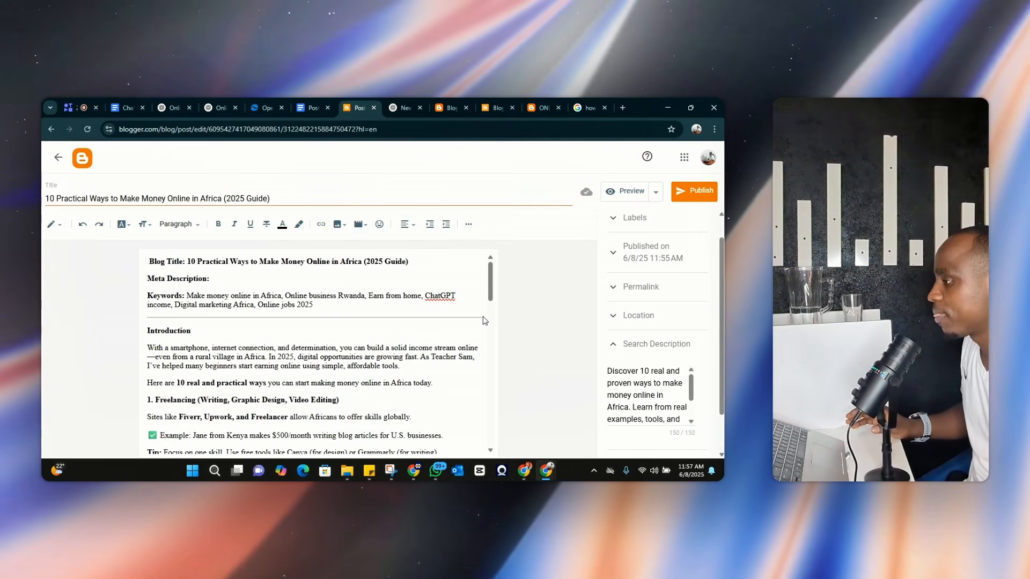
Delete the blog title, meta description and keywords lines and the divider above the "Introduction" heading
drag(482, 320, 137, 281)
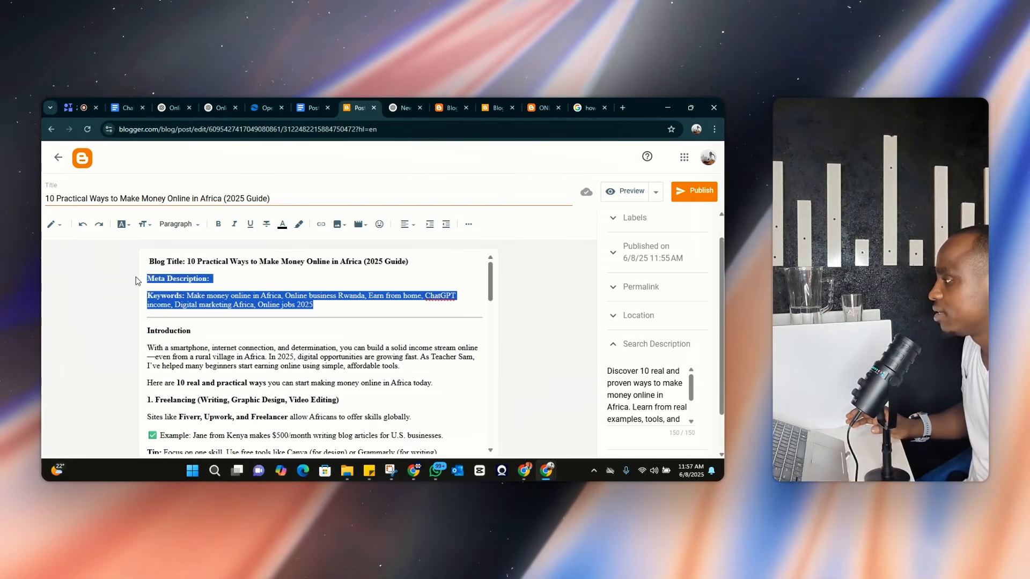
key(BackSpace)
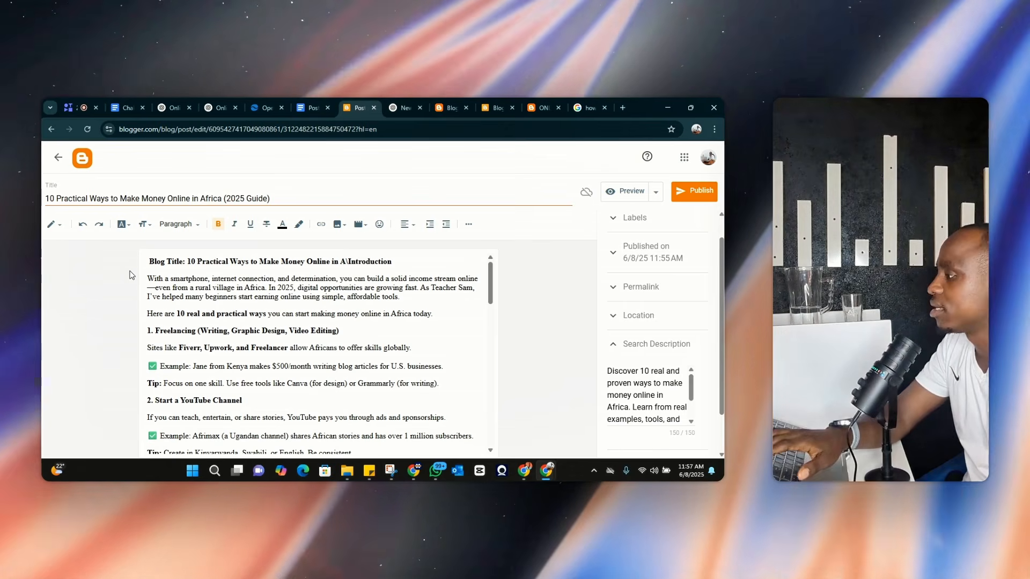
key(BackSpace)
key(BackSpace)
key(BackSpace)
key(BackSpace)
key(BackSpace)
key(BackSpace)
key(BackSpace)
key(BackSpace)
key(BackSpace)
key(BackSpace)
key(BackSpace)
key(BackSpace)
key(BackSpace)
key(BackSpace)
key(BackSpace)
key(BackSpace)
key(BackSpace)
key(BackSpace)
key(BackSpace)
key(BackSpace)
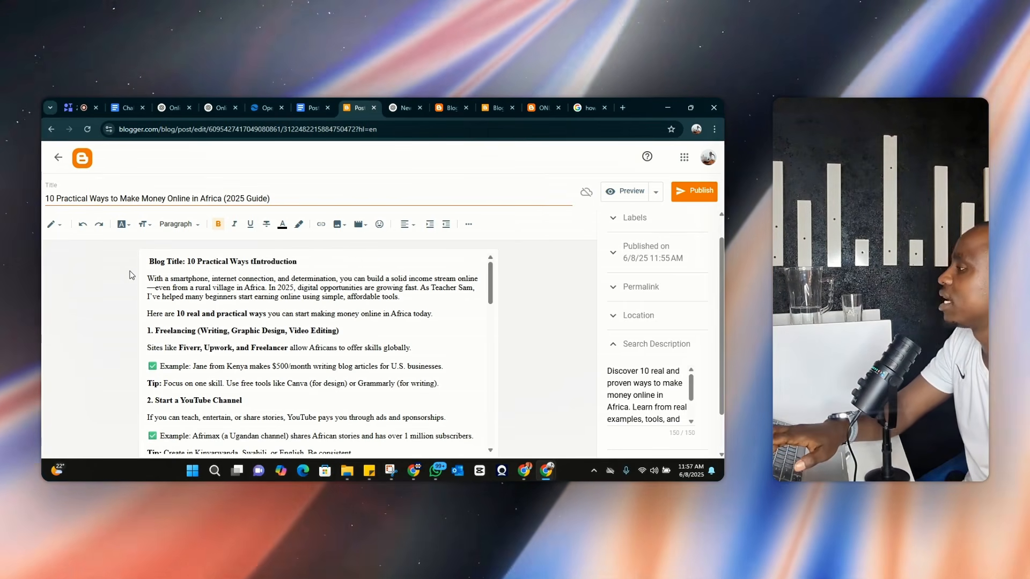
key(BackSpace)
key(BackSpace)
key(BackSpace)
key(BackSpace)
key(BackSpace)
key(BackSpace)
key(BackSpace)
key(BackSpace)
key(BackSpace)
key(BackSpace)
key(BackSpace)
key(BackSpace)
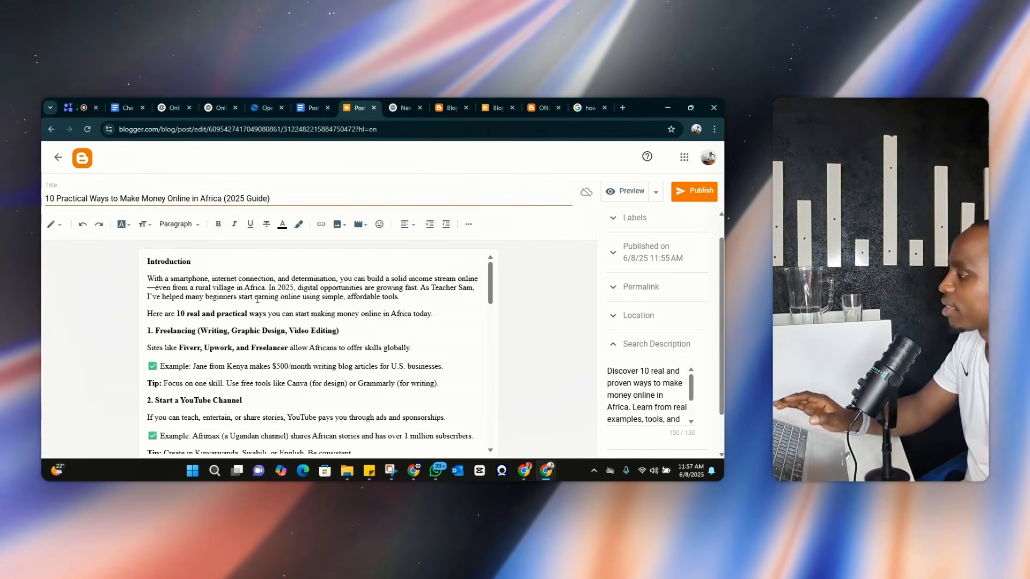
Insert the image online-business-ideas-featured-image-scaled from the computer on a new line below the introduction's first paragraph
drag(147, 313, 413, 313)
click(412, 300)
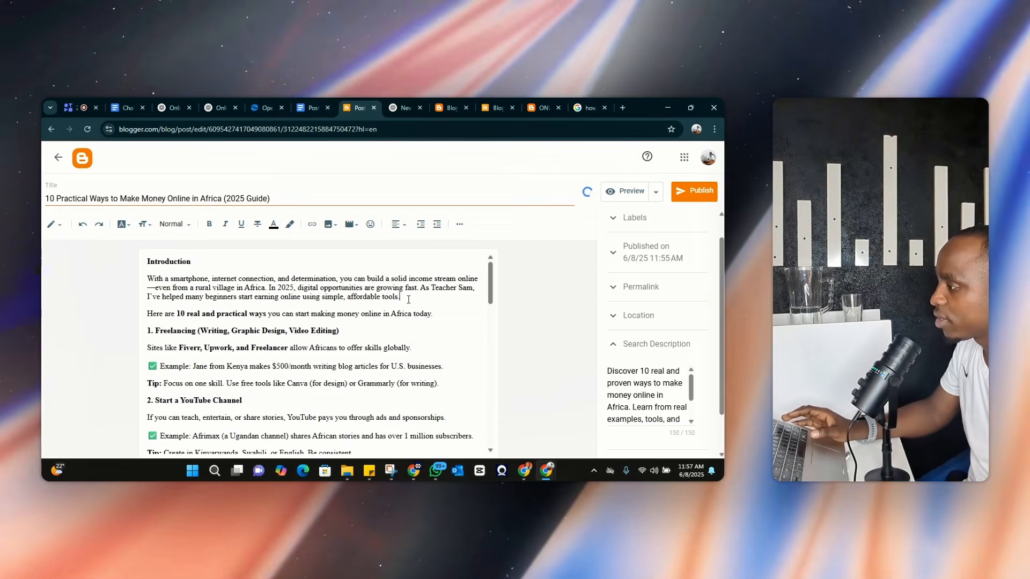
key(Return)
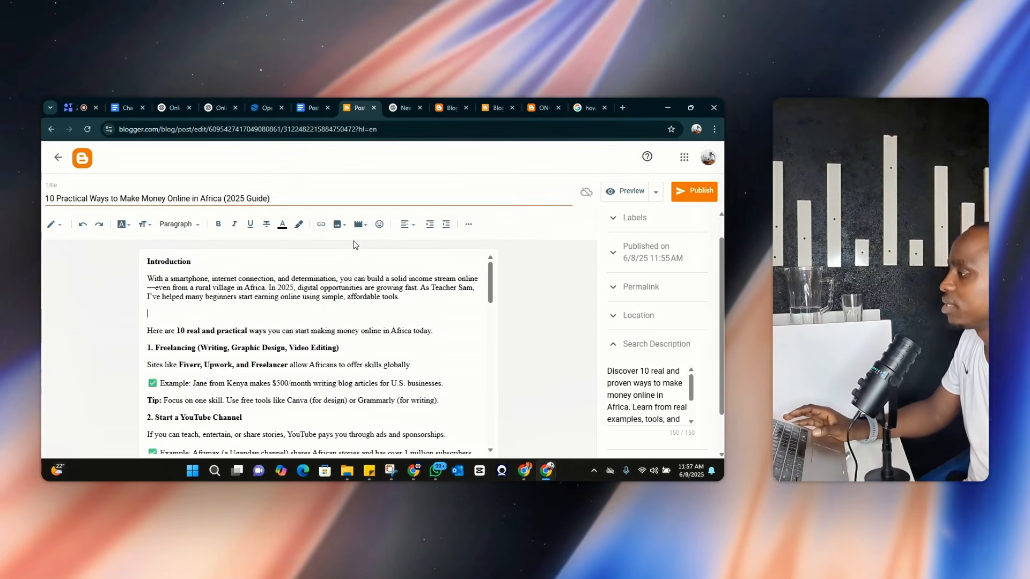
click(336, 225)
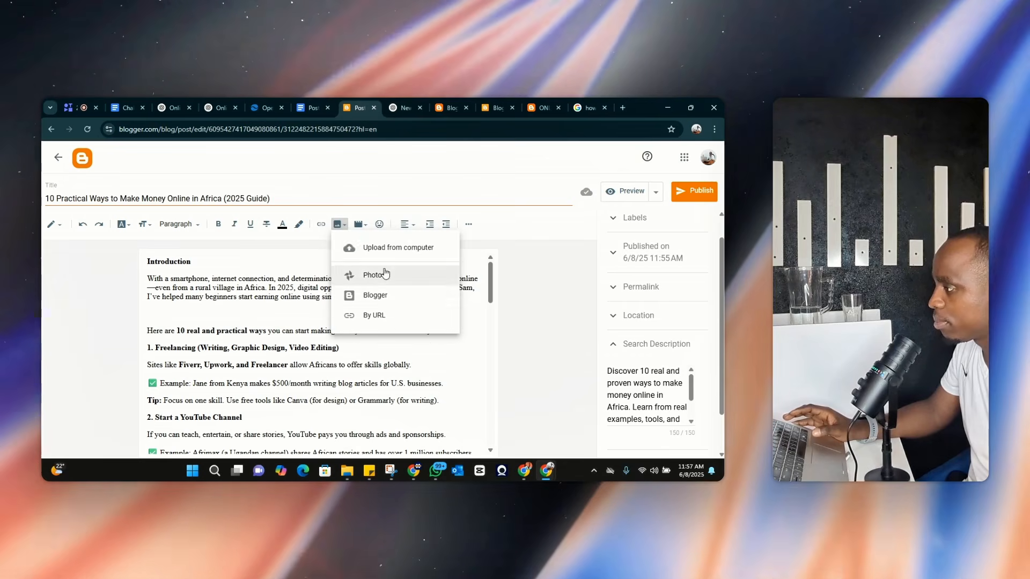
click(382, 244)
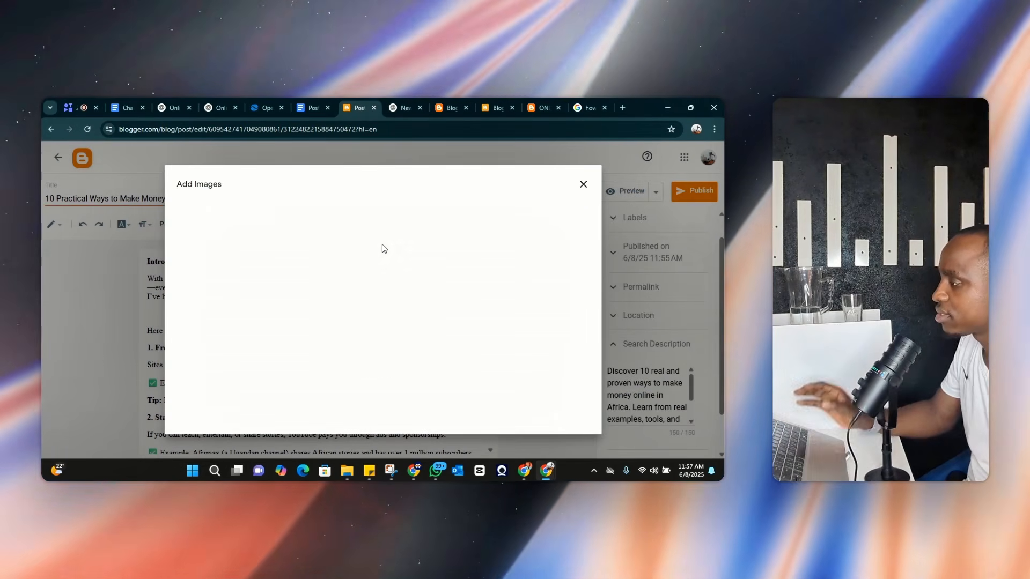
click(378, 355)
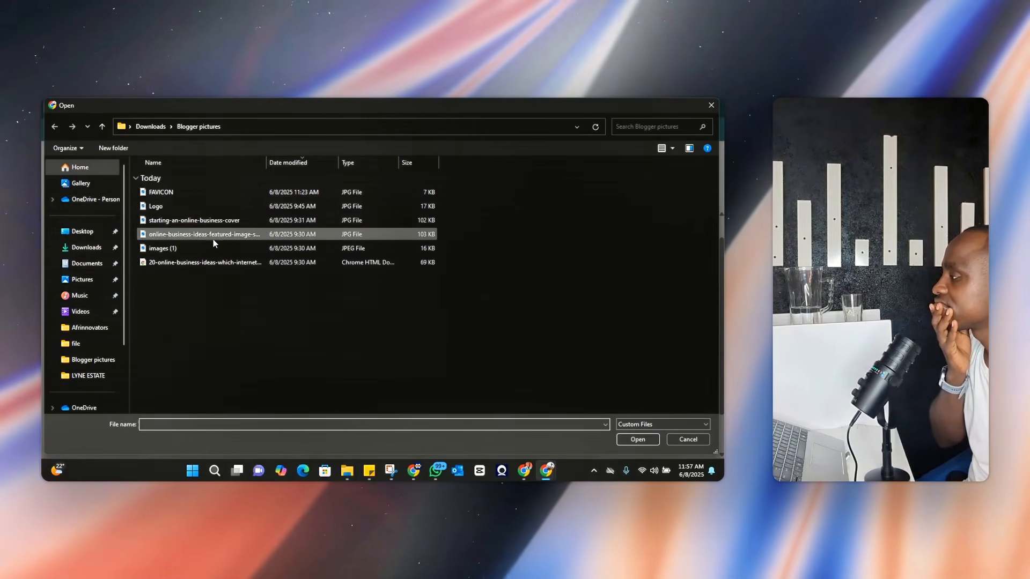
click(207, 236)
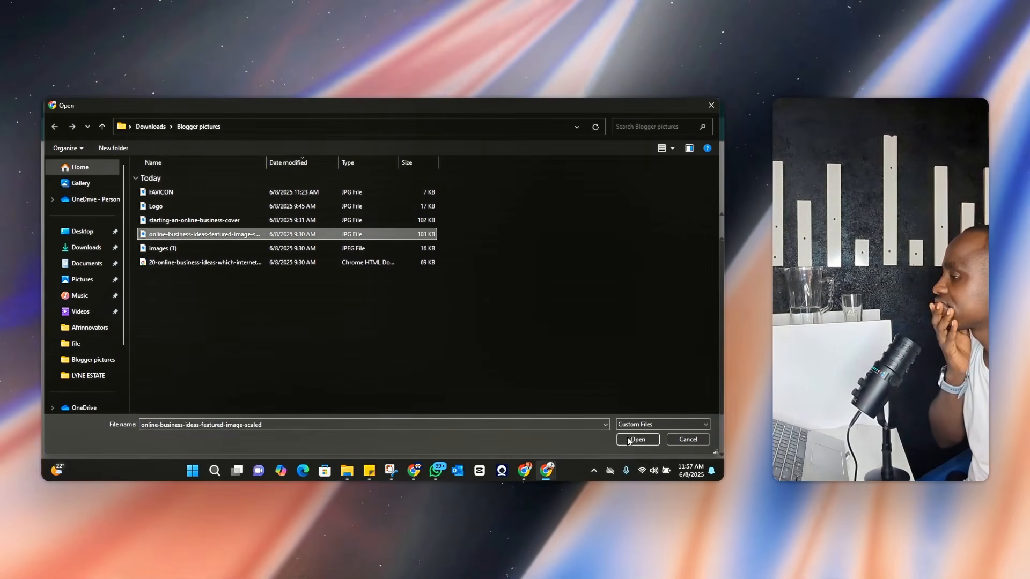
click(638, 440)
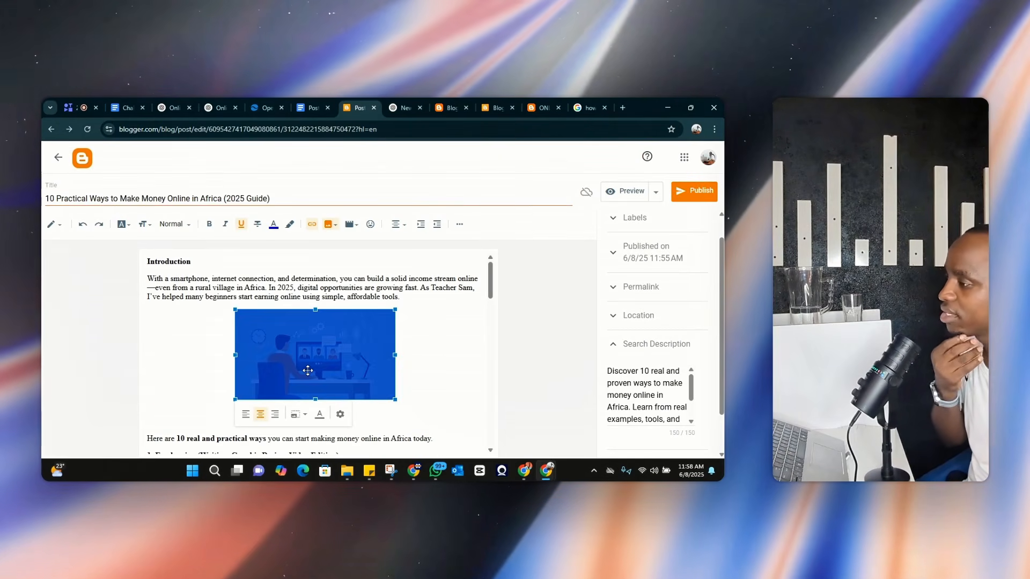
Set the inserted image's alt and title text to "10 Practical Ways to Make Money Online in Africa (2025 Guide", copied from the ChatGPT draft
click(340, 414)
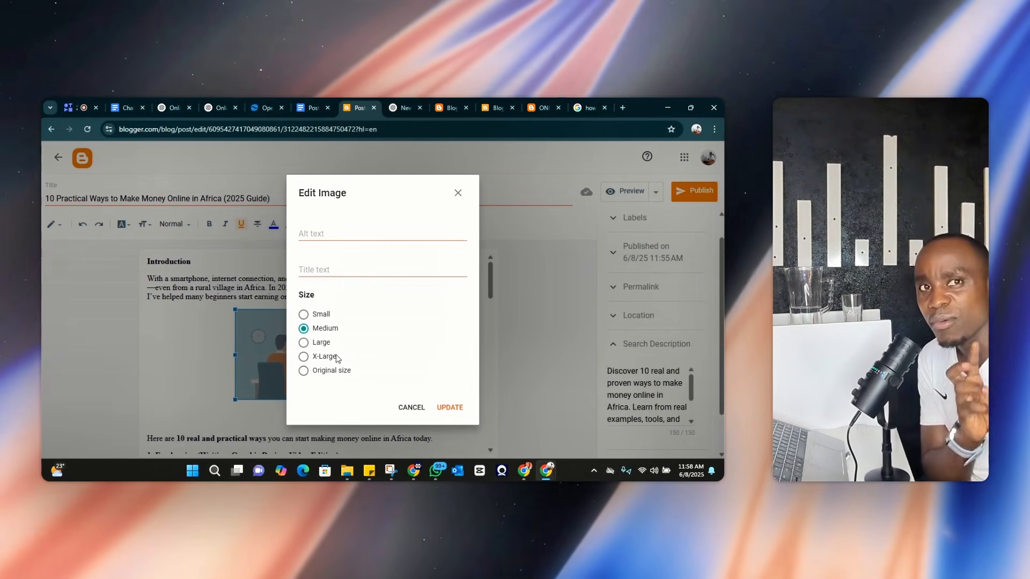
click(316, 273)
click(327, 230)
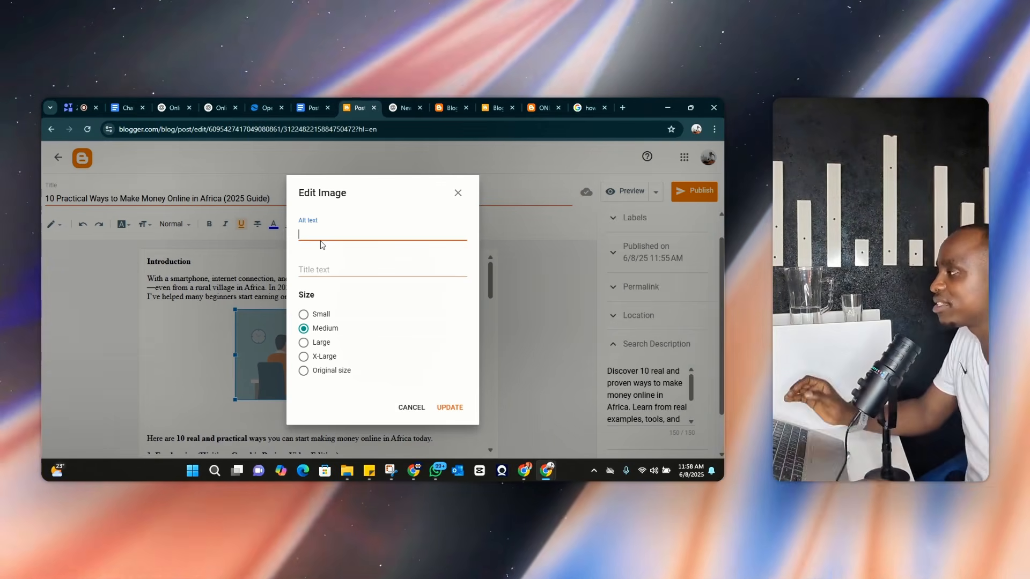
click(163, 100)
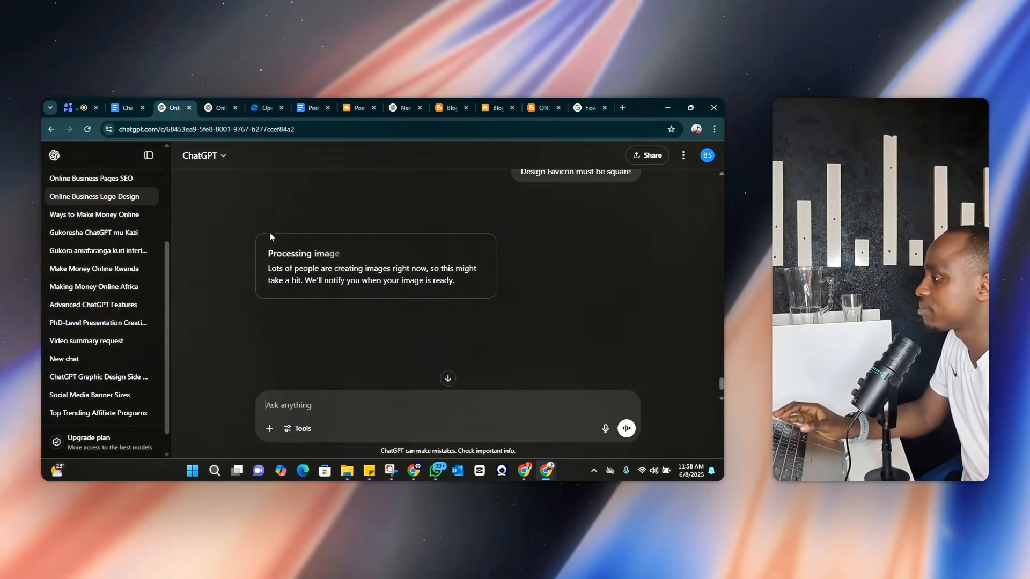
click(221, 102)
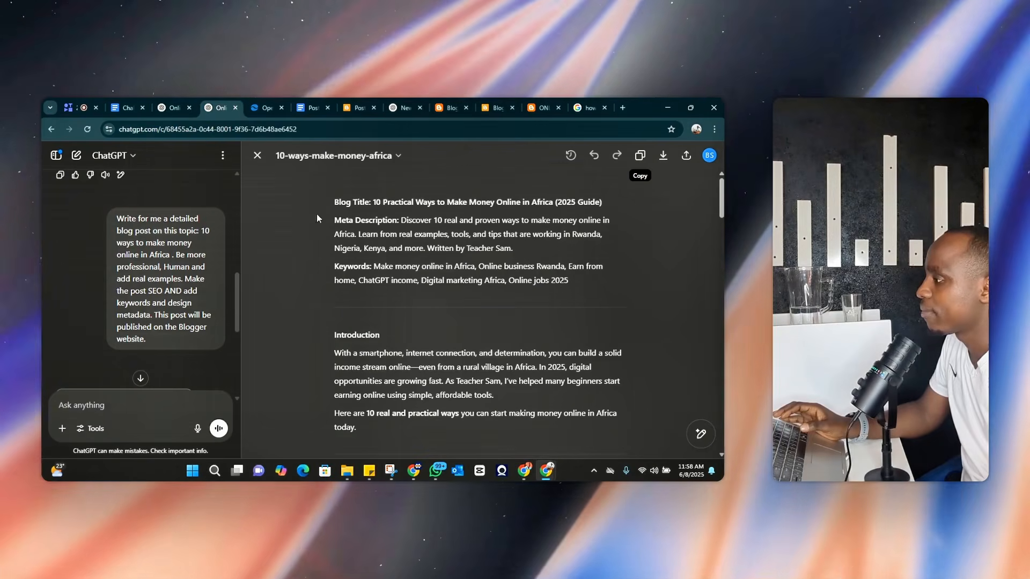
drag(553, 201, 602, 202)
right_click(523, 210)
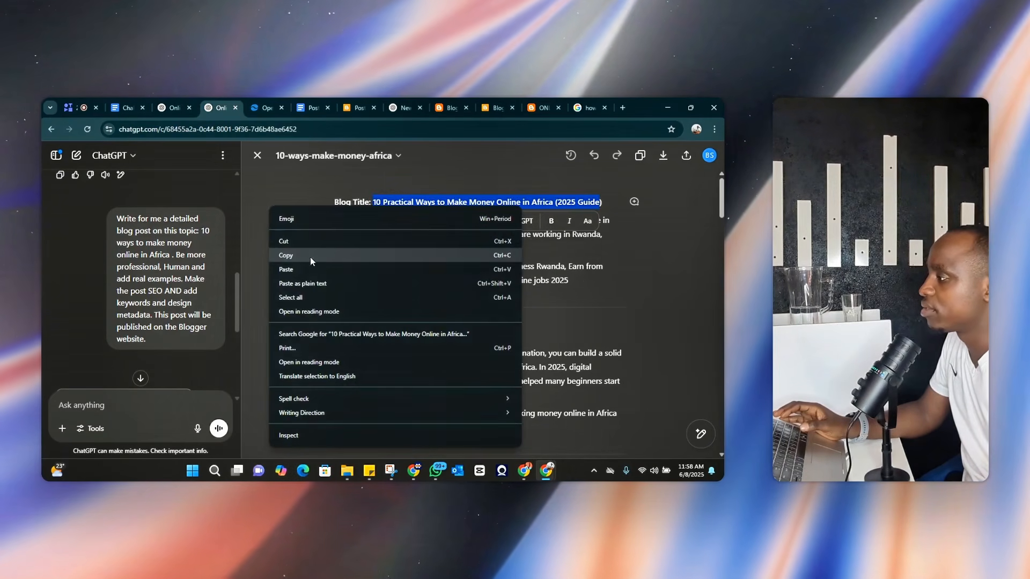
click(300, 255)
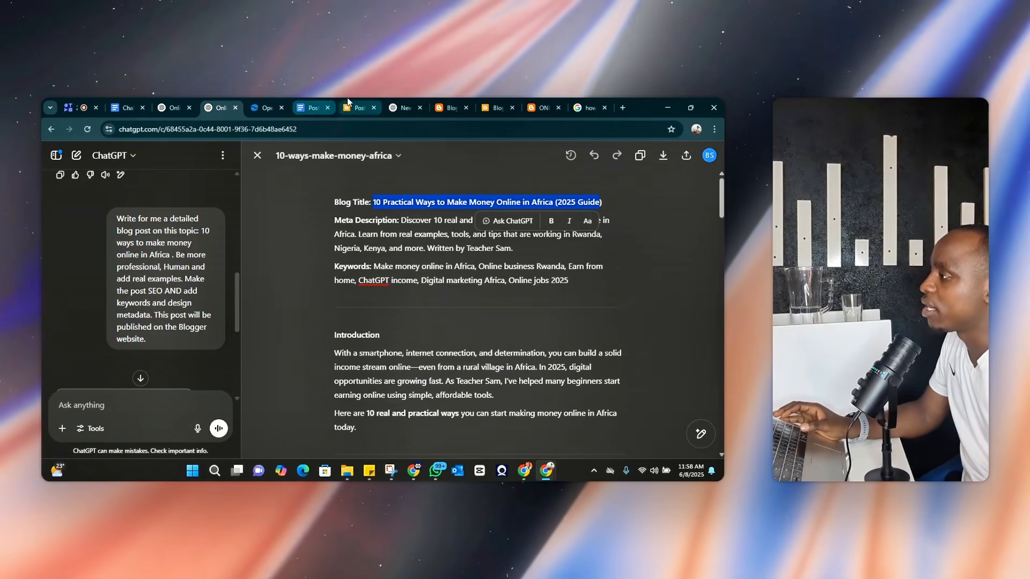
click(349, 105)
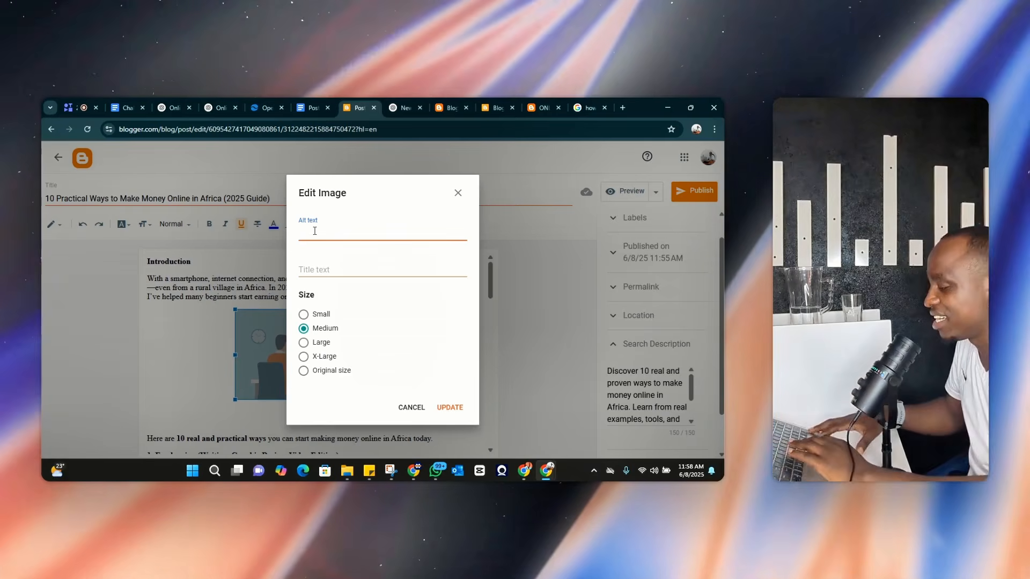
key(ctrl+v)
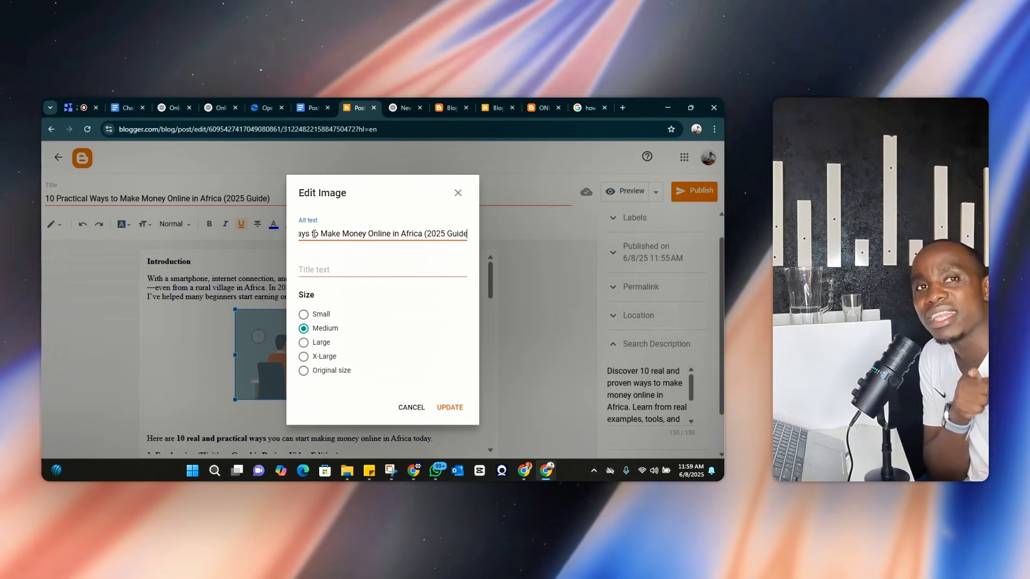
click(330, 275)
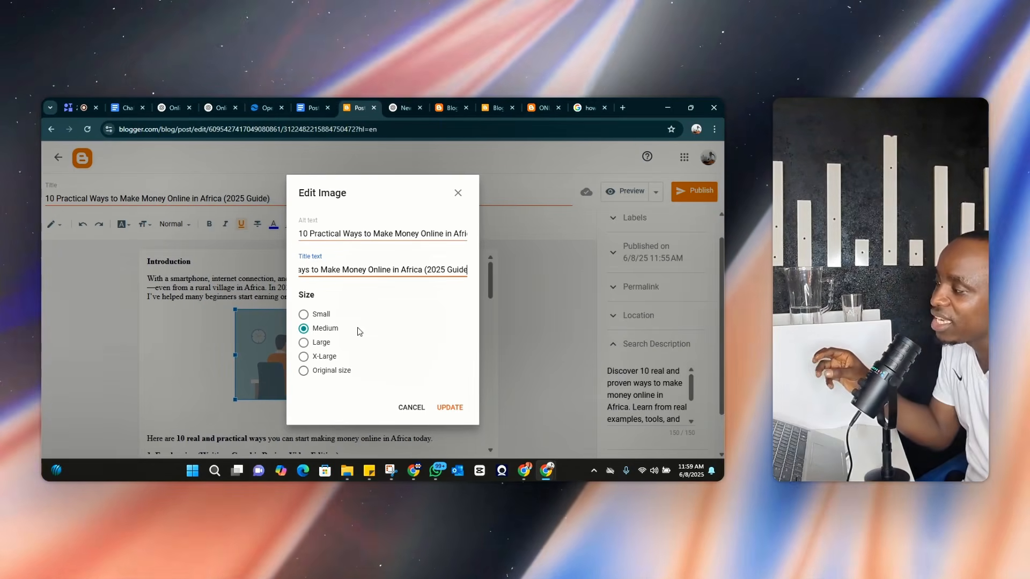
Set the inserted image to its original size, update it and check how it fits in the post
click(302, 344)
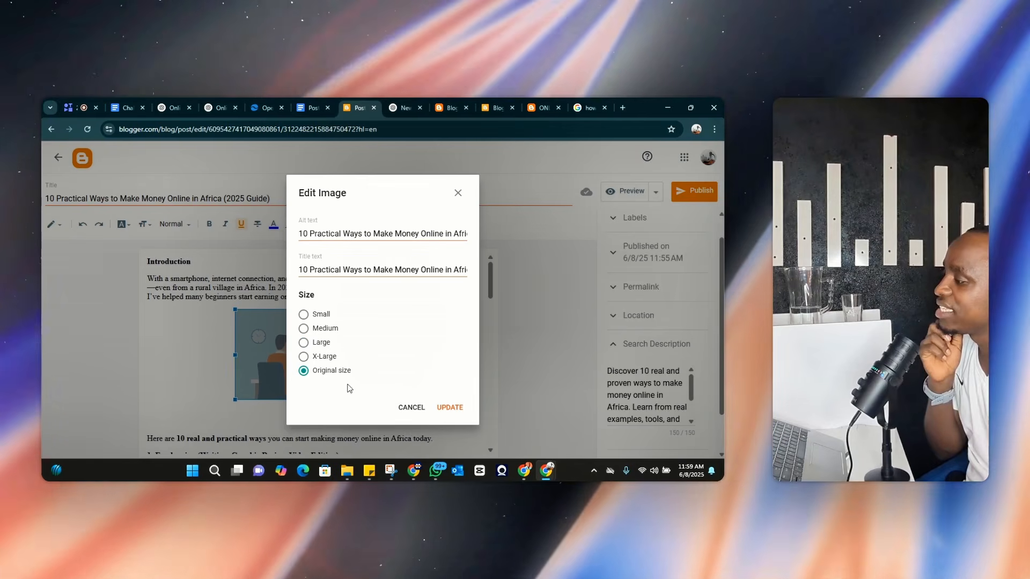
click(446, 408)
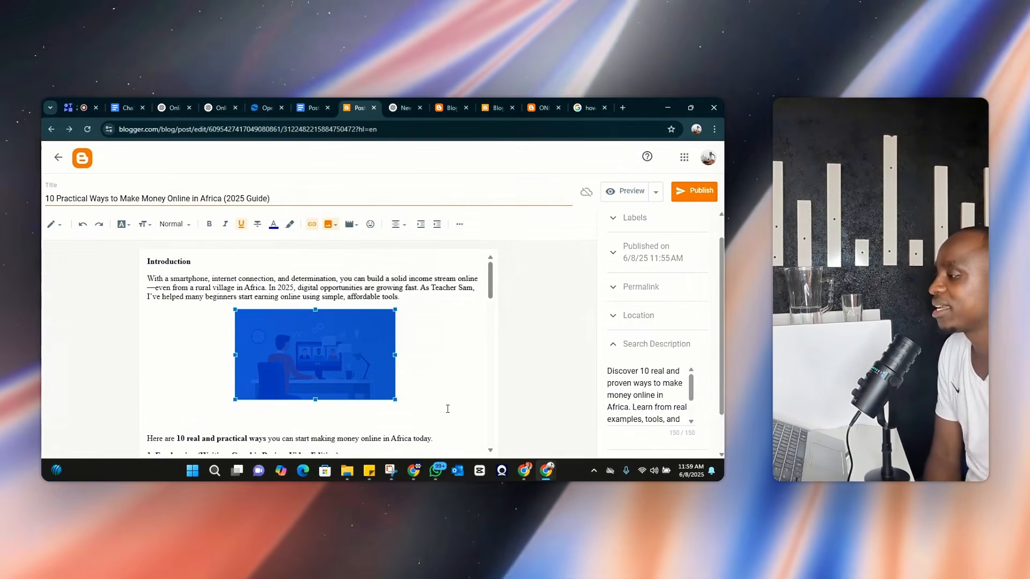
scroll(375, 335, down, 10)
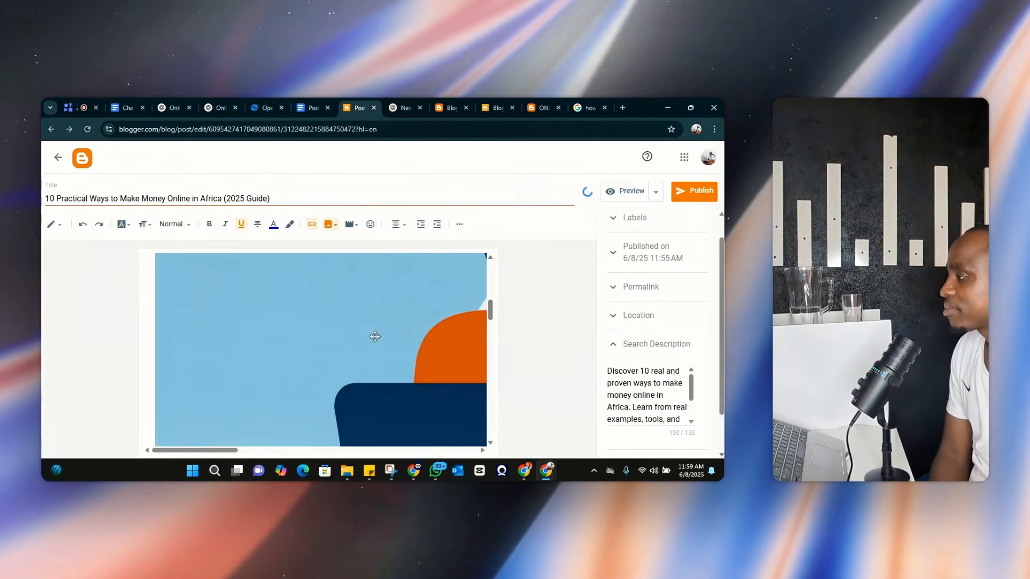
Set the post image's size to Large, update it and check how it fits below the introduction
scroll(366, 354, up, 6)
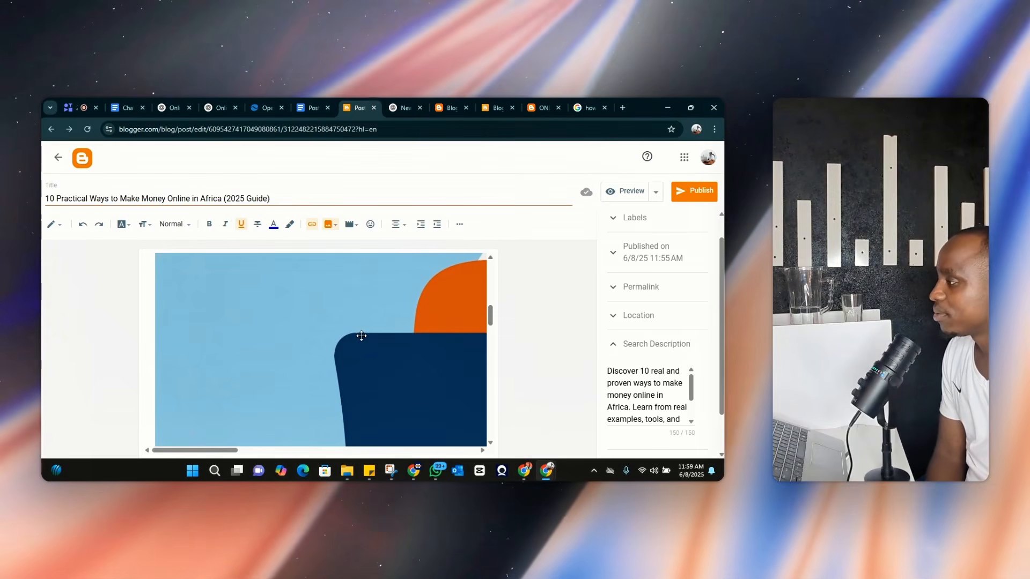
scroll(290, 375, down, 2)
click(266, 359)
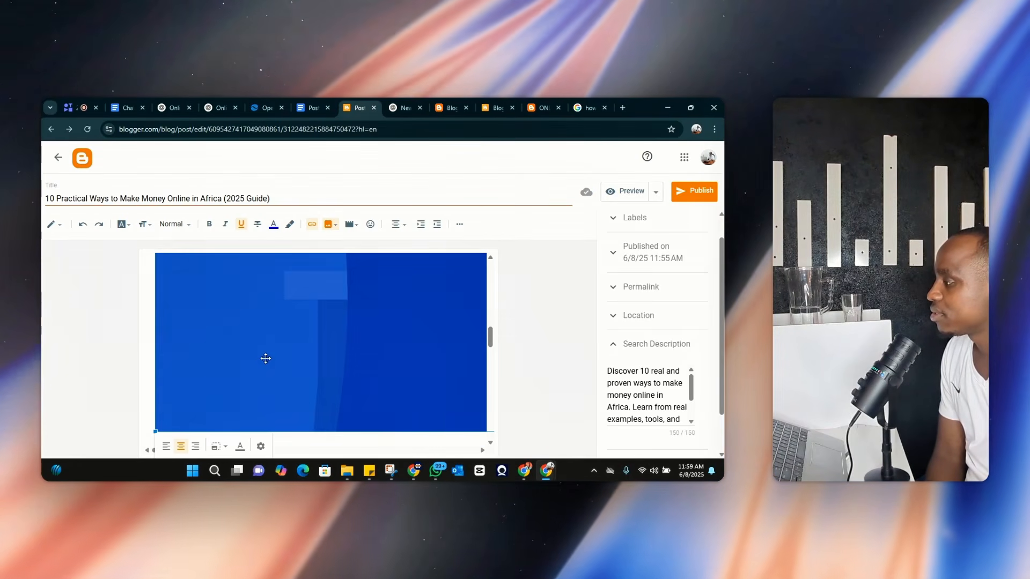
click(261, 446)
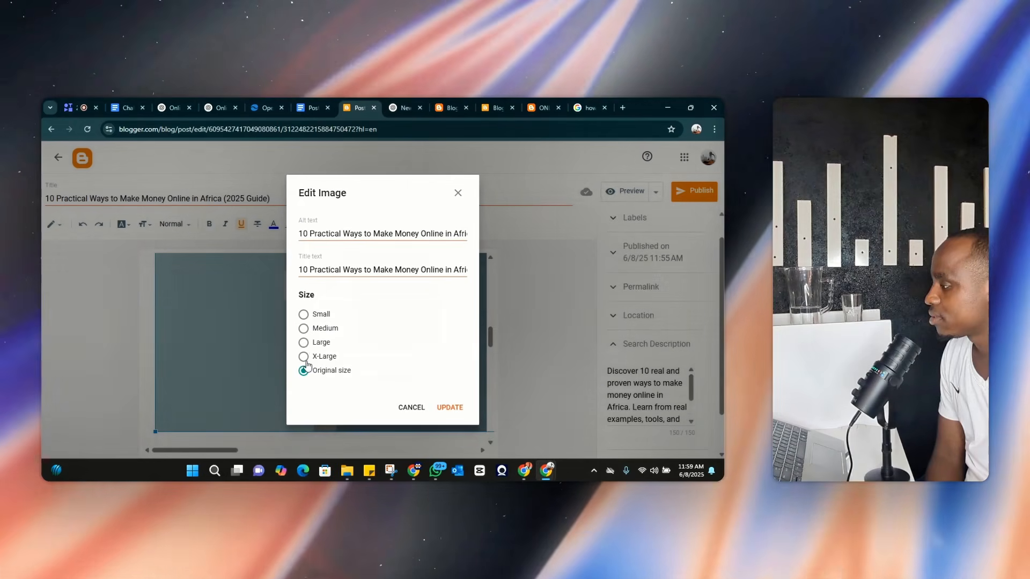
click(303, 343)
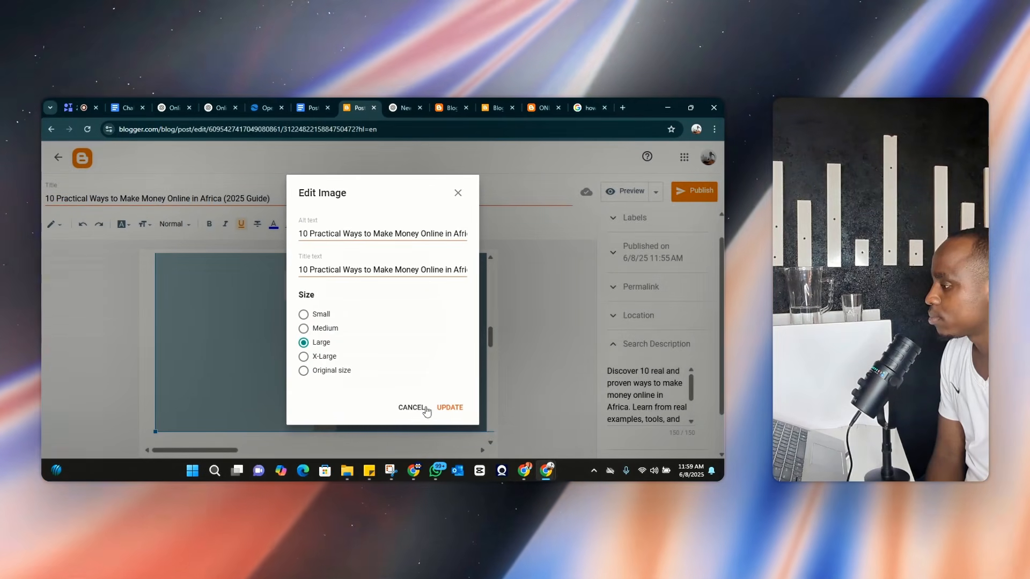
click(440, 405)
scroll(408, 386, up, 15)
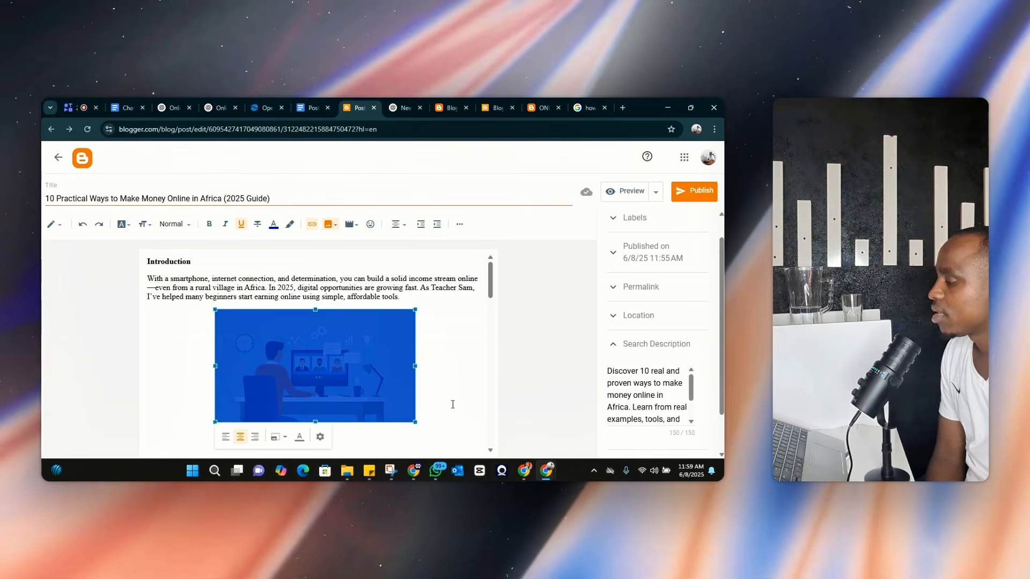
click(449, 403)
Look through the post's sections and add the label ONLINE BUSINESS to the post
scroll(369, 342, down, 10)
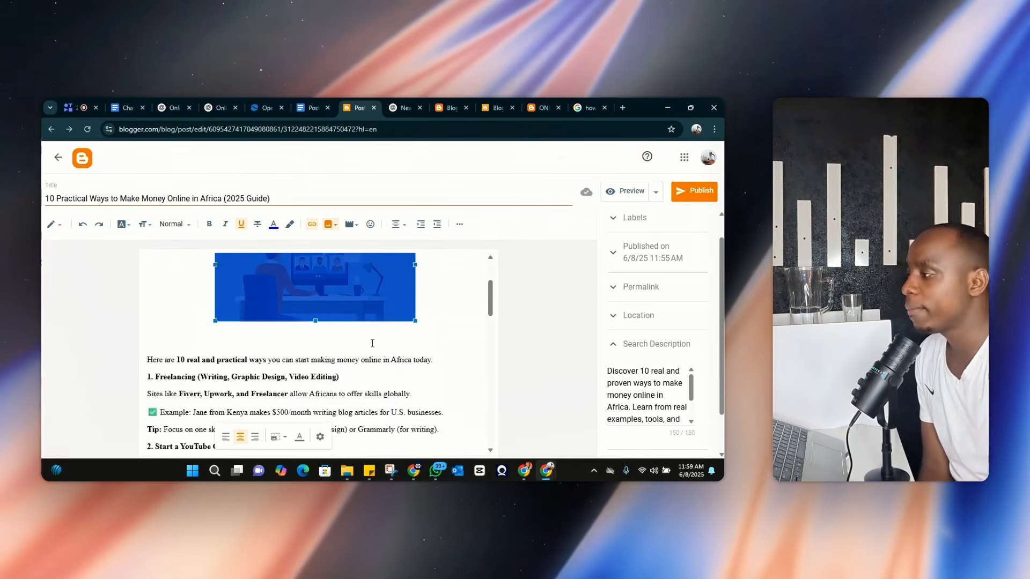
scroll(354, 348, down, 10)
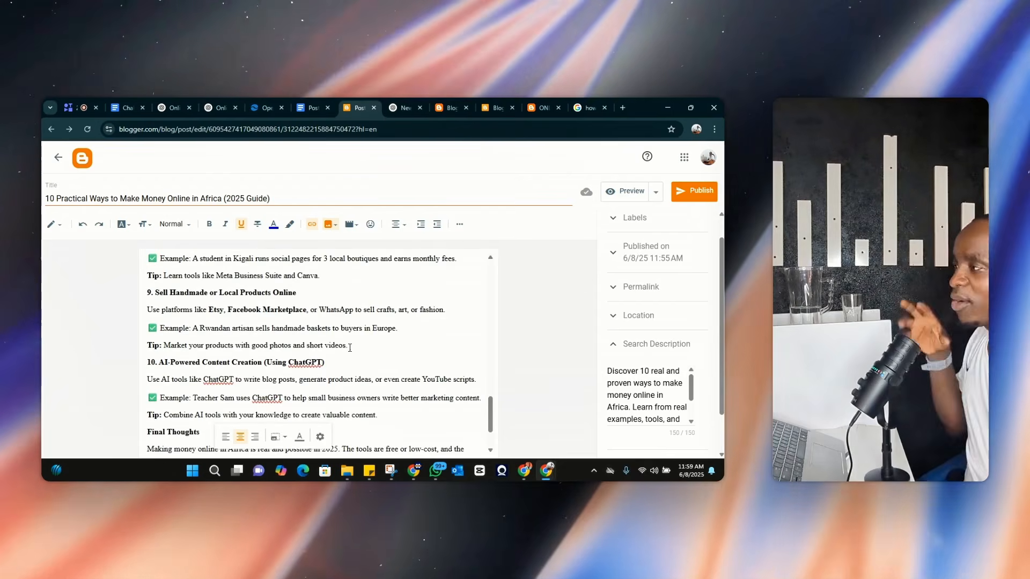
scroll(343, 347, down, 3)
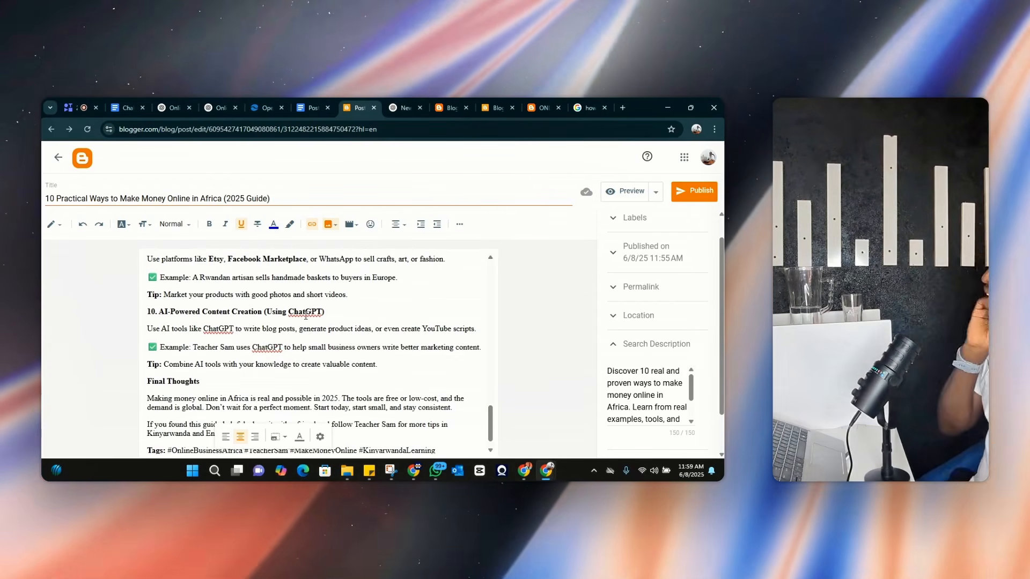
scroll(322, 345, down, 1)
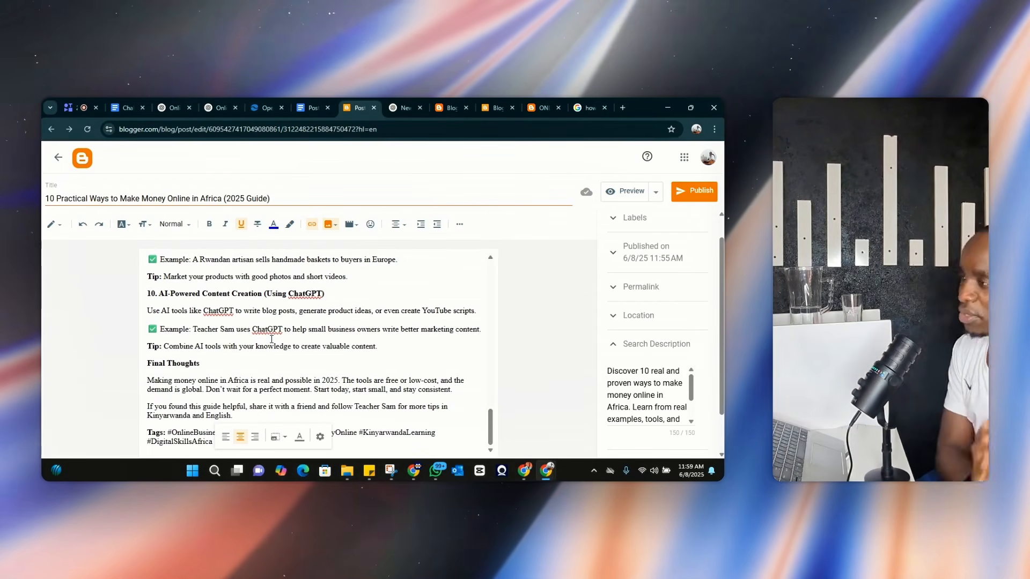
scroll(268, 348, up, 20)
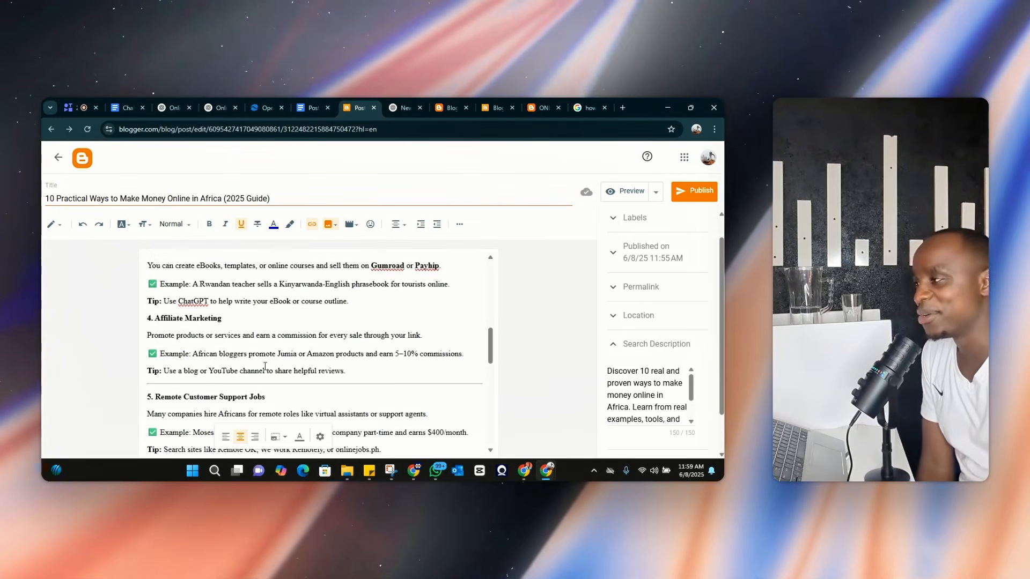
scroll(375, 344, up, 1)
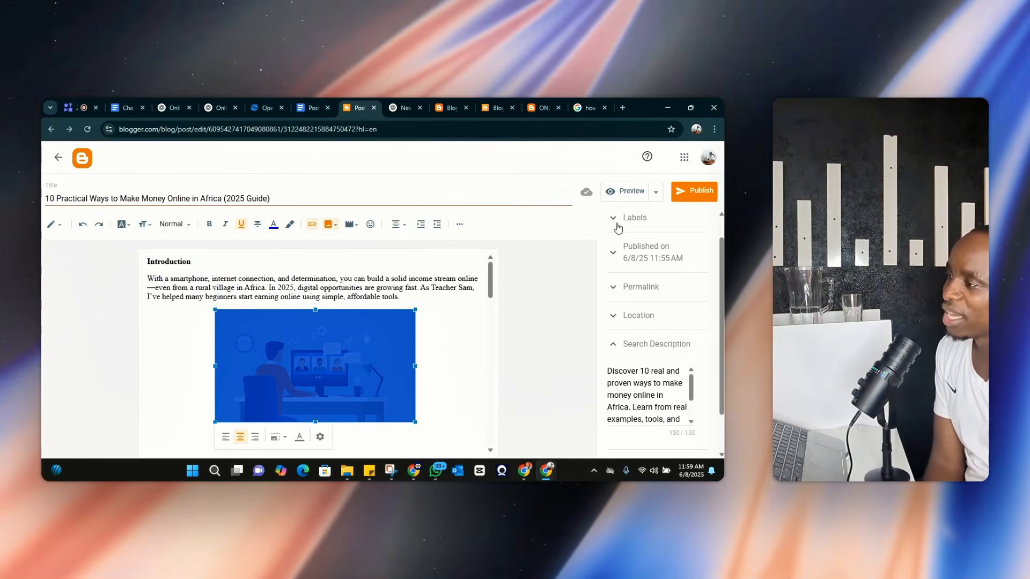
click(617, 224)
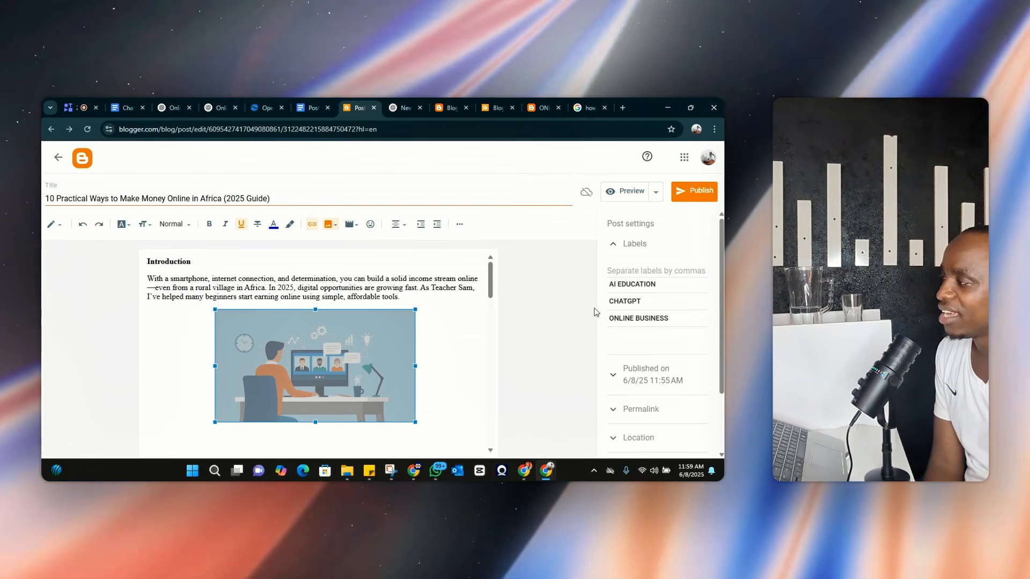
click(617, 320)
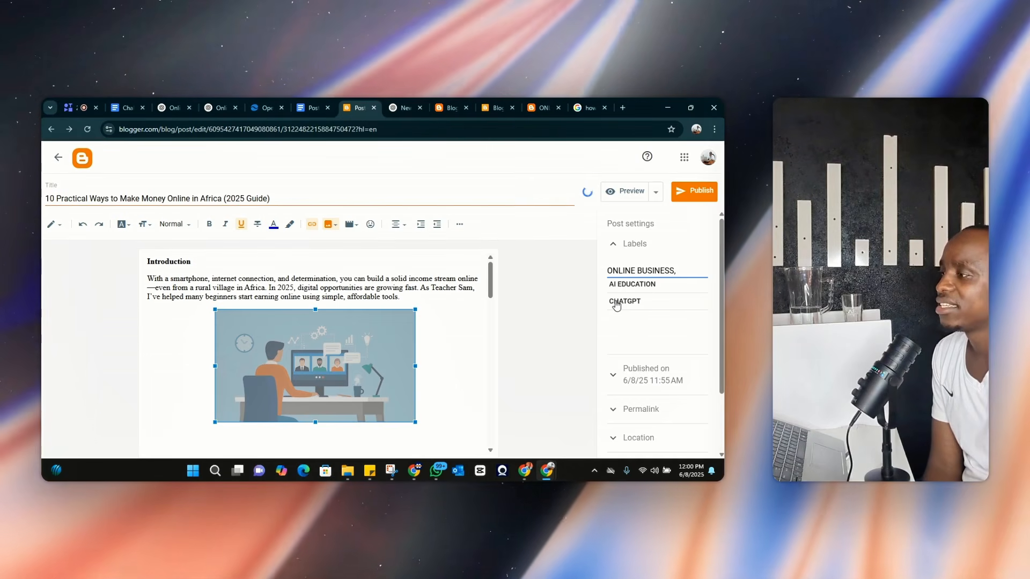
Check the post's content and remaining settings, publish "10 Practical Ways to Make Money Online in Africa (2025 Guide)" and confirm the publication
scroll(347, 302, down, 5)
scroll(347, 302, up, 3)
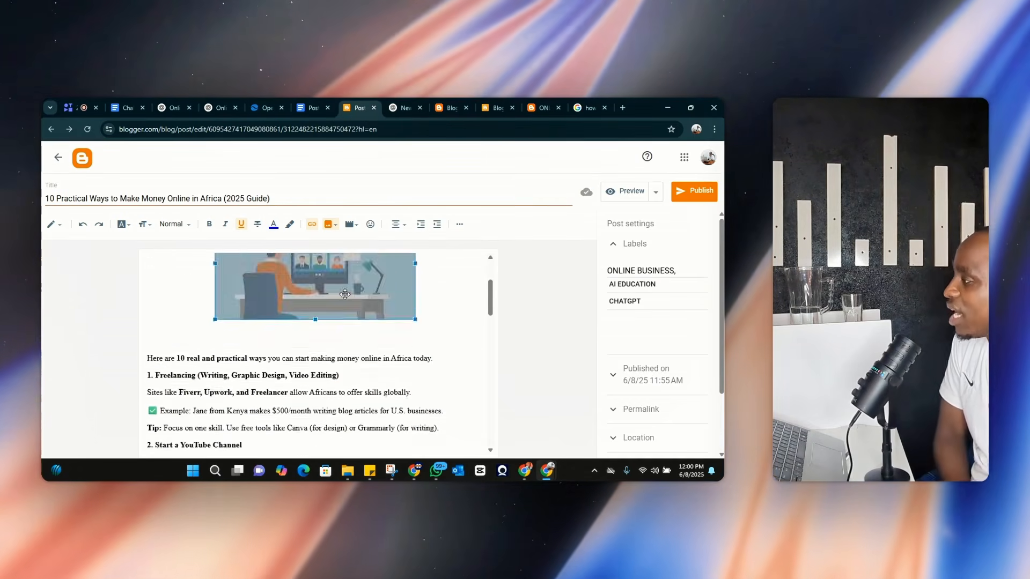
scroll(347, 302, down, 5)
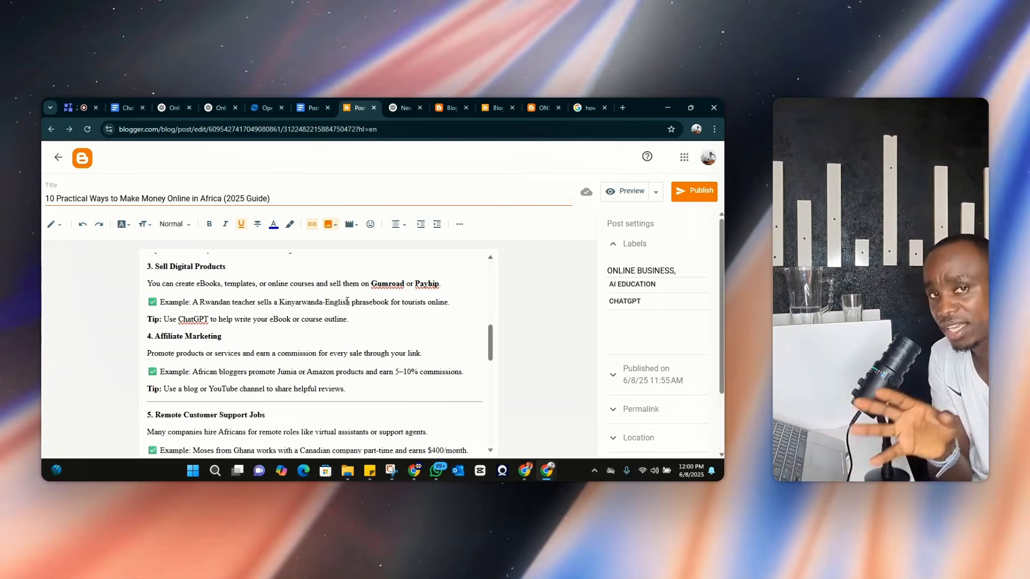
scroll(349, 296, up, 10)
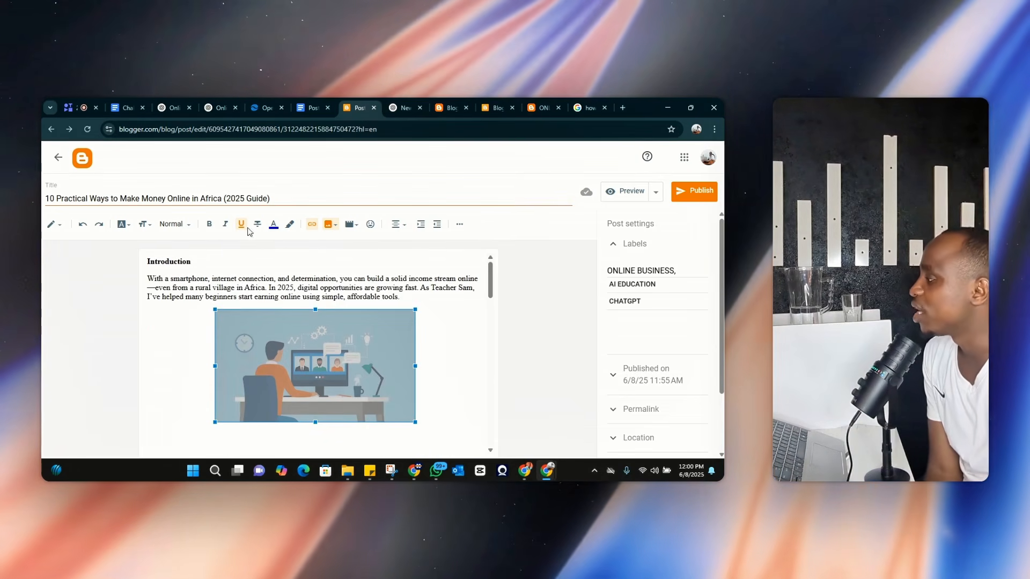
scroll(496, 303, down, 20)
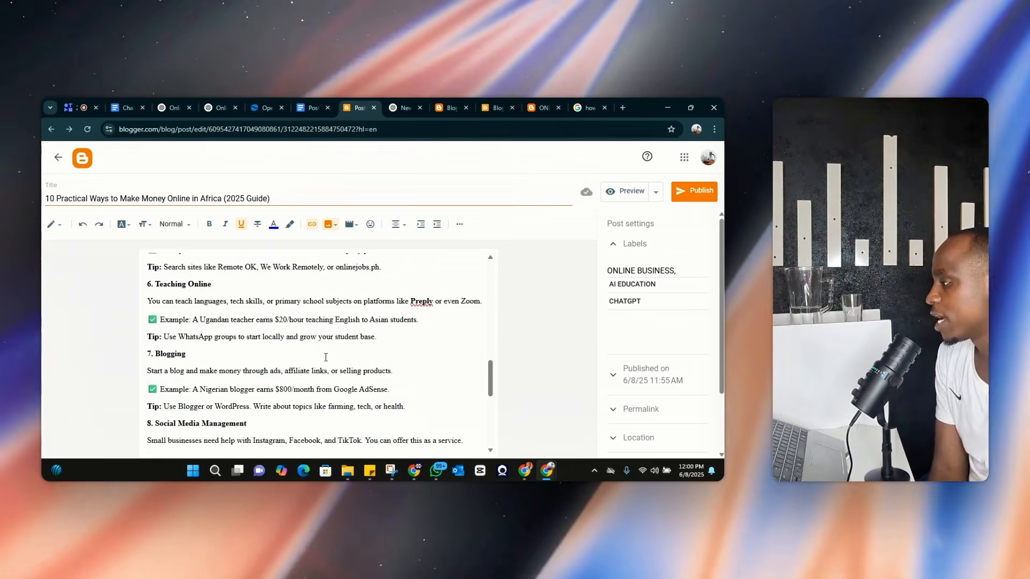
scroll(308, 394, up, 20)
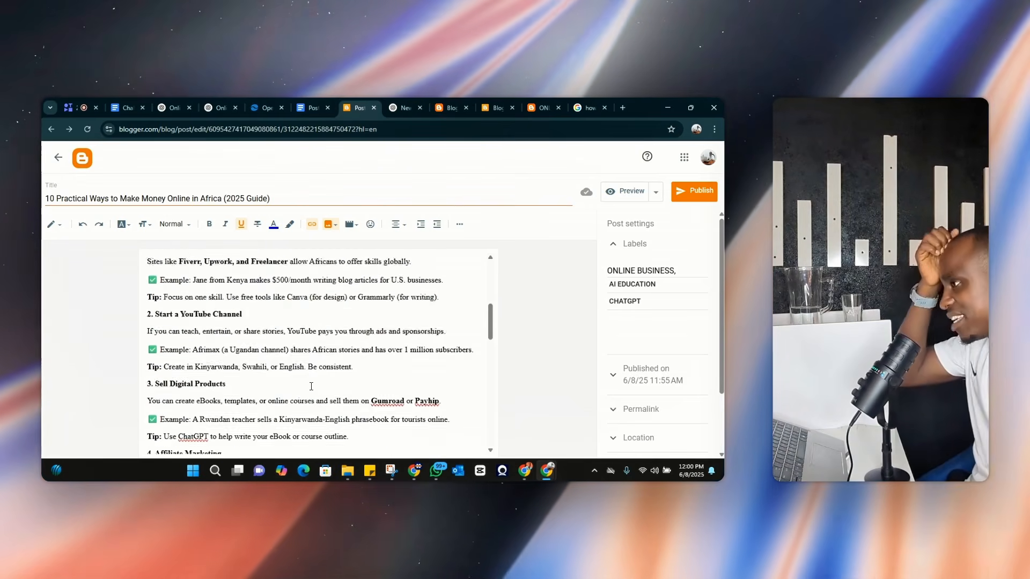
scroll(614, 354, down, 2)
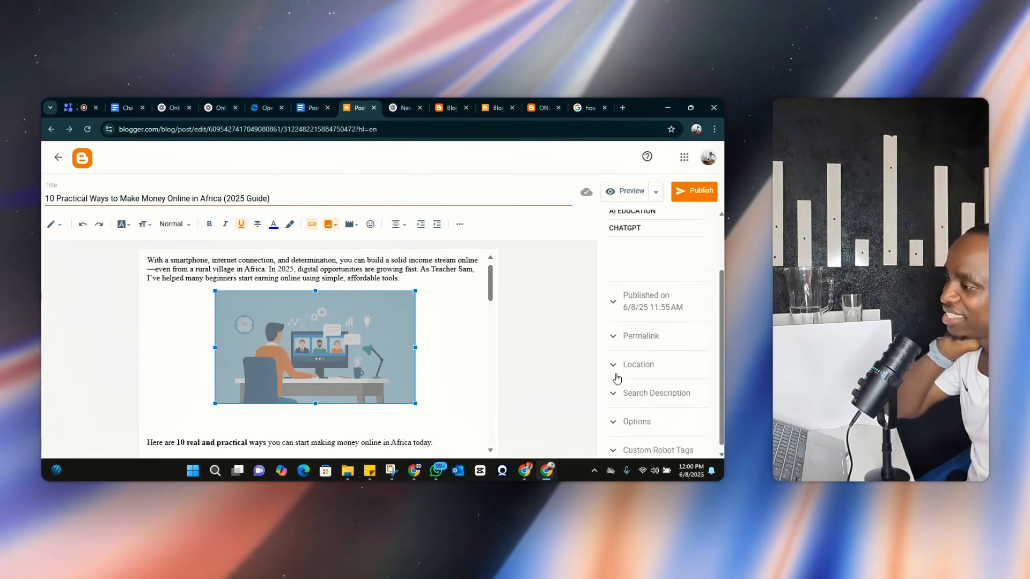
click(679, 194)
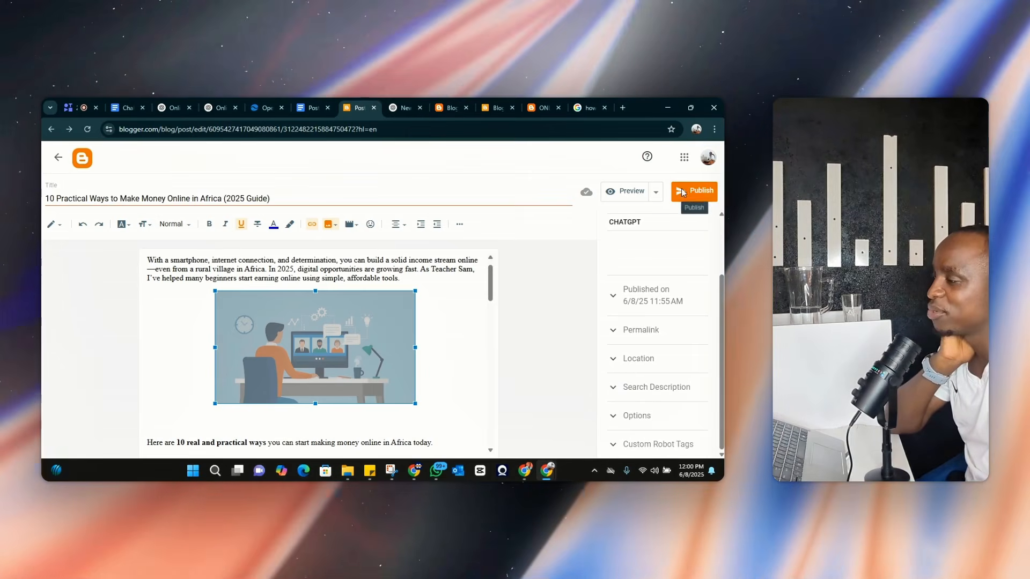
click(424, 322)
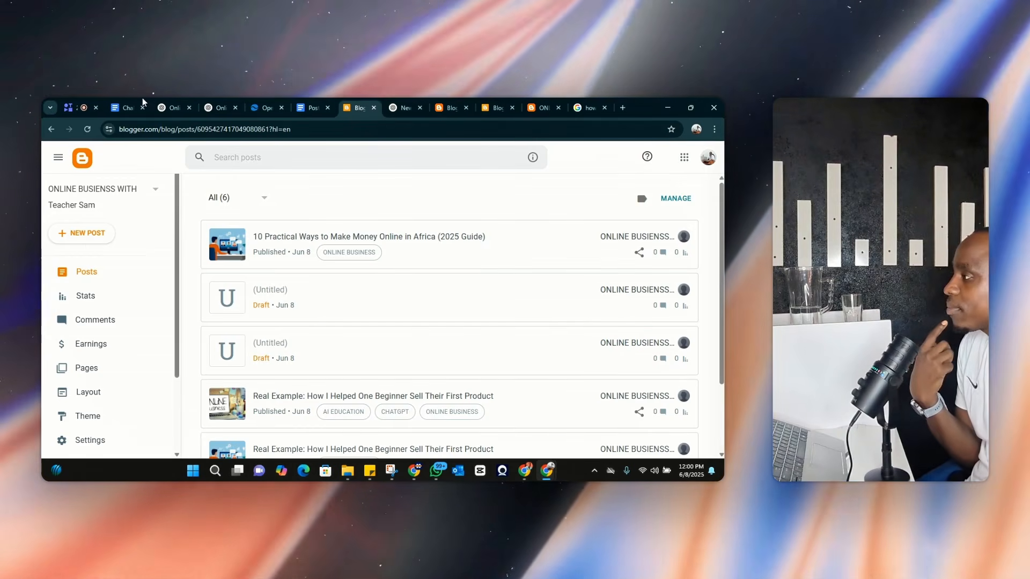
Switch to the Challenge document in Google Docs and read the "Repurpose Existing Content with ChatGPT" section with its rewriting prompt
click(307, 105)
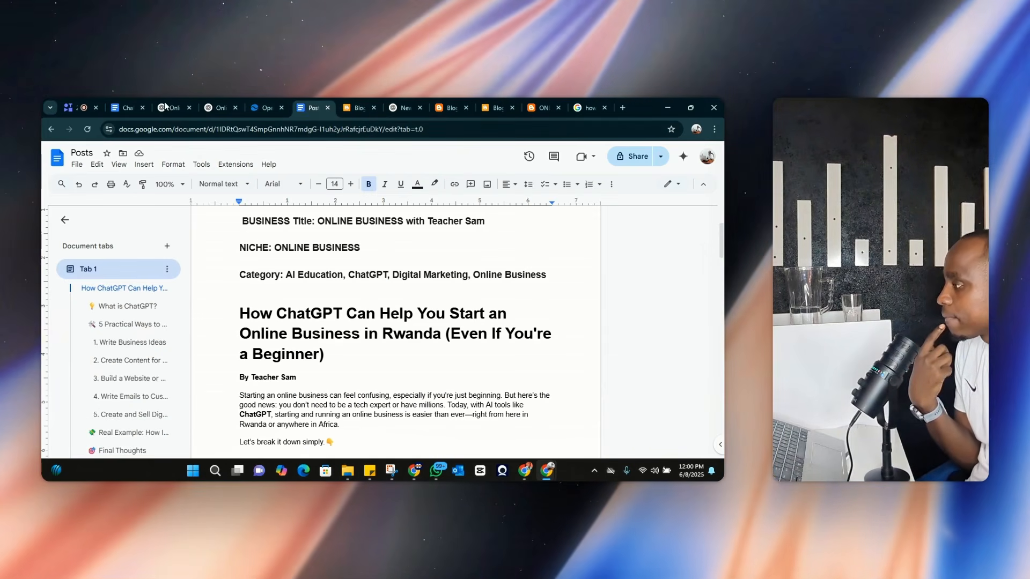
click(128, 101)
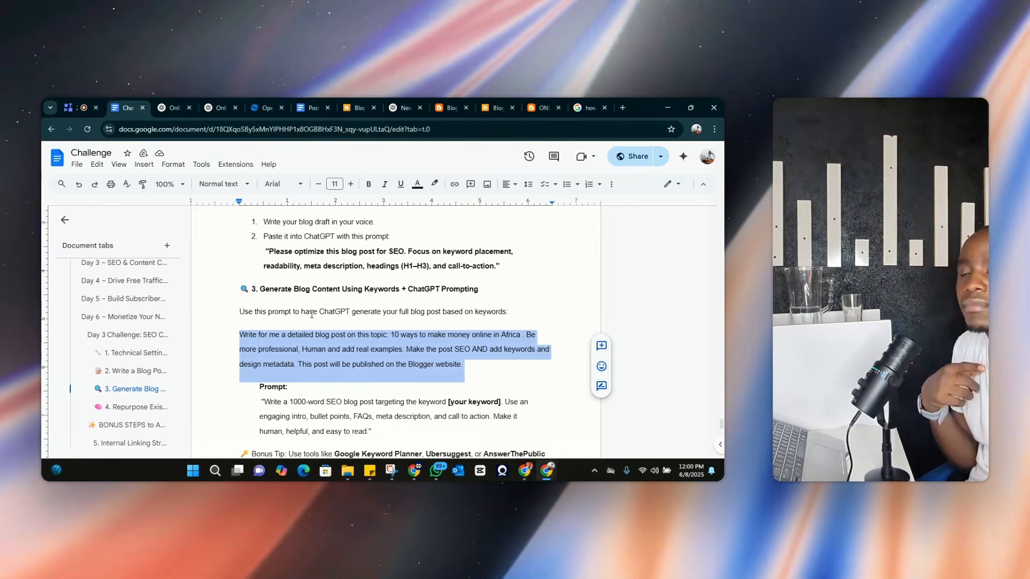
scroll(306, 359, down, 5)
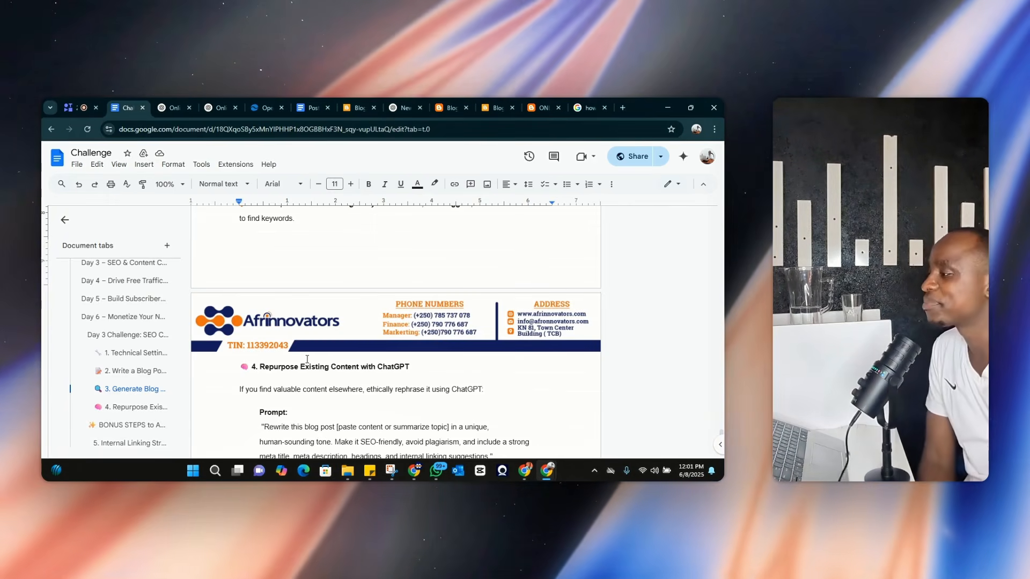
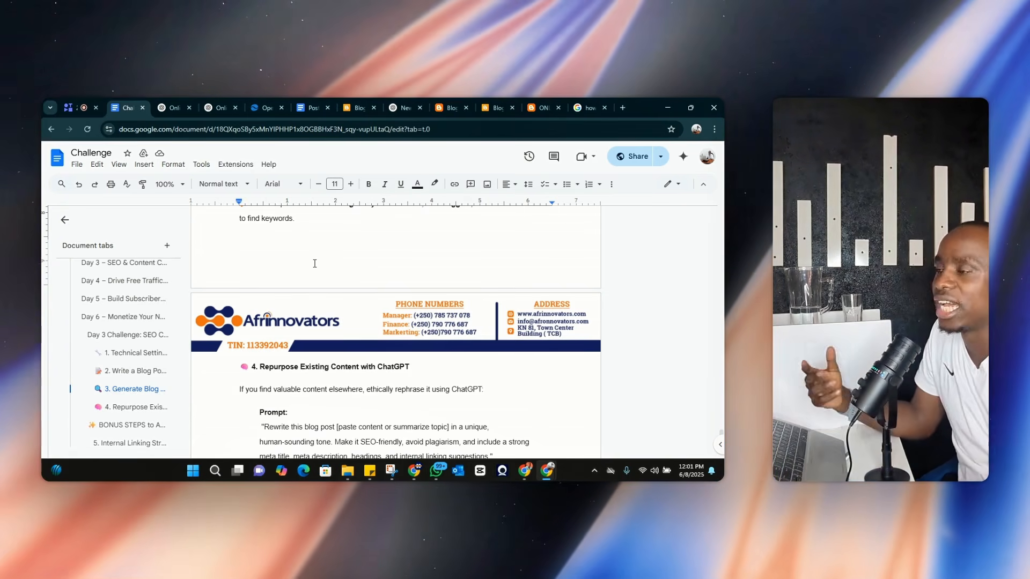
scroll(322, 284, down, 1)
scroll(326, 298, down, 1)
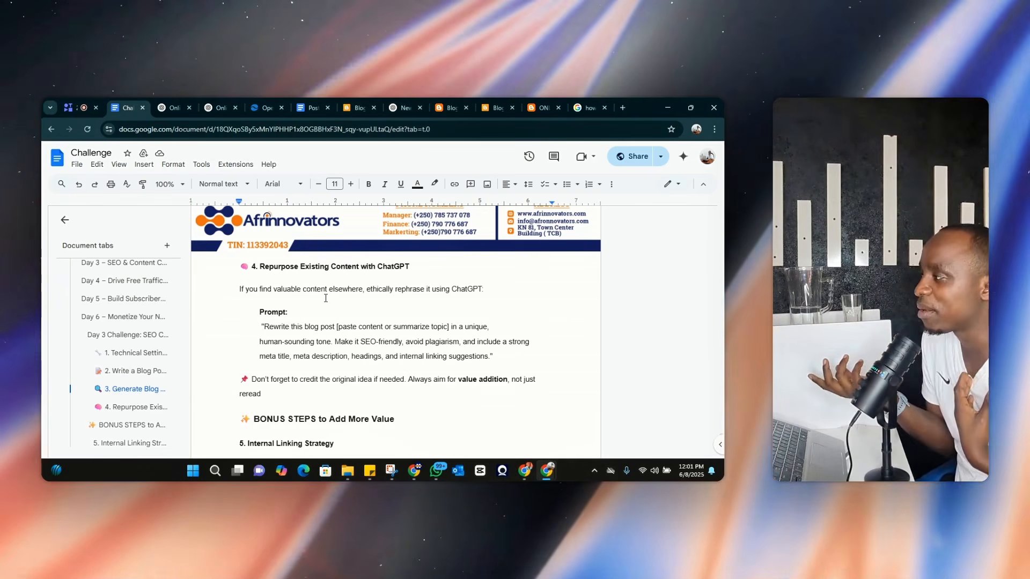
Open the IGIHE article on OpenAI's "Deep Research" tool and copy its text through the closing paragraph about AGI
click(271, 102)
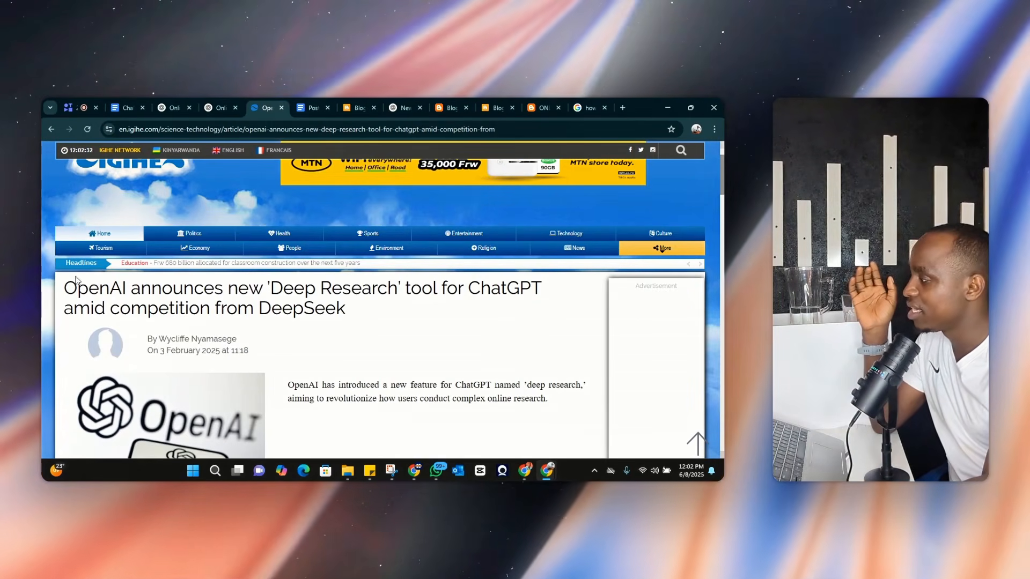
key(ctrl+a)
scroll(346, 400, down, 10)
drag(348, 401, 561, 285)
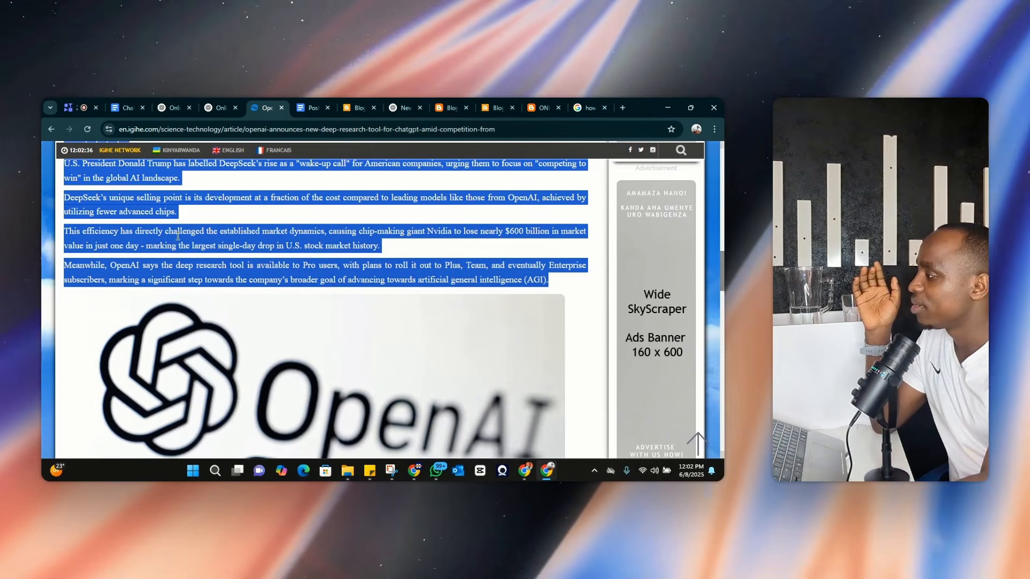
right_click(175, 232)
click(204, 237)
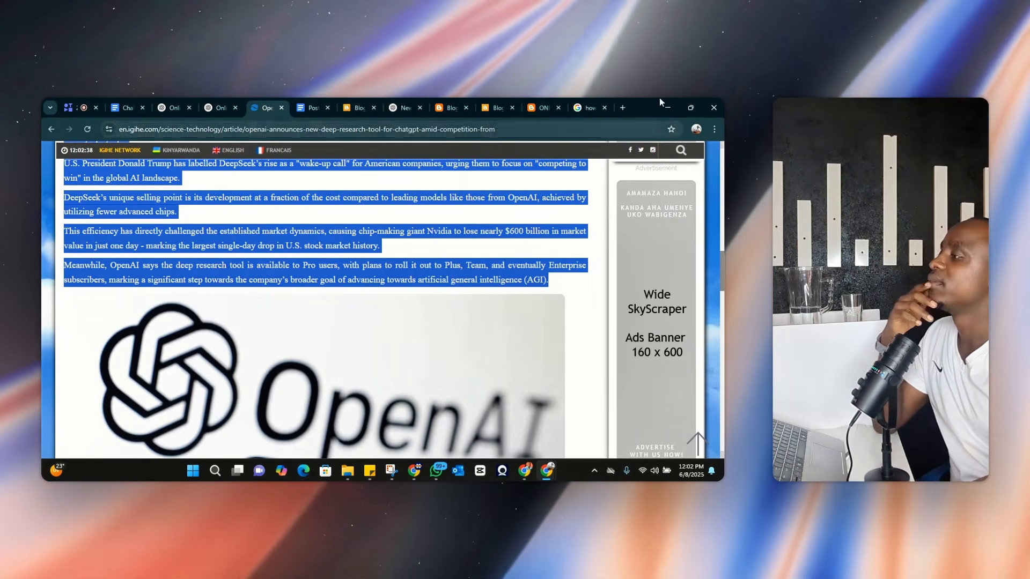
Switch to the Newspaper Website Challenge chat in ChatGPT and start a prompt with "Paraphrase this posts and add SEO, gOOGLE TITLE,"
click(405, 101)
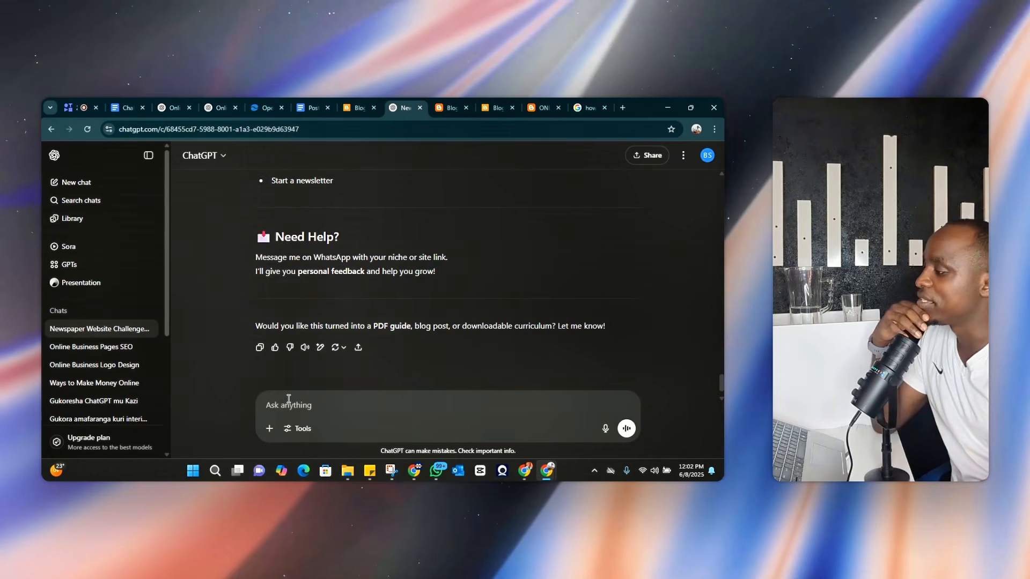
click(289, 399)
text(Para)
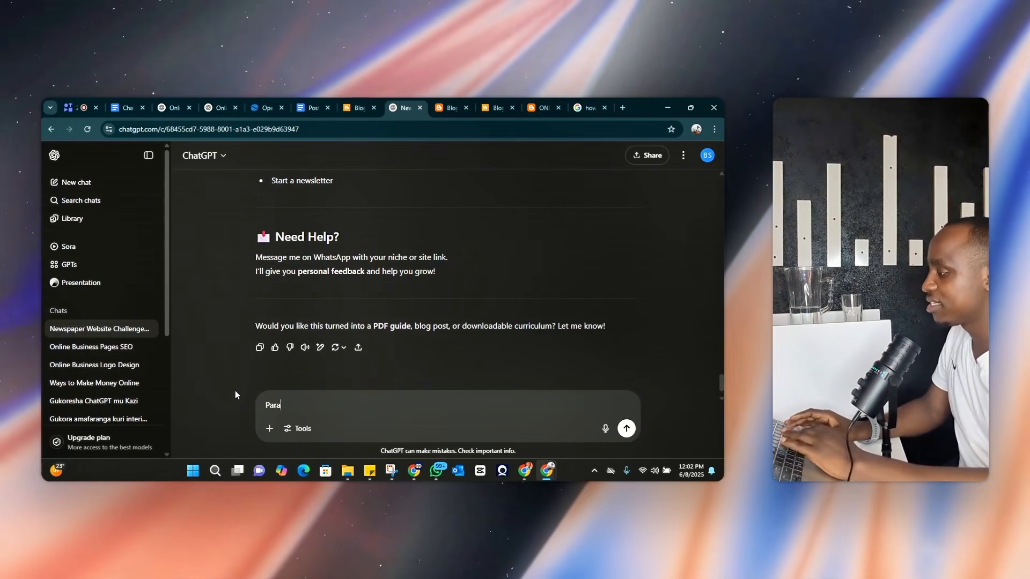
text(phrase )
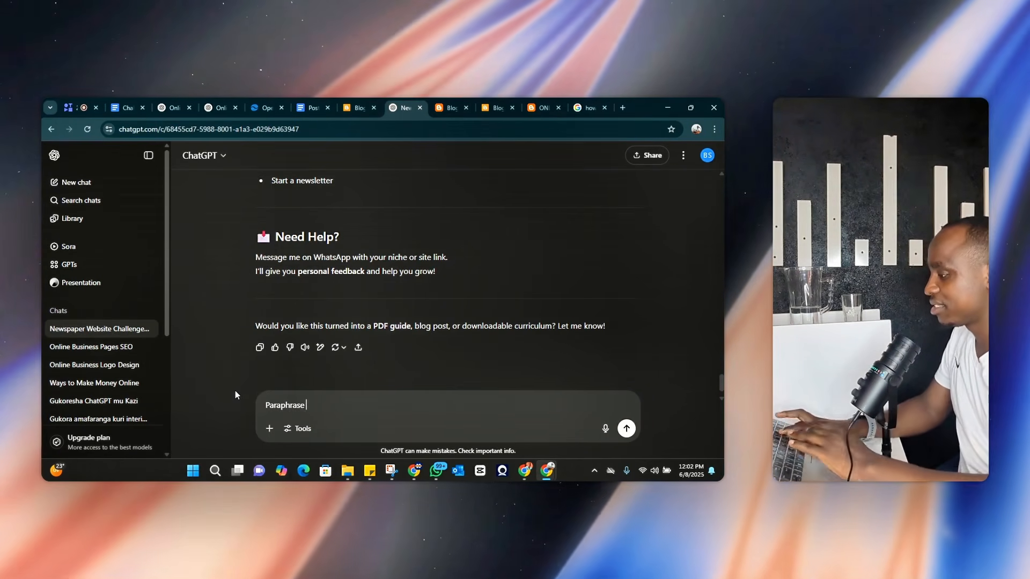
text(this posts)
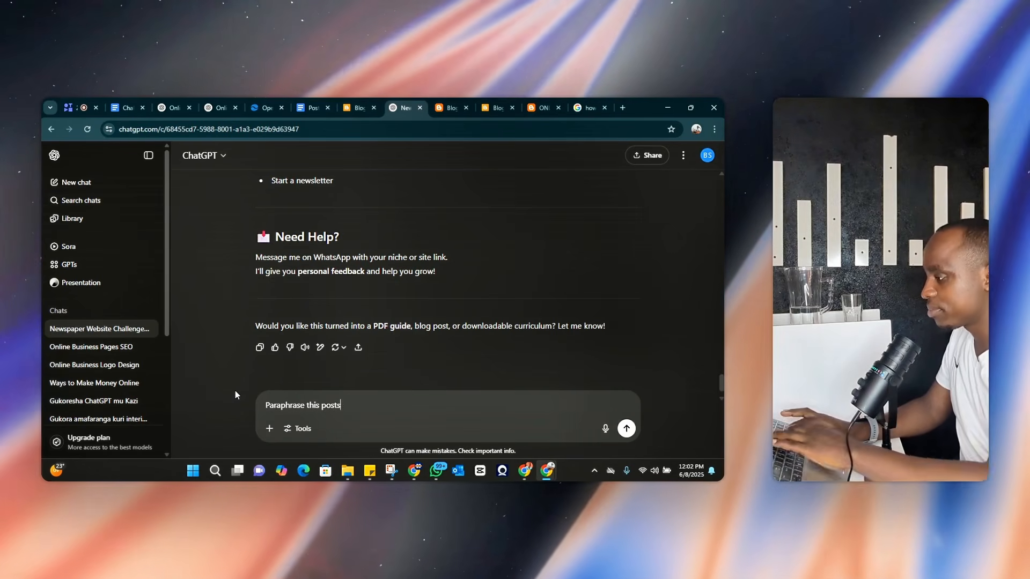
text( and add)
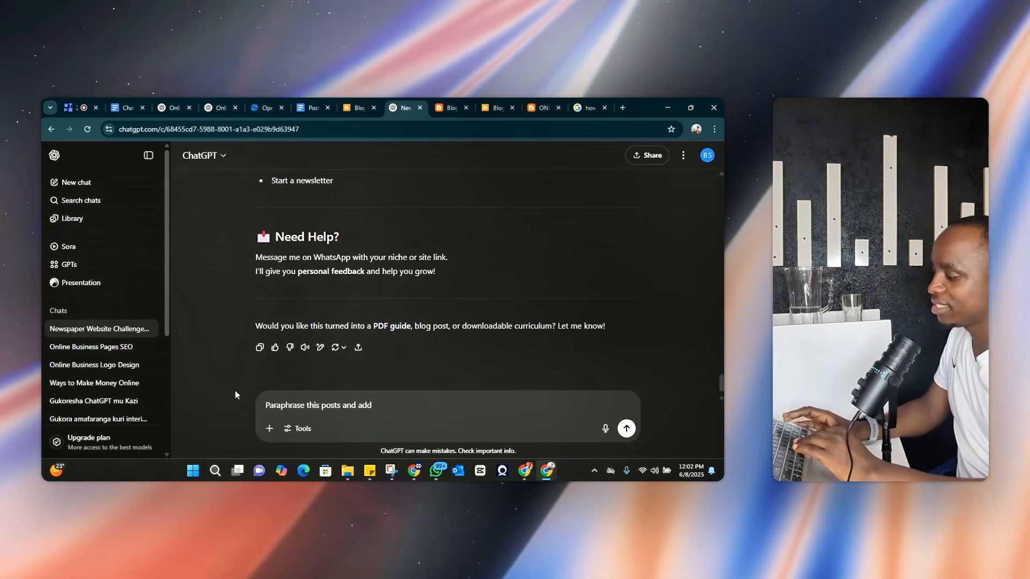
text( SEO,)
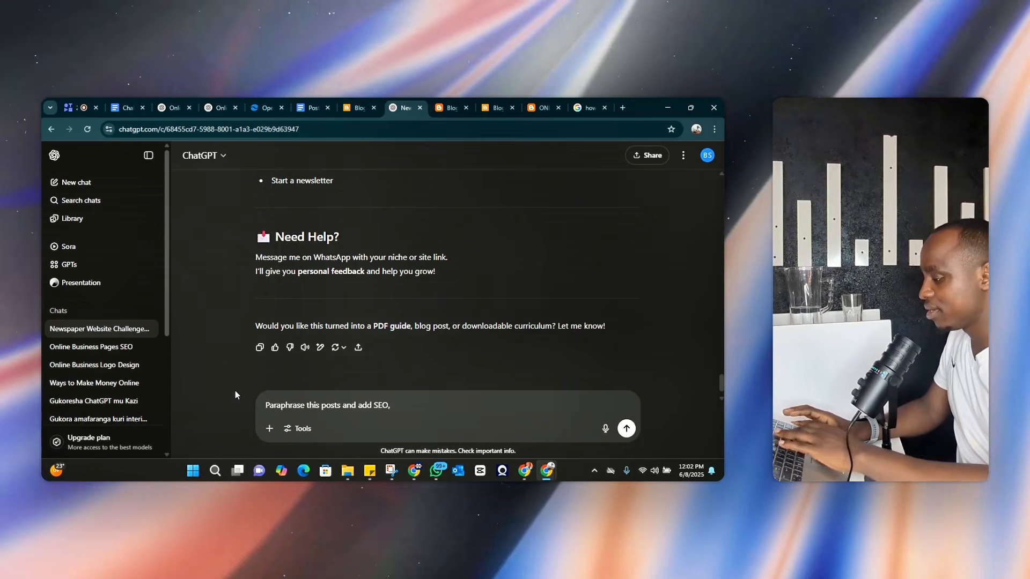
text( gOOD)
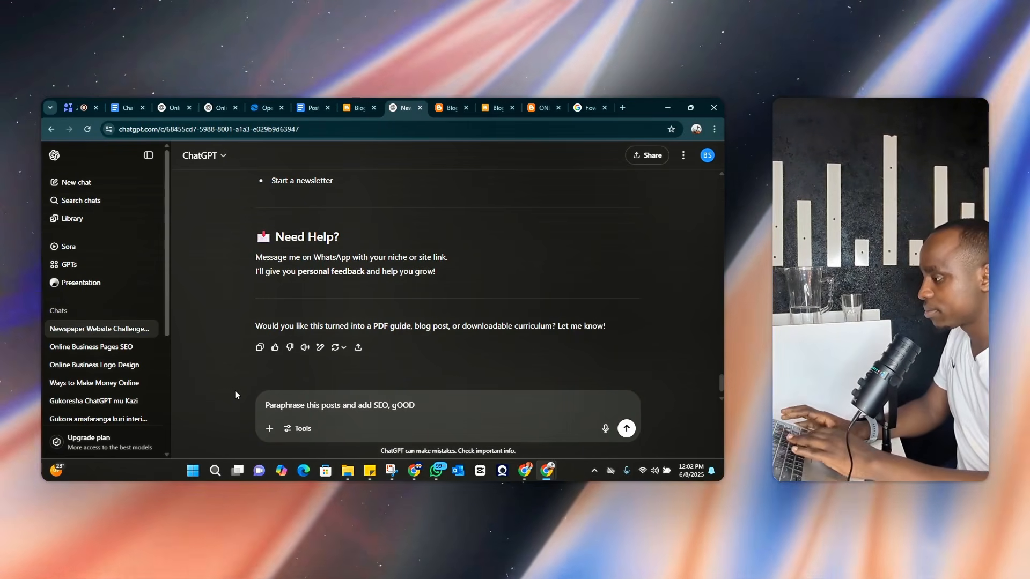
key(BackSpace)
key(BackSpace)
key(BackSpace)
key(BackSpace)
text(gOO)
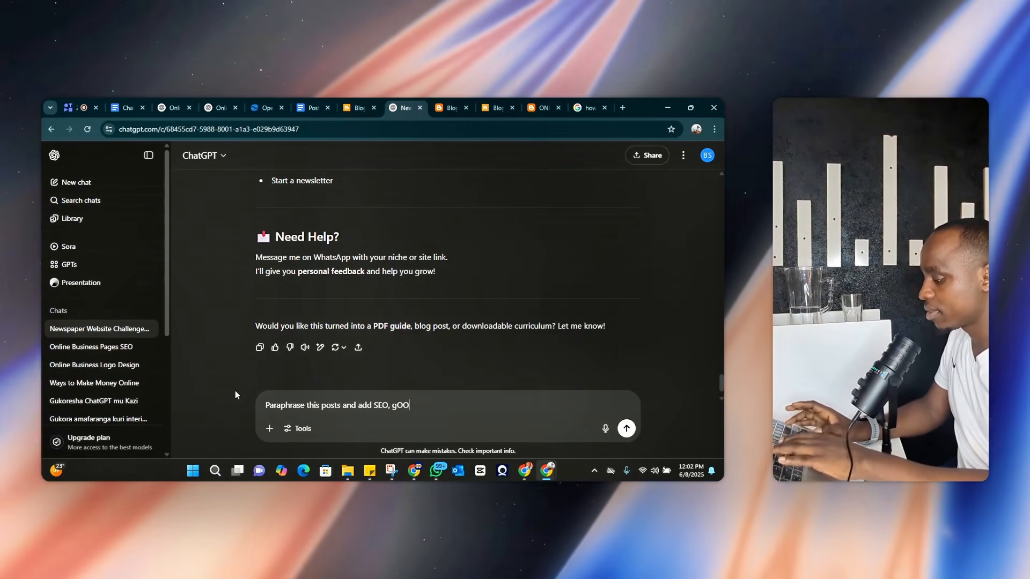
text(GLE TI)
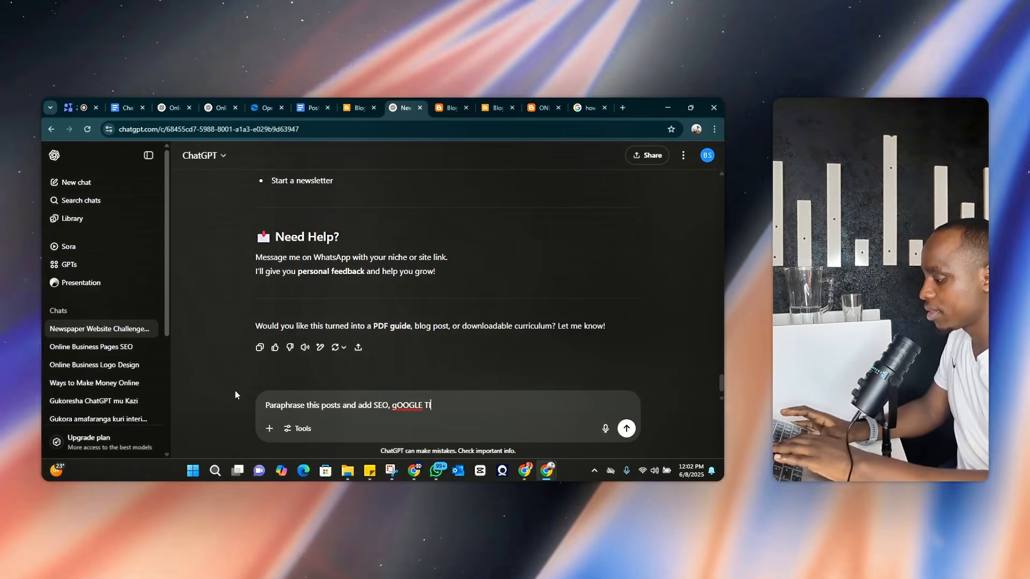
text(TLE, )
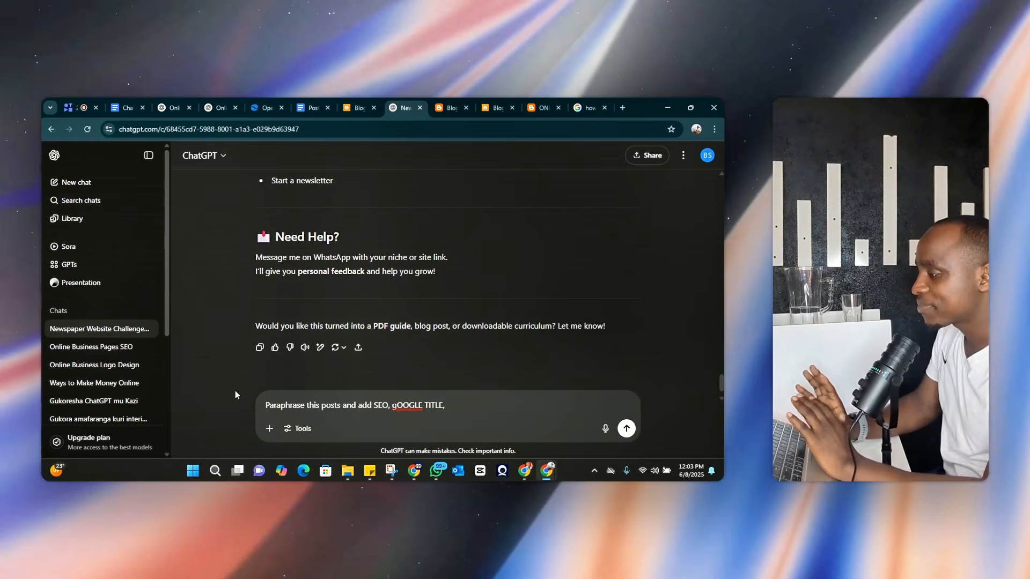
Complete the prompt with "TO BE RANK ON GOOGLE FIRST PAGE, MAKE IT HUMAN AND PROFESSIONAL:", paste the copied article text after it and send it
text(T)
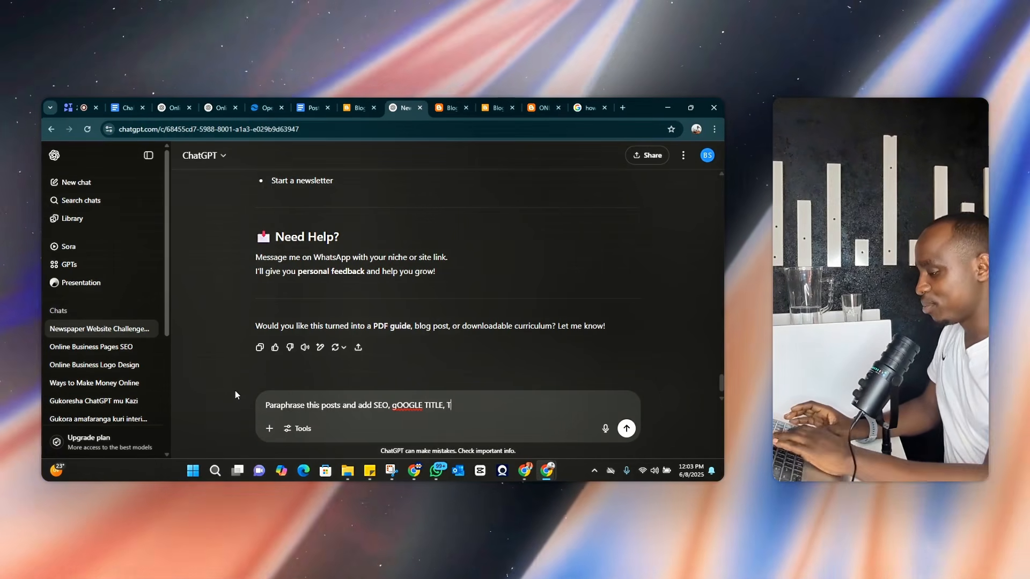
text(O BE RAN)
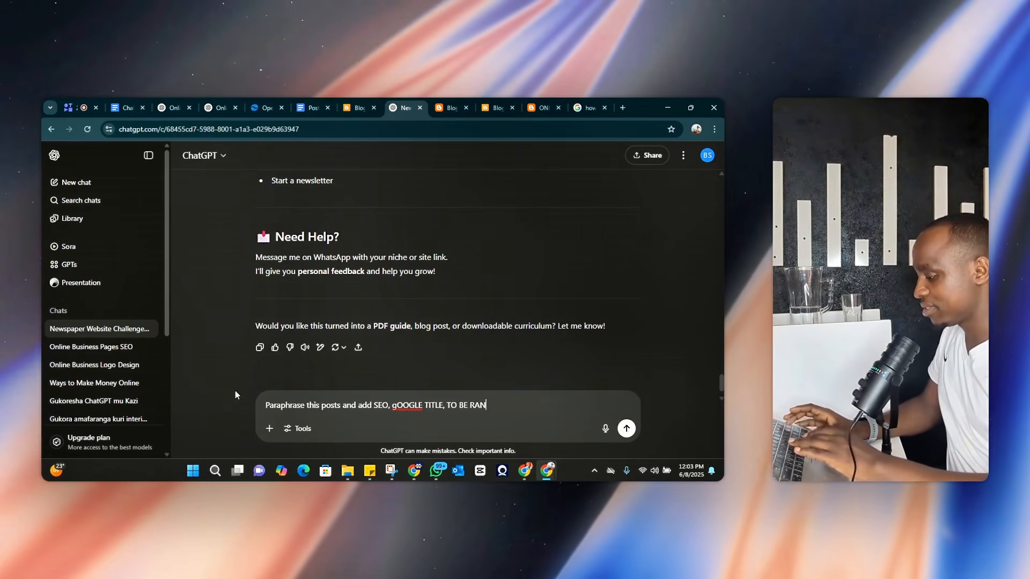
text(K ON GOOG)
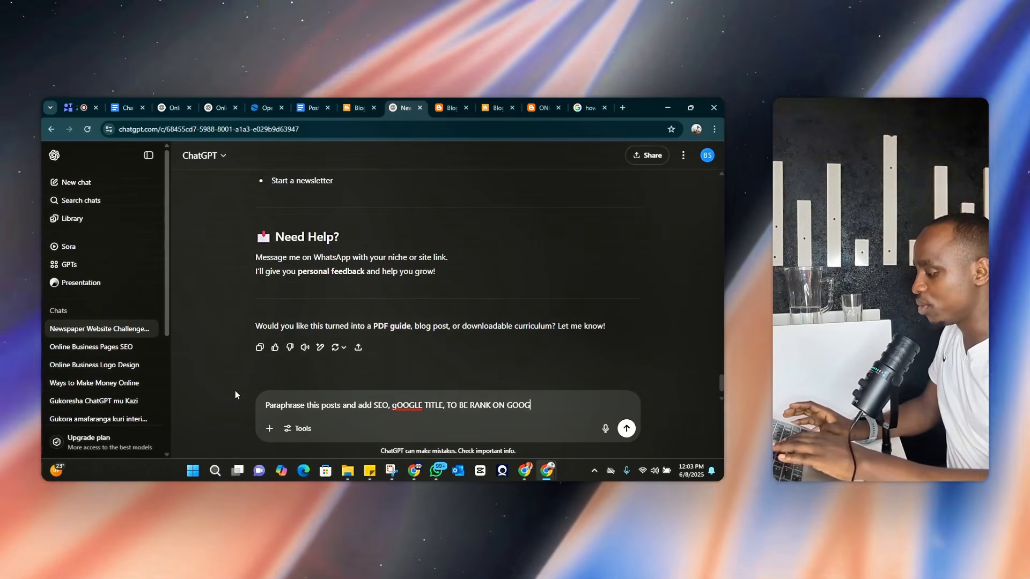
text(LE FIRST)
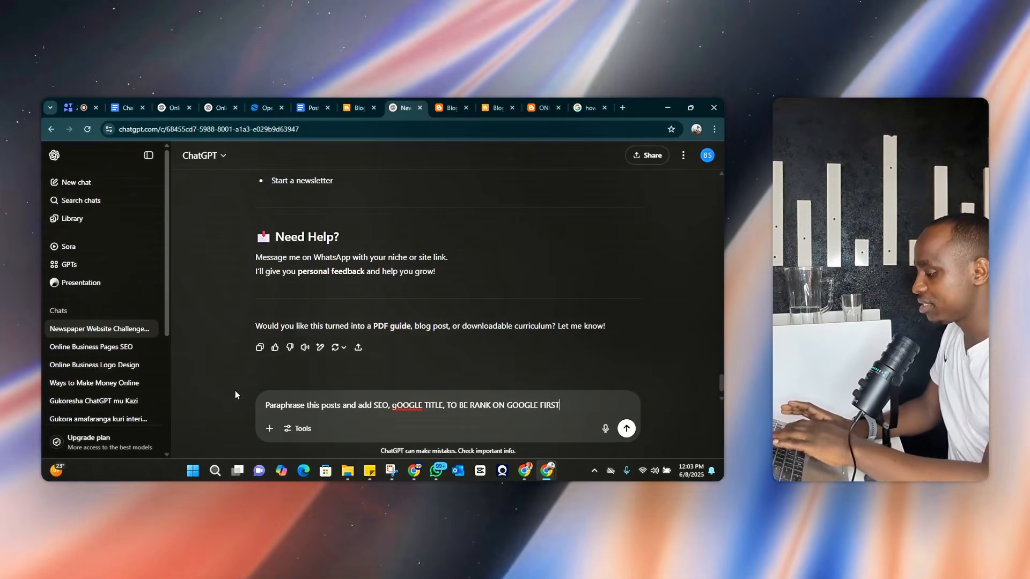
text( PAGE, MA)
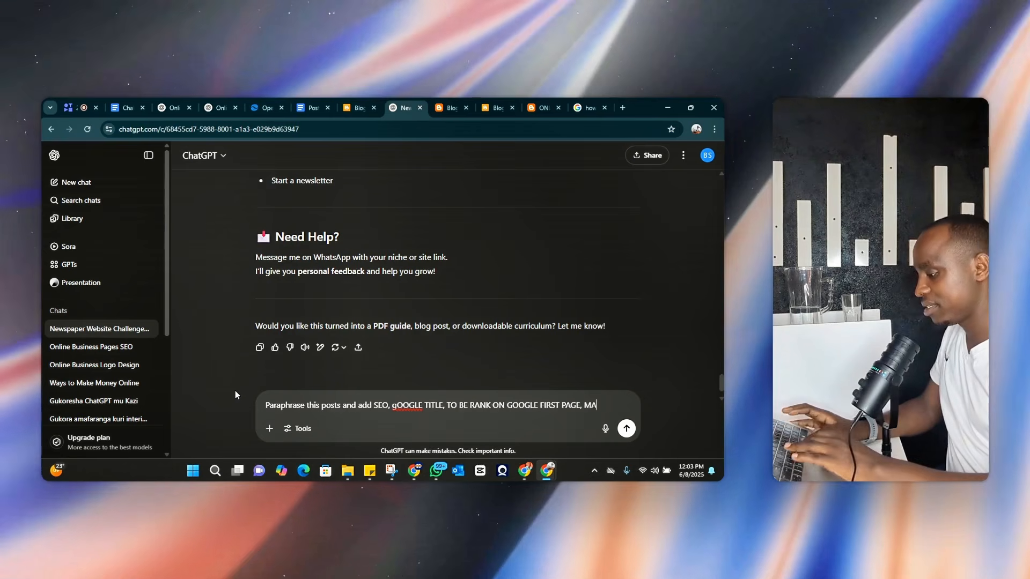
text(KE IT HUMA)
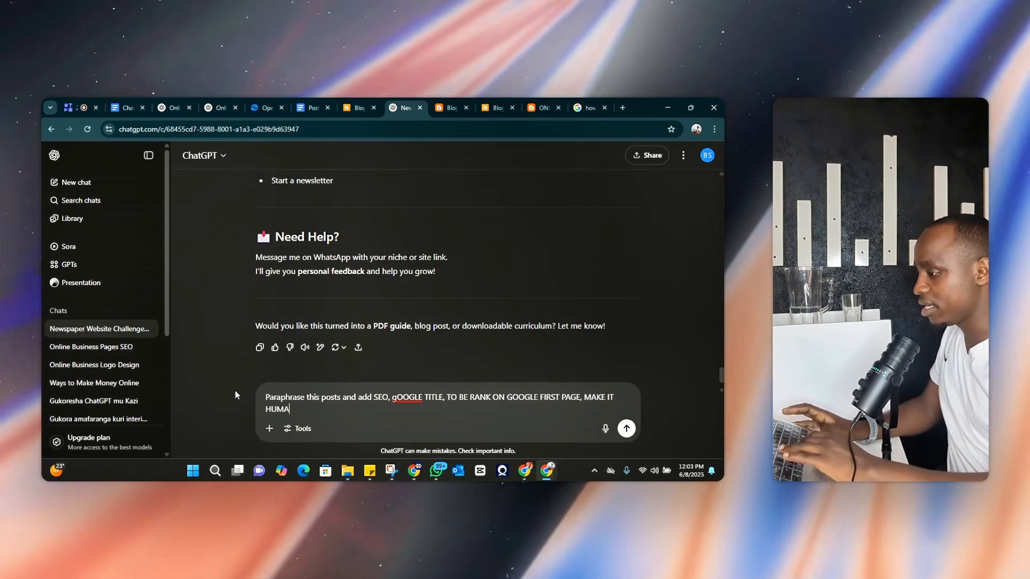
text(N )
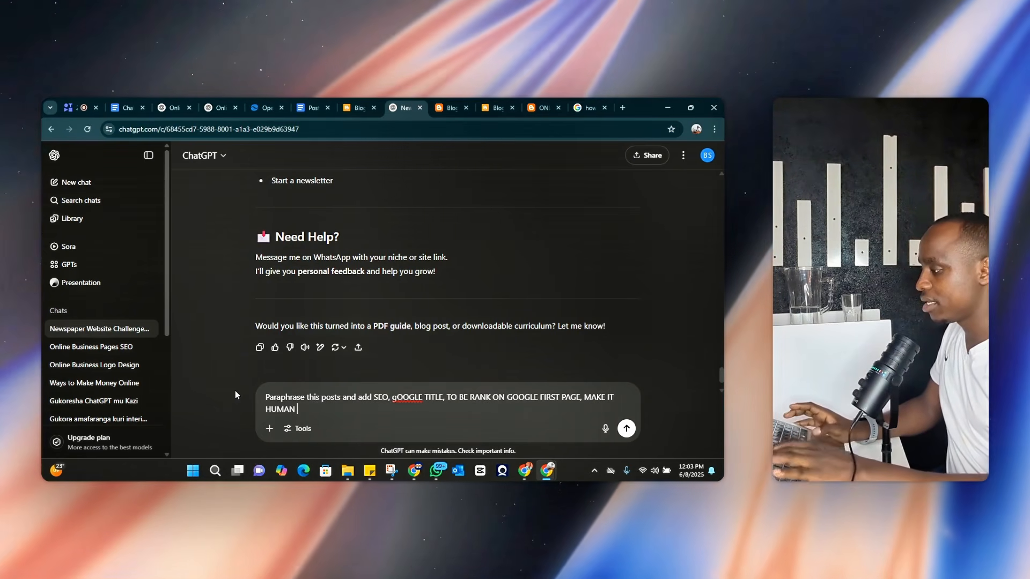
text(AND PR)
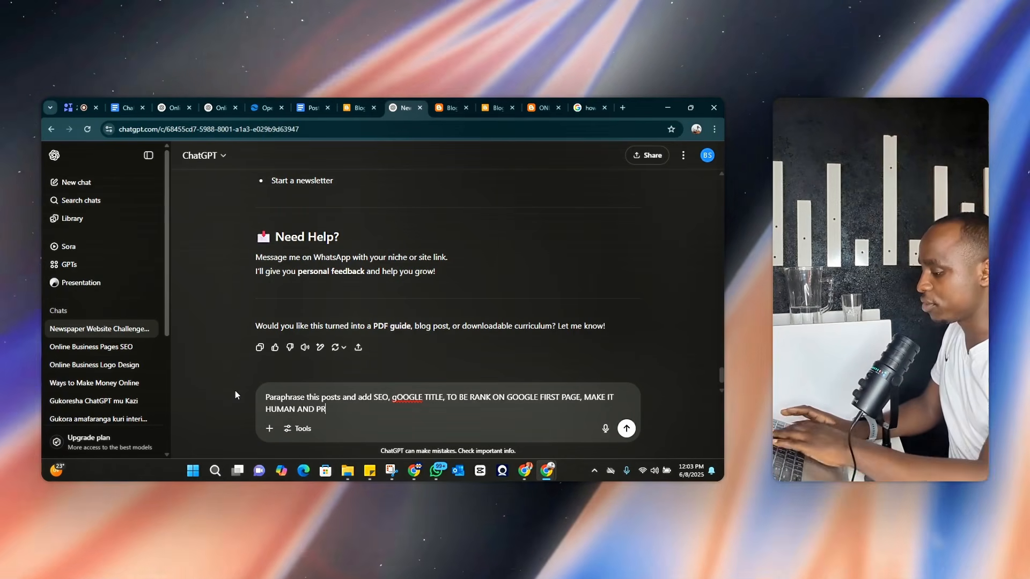
text(OFESSIOB)
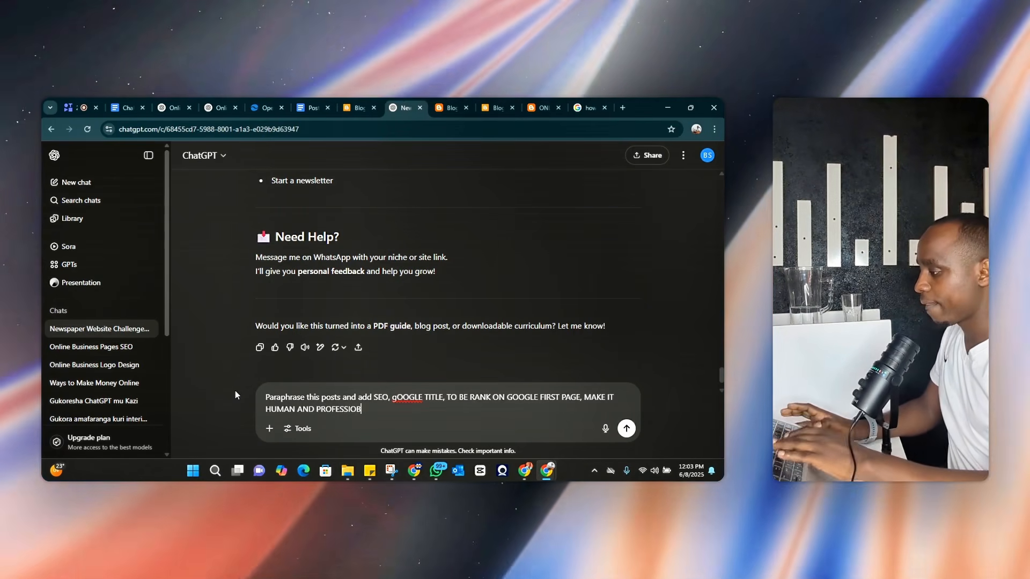
key(BackSpace)
text(NAL:)
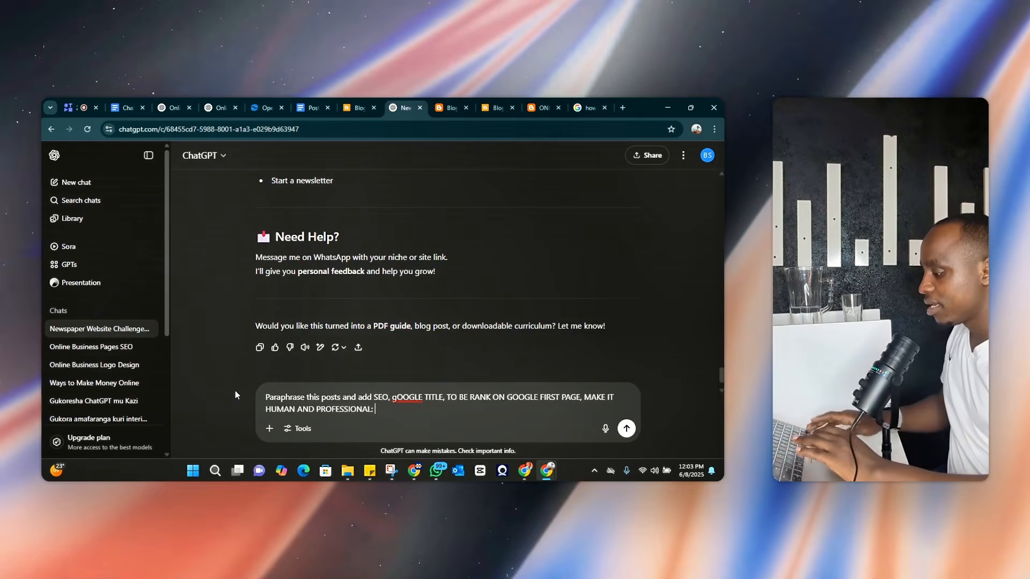
key(ctrl+v)
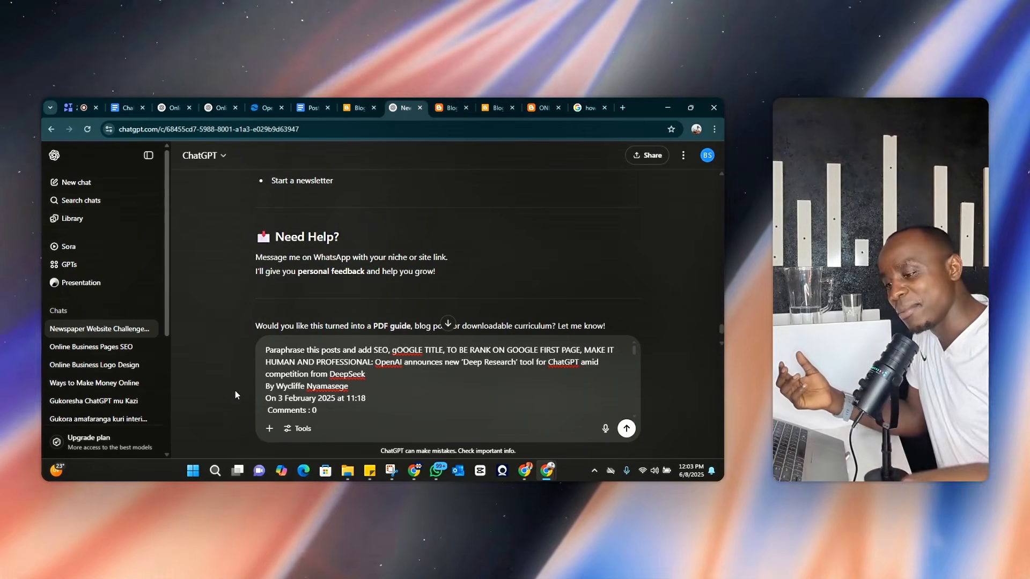
click(625, 429)
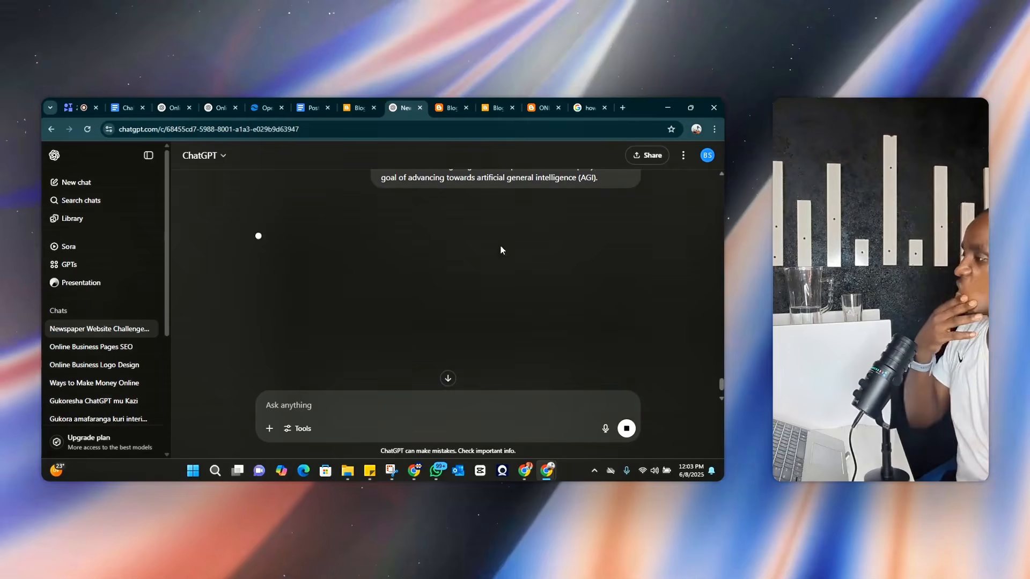
Go back to the IGIHE article on OpenAI's "Deep Research" tool and copy its web address
click(264, 108)
click(220, 129)
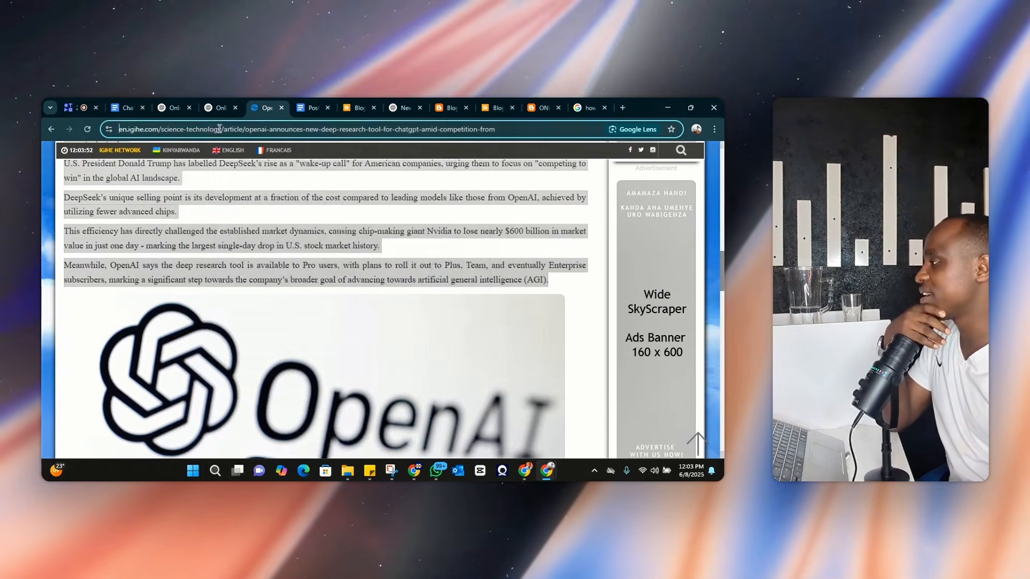
right_click(220, 129)
click(288, 224)
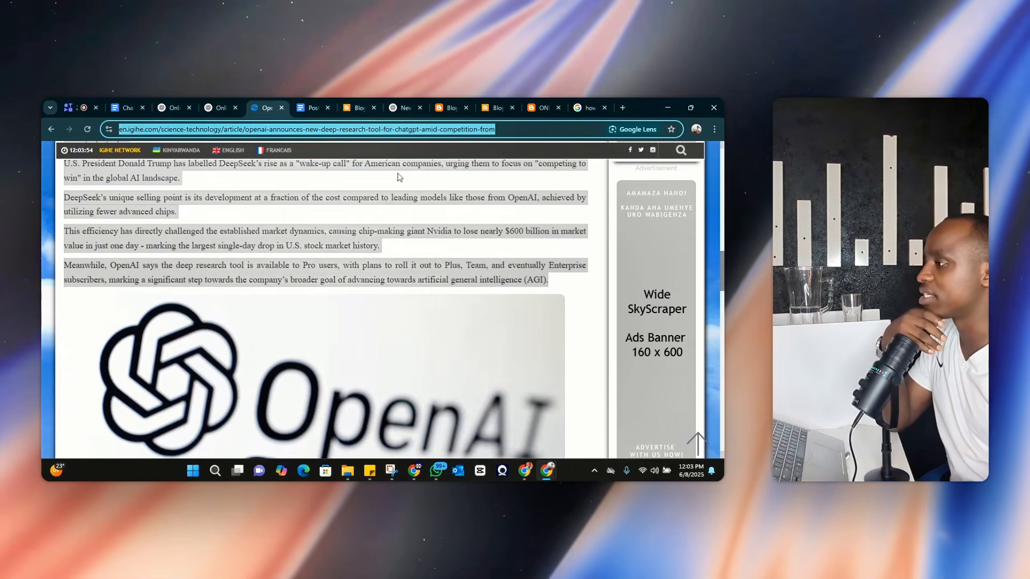
Return to the ChatGPT chat and read through the paraphrased article's title, SEO title, meta description and opening section
click(383, 101)
click(394, 101)
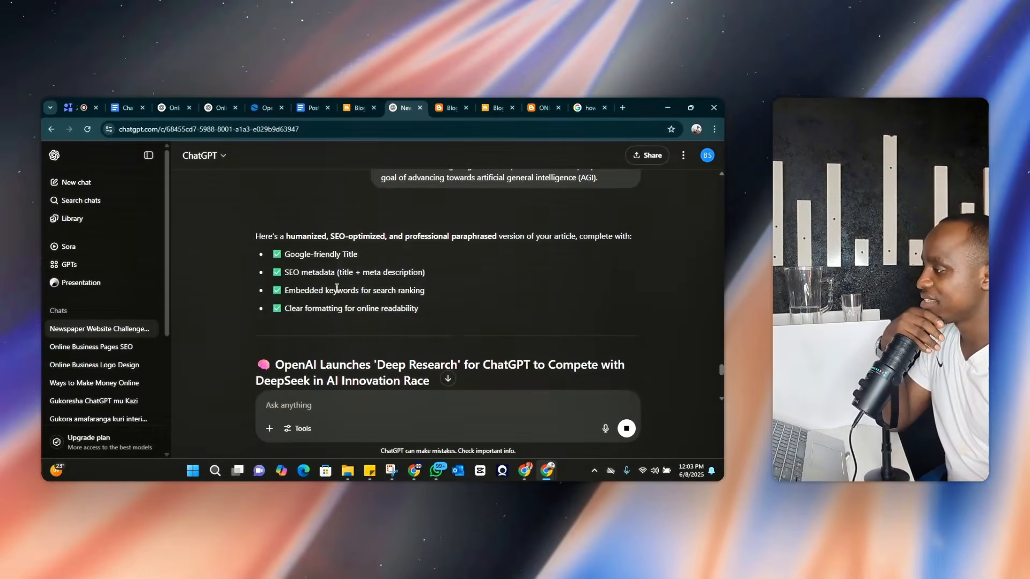
scroll(324, 317, down, 3)
scroll(321, 313, down, 6)
scroll(320, 308, up, 6)
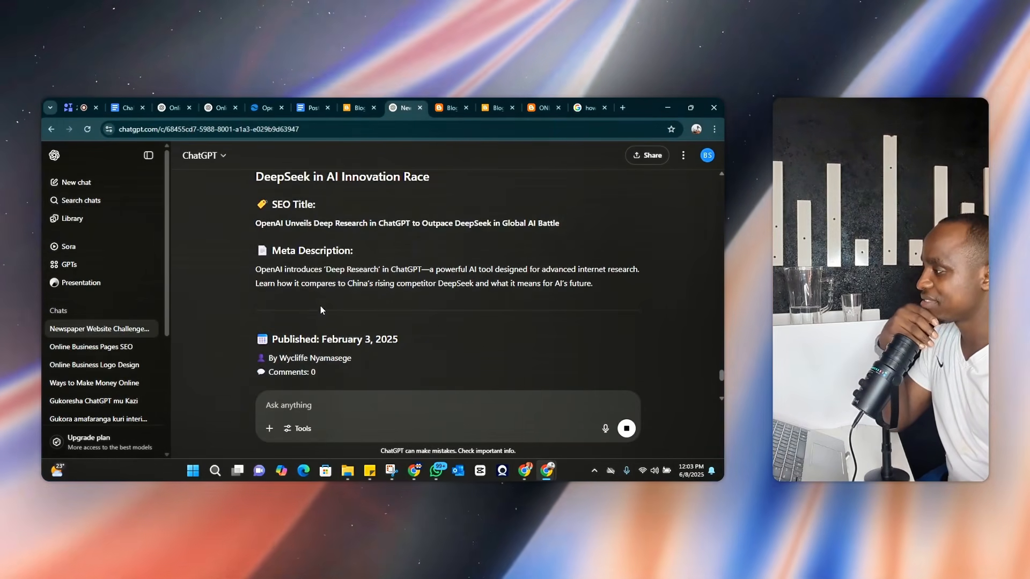
scroll(320, 306, up, 2)
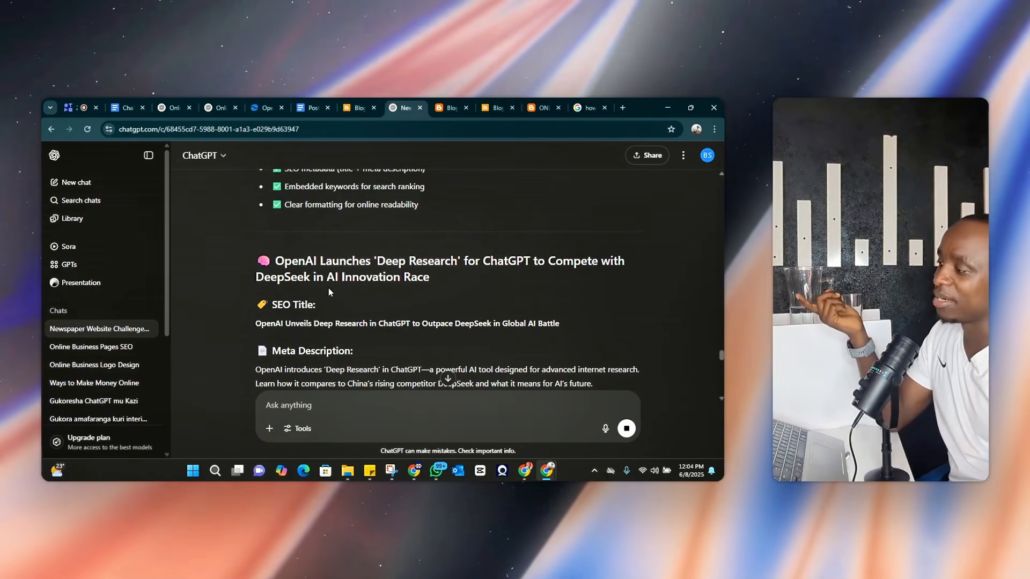
scroll(349, 276, down, 7)
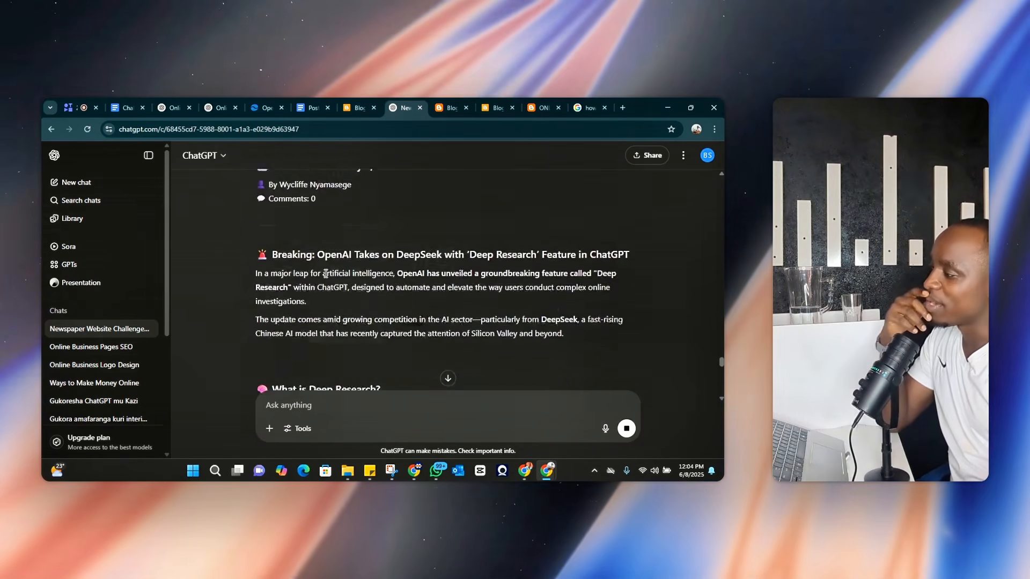